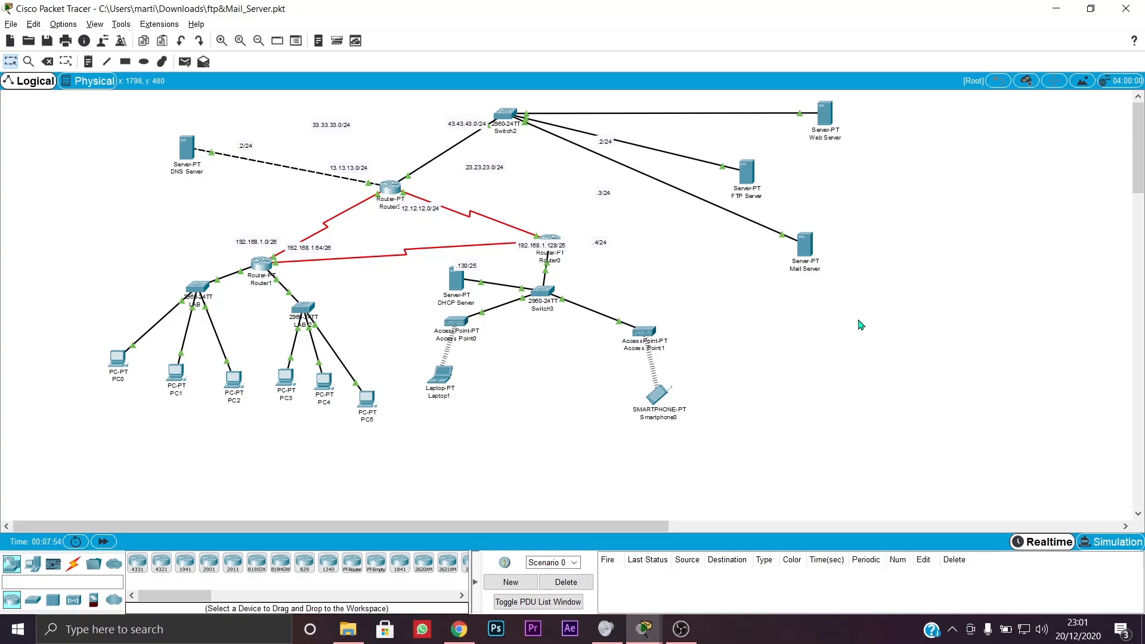
- Shift the FTP Server icon slightly to the right on the Logical workspace
{"action": "left_click_drag", "start_coordinate": [744, 184], "coordinate": [812, 189]}
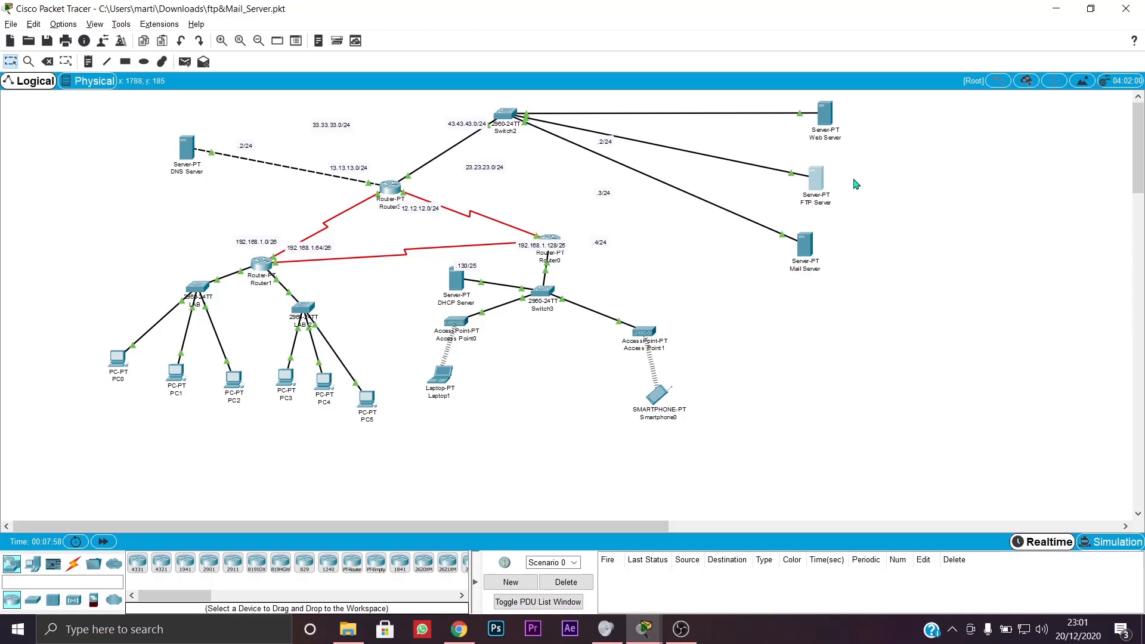
- Add a first FTP Server user with a password and Write, Read, Delete, Rename, List permissions
{"action": "left_click", "coordinate": [818, 181]}
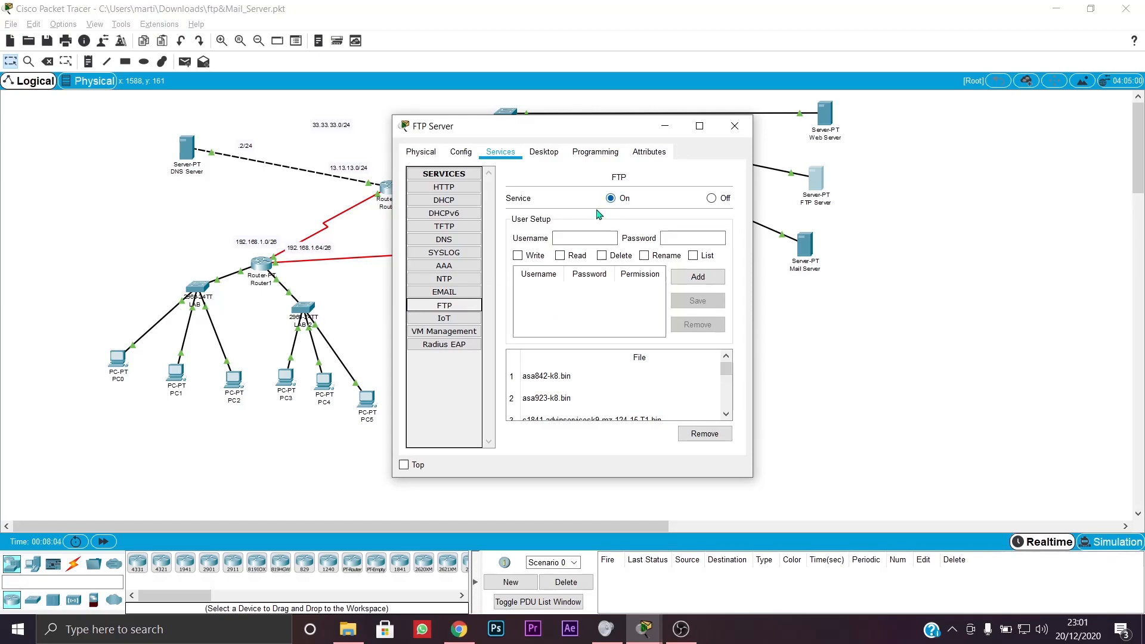
{"action": "left_click", "coordinate": [570, 237]}
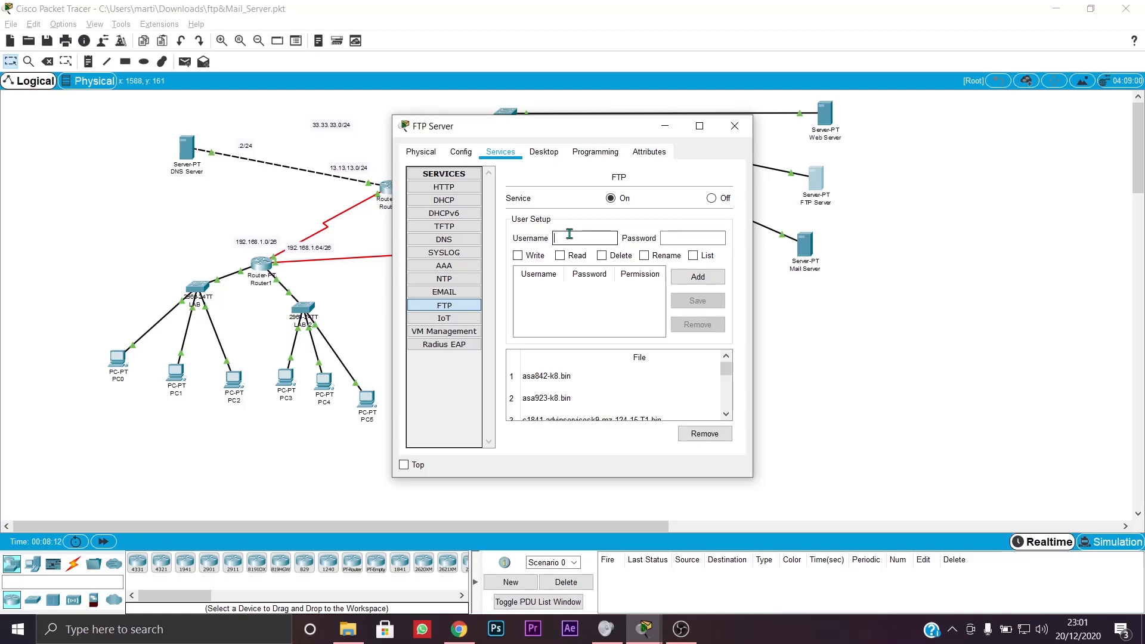
{"action": "type", "text": "saye"}
{"action": "left_click", "coordinate": [663, 240]}
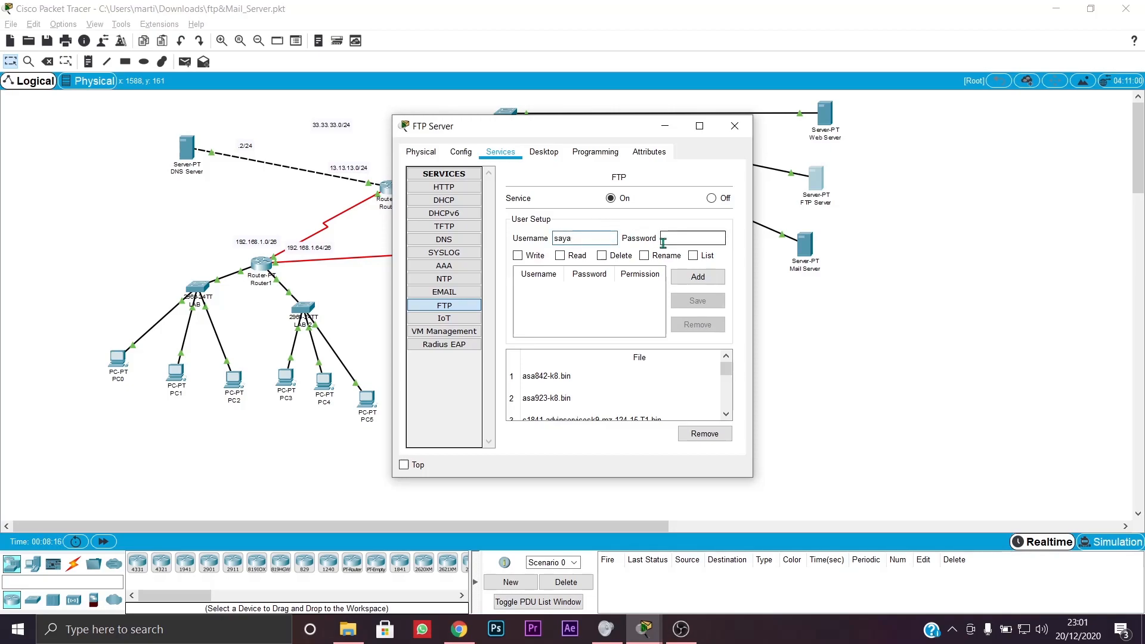
{"action": "type", "text": "1"}
{"action": "left_click", "coordinate": [678, 239]}
{"action": "type", "text": "saya1"}
{"action": "left_click", "coordinate": [519, 255]}
{"action": "left_click", "coordinate": [576, 261]}
{"action": "left_click", "coordinate": [603, 262]}
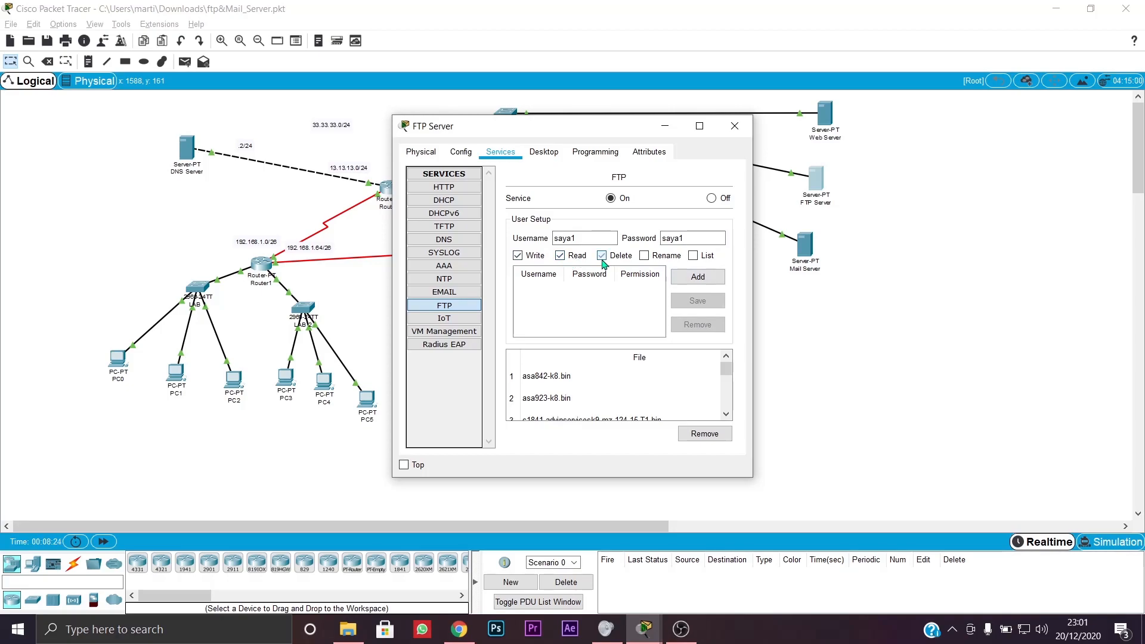
{"action": "left_click", "coordinate": [645, 263]}
{"action": "left_click", "coordinate": [708, 258]}
{"action": "left_click", "coordinate": [681, 285]}
- Fill in a second FTP user's name and password with all five permissions ticked
{"action": "left_click", "coordinate": [578, 235]}
{"action": "type", "text": "saya2"}
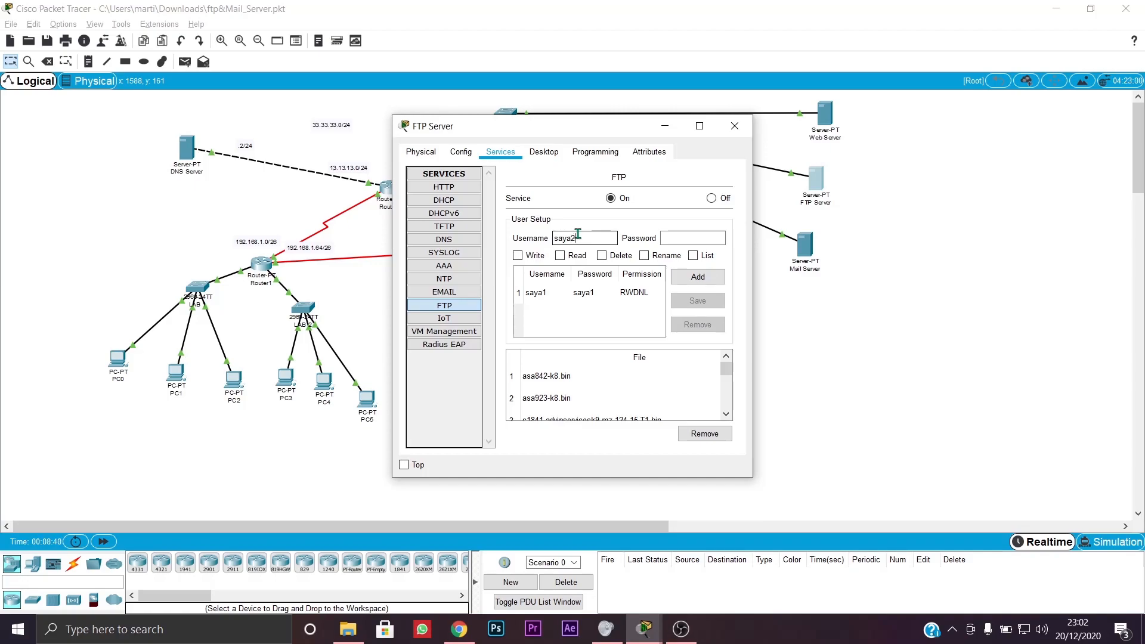
{"action": "left_click", "coordinate": [685, 237]}
{"action": "type", "text": "saya2"}
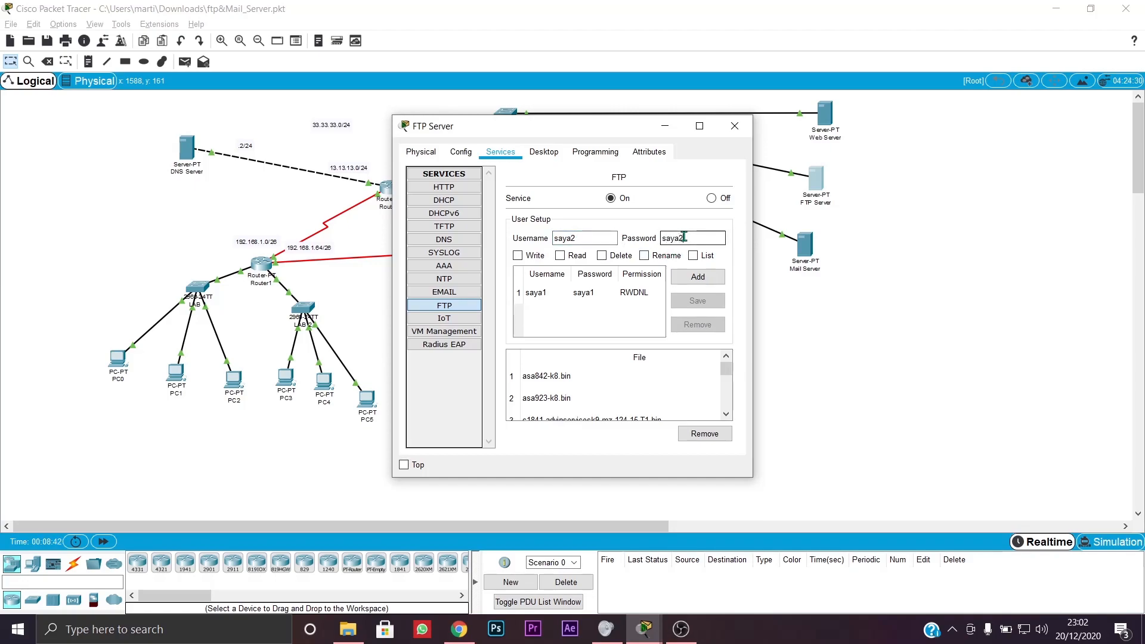
{"action": "left_click", "coordinate": [517, 256]}
{"action": "left_click", "coordinate": [560, 255]}
{"action": "left_click", "coordinate": [602, 255]}
{"action": "left_click", "coordinate": [660, 260]}
{"action": "left_click", "coordinate": [698, 277]}
- Add the second FTP user and change the FTP Server's DNS server to 33.33.33.1
{"action": "left_click", "coordinate": [549, 151]}
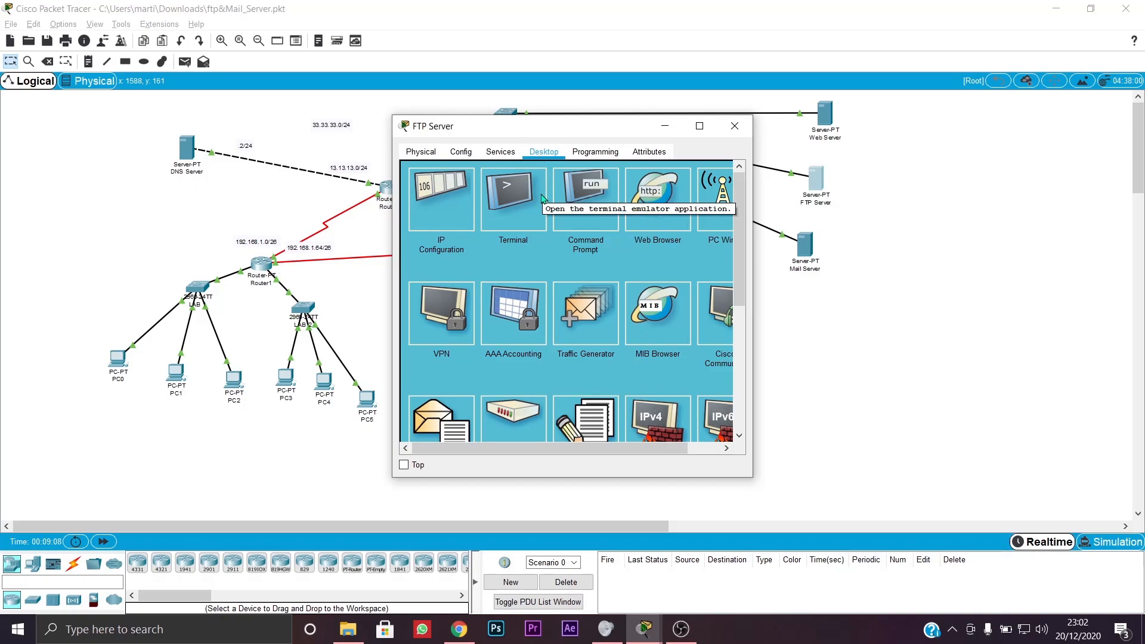
{"action": "left_click", "coordinate": [435, 195]}
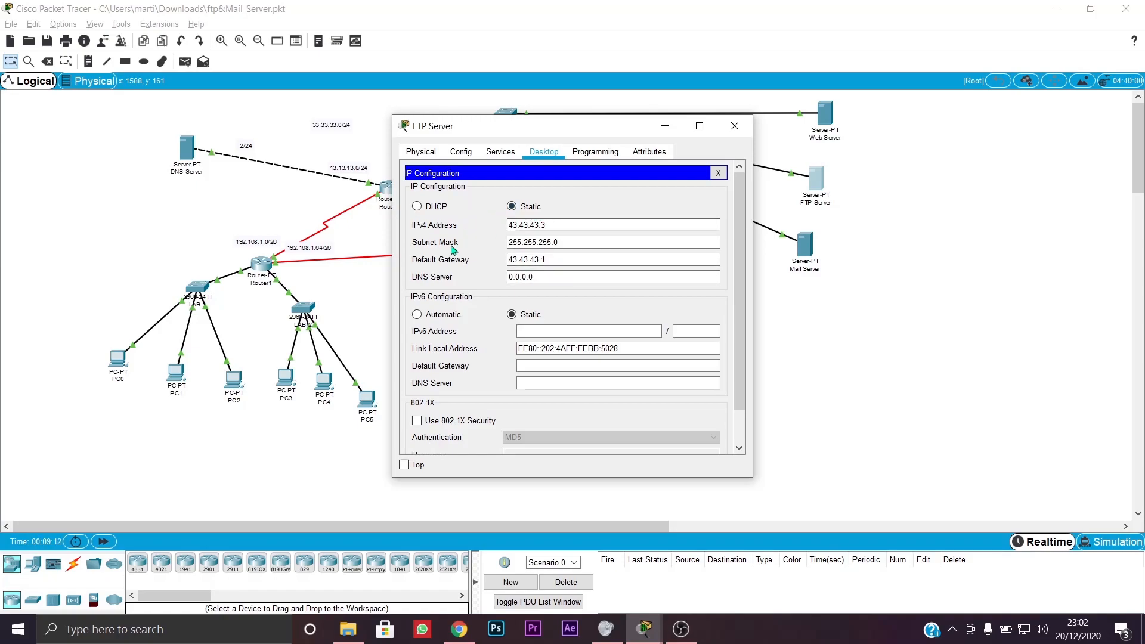
{"action": "triple_click", "coordinate": [547, 276]}
{"action": "type", "text": "33"}
{"action": "type", "text": "333.33.1"}
{"action": "left_click", "coordinate": [586, 311]}
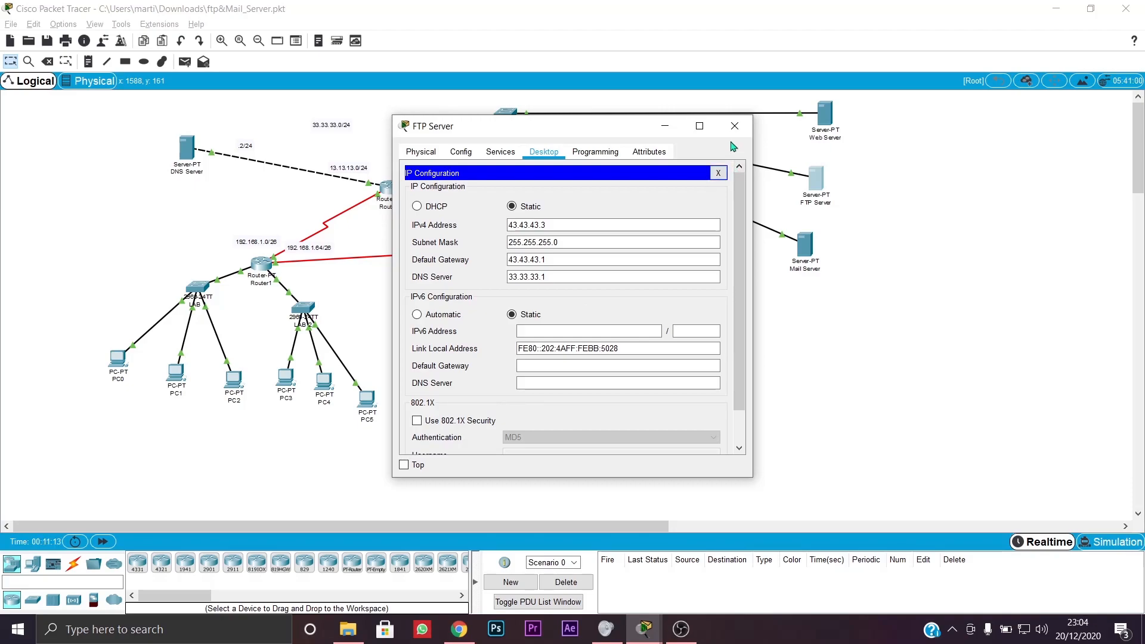
- Close the FTP Server window and move PC0 slightly down and left
{"action": "left_click", "coordinate": [734, 128]}
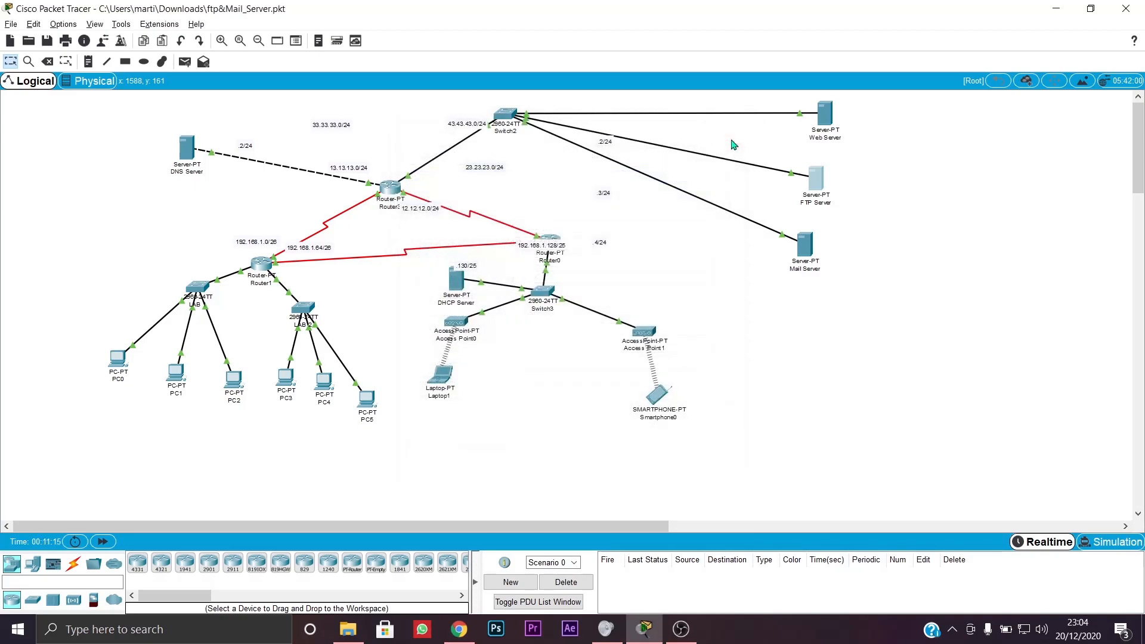
{"action": "left_click_drag", "start_coordinate": [121, 350], "coordinate": [109, 374]}
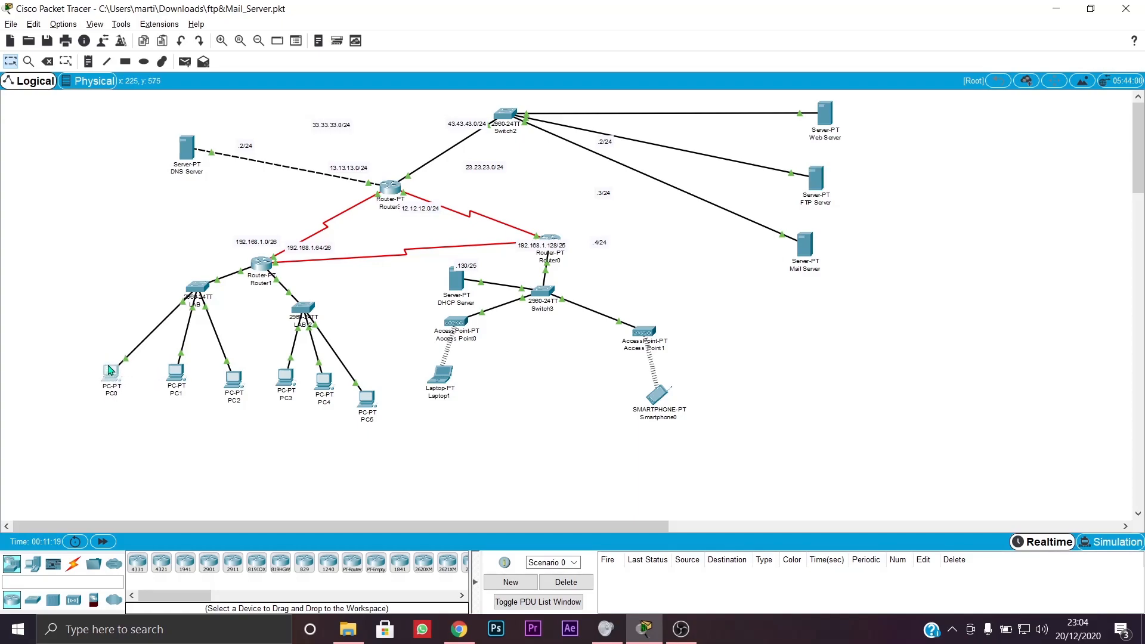
{"action": "left_click", "coordinate": [111, 373]}
- On PC0, write 'test' in the Text Editor and save it as coba
{"action": "left_click", "coordinate": [442, 178]}
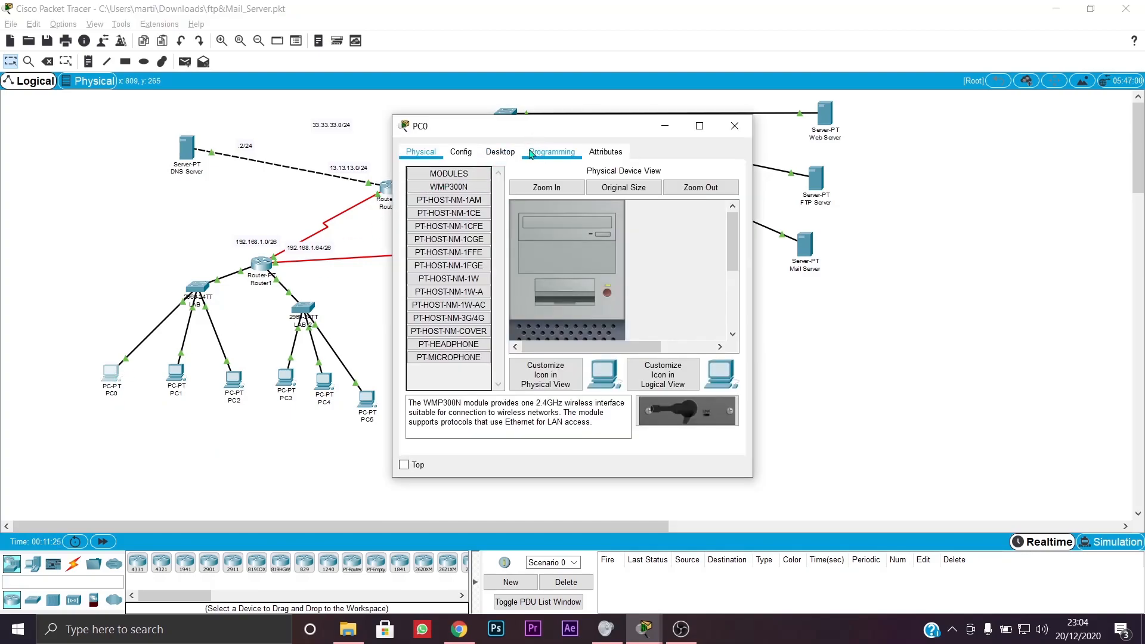
{"action": "left_click", "coordinate": [502, 154]}
{"action": "scroll", "coordinate": [543, 375], "scroll_direction": "down", "scroll_amount": 2}
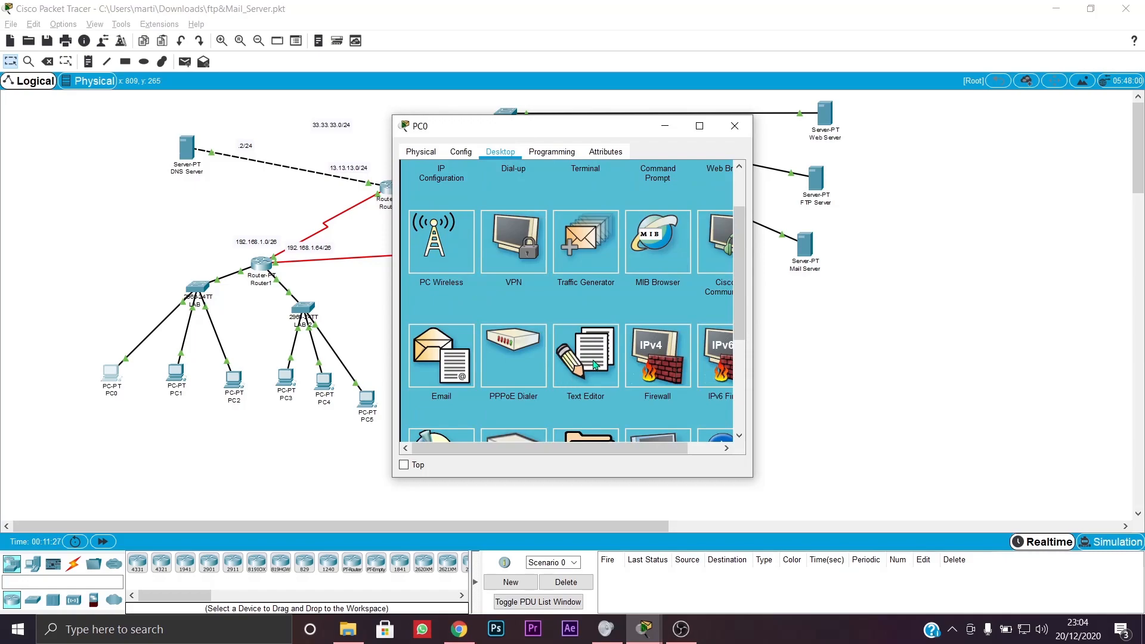
{"action": "left_click", "coordinate": [594, 365]}
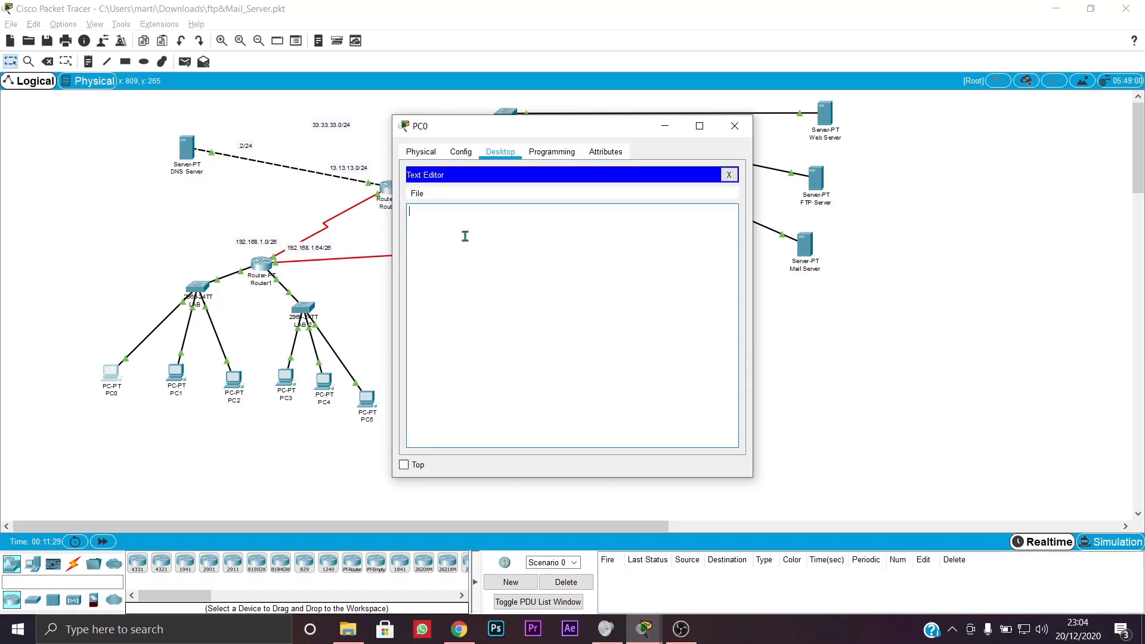
{"action": "type", "text": "test"}
{"action": "left_click", "coordinate": [416, 195]}
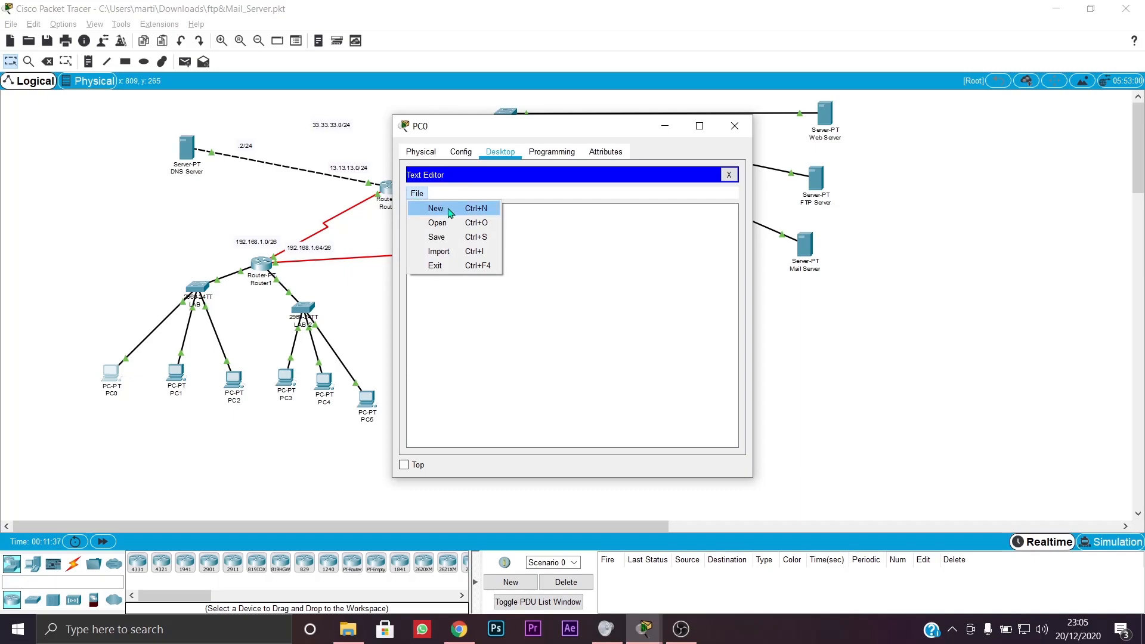
{"action": "left_click", "coordinate": [430, 237]}
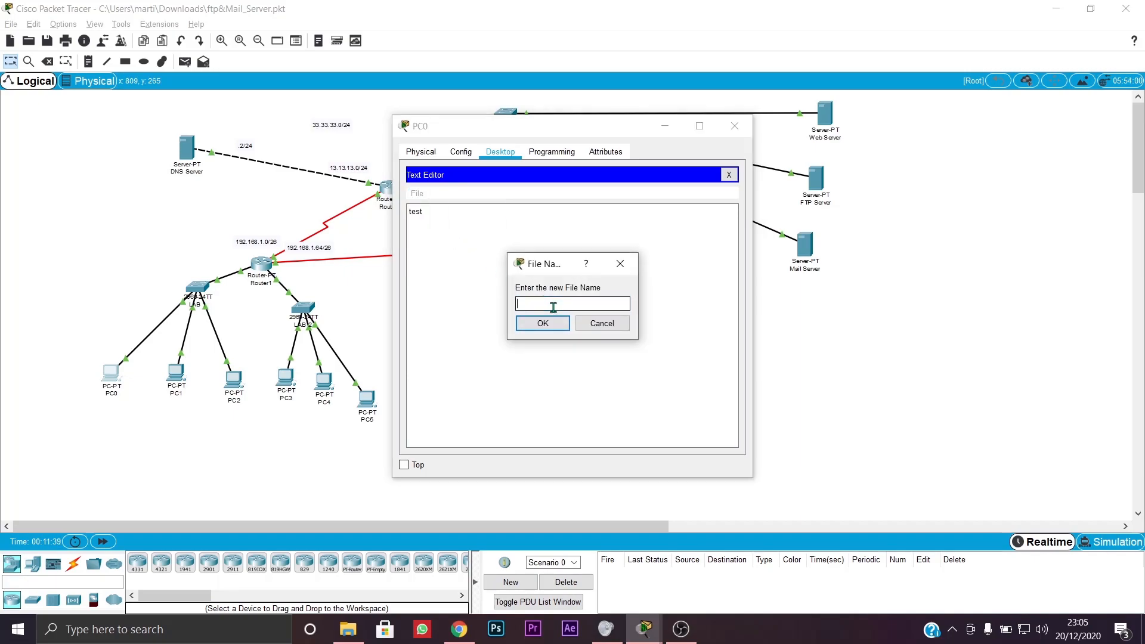
{"action": "type", "text": "coba"}
{"action": "left_click", "coordinate": [543, 324]}
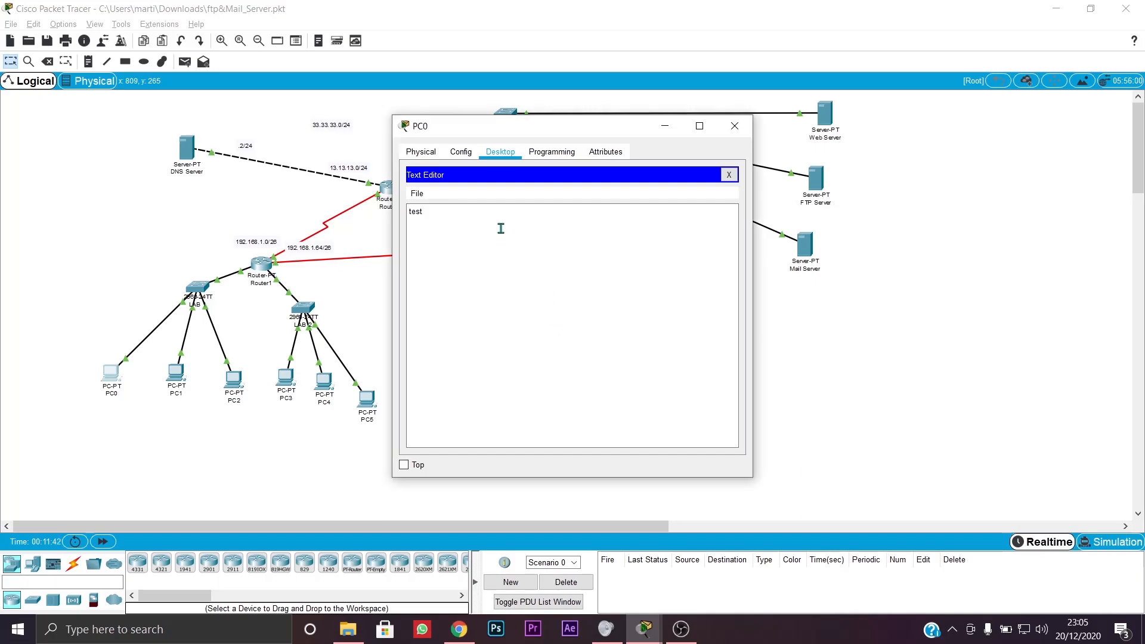
- Close PC0's Text Editor and review its IP configuration, including DNS server 33.33.33.2
{"action": "left_click", "coordinate": [460, 151]}
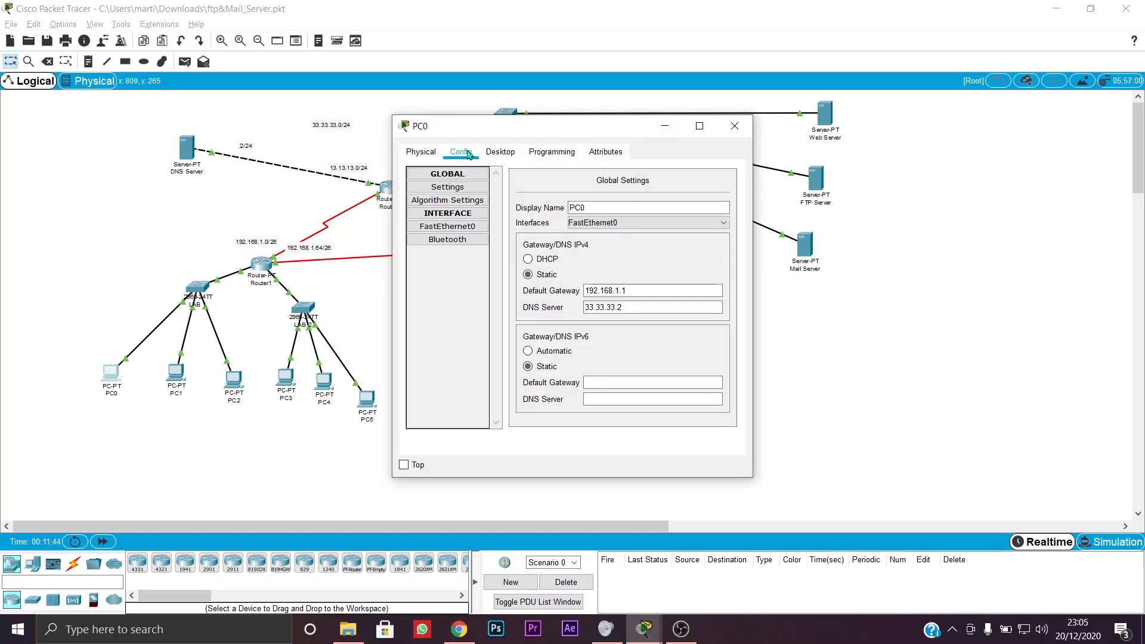
{"action": "left_click", "coordinate": [434, 154]}
{"action": "left_click", "coordinate": [513, 156]}
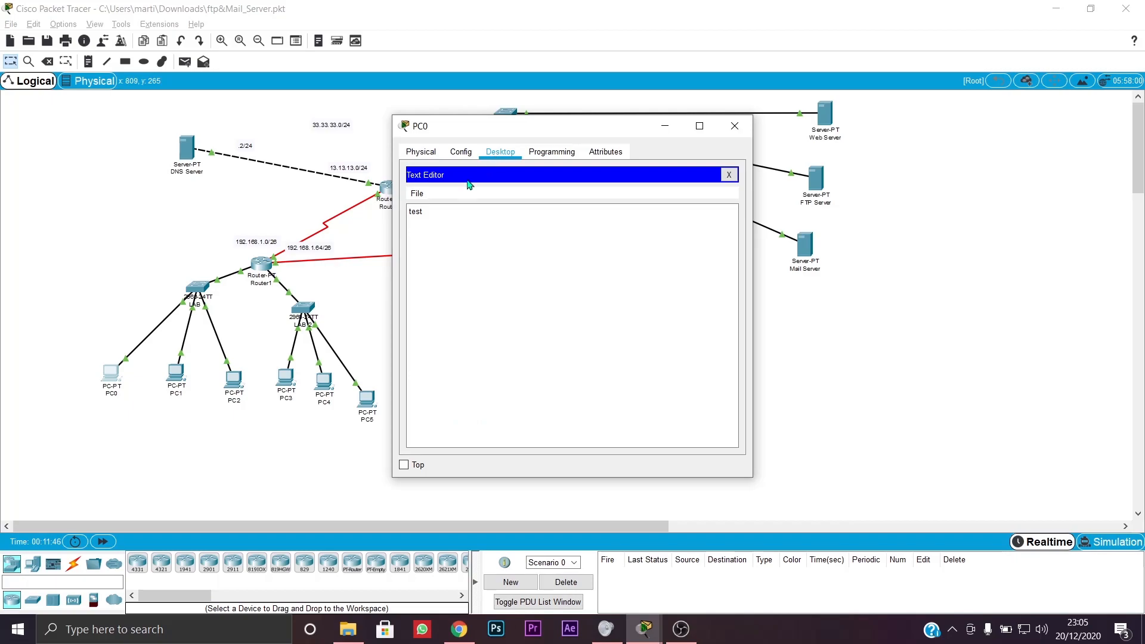
{"action": "left_click", "coordinate": [729, 175]}
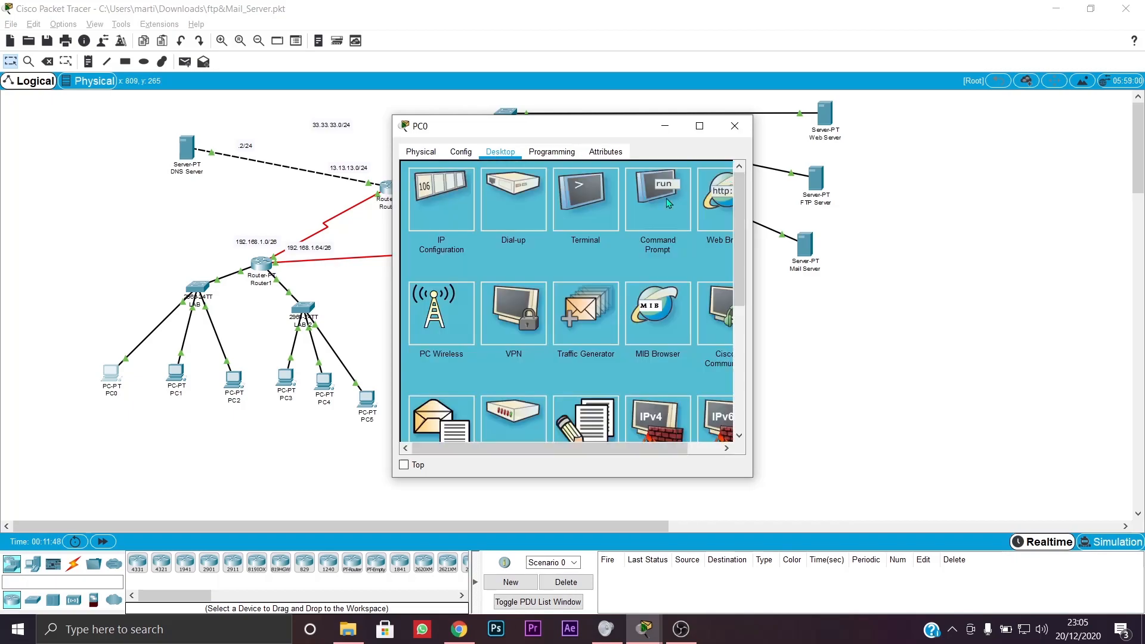
{"action": "left_click", "coordinate": [451, 209]}
{"action": "left_click", "coordinate": [557, 294]}
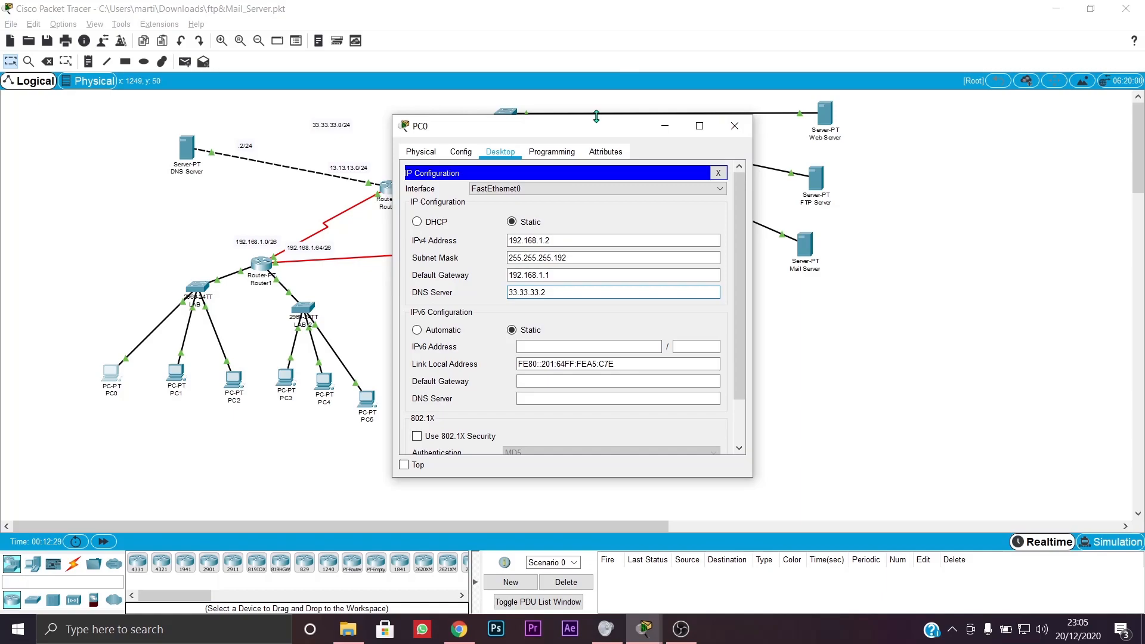
{"action": "left_click", "coordinate": [552, 152]}
{"action": "left_click", "coordinate": [625, 154]}
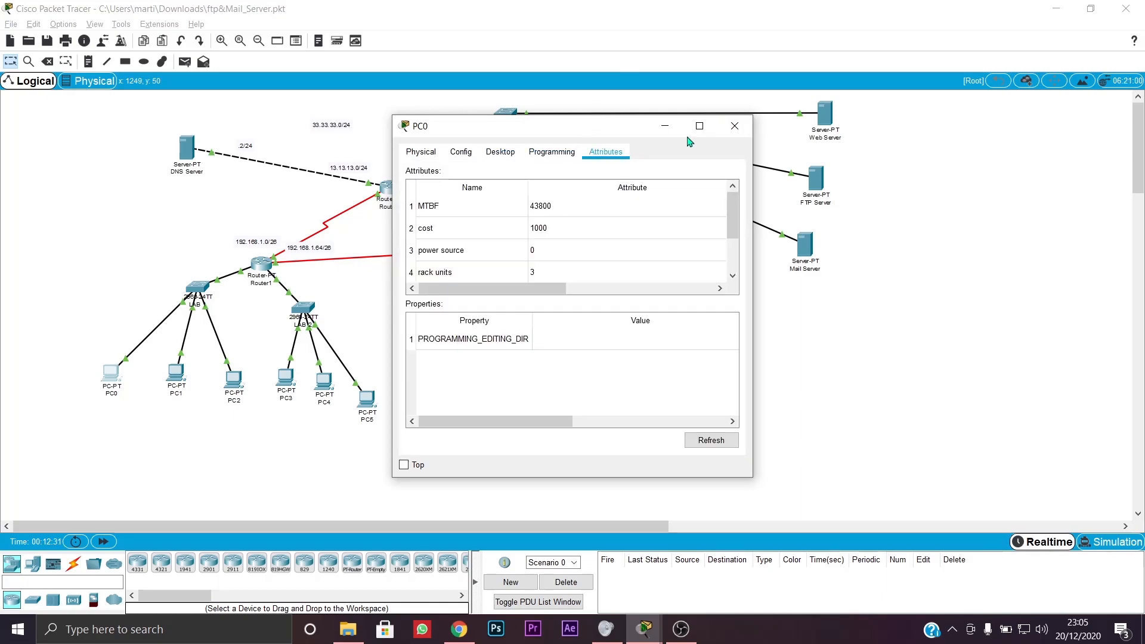
{"action": "left_click", "coordinate": [461, 152]}
{"action": "left_click", "coordinate": [500, 152]}
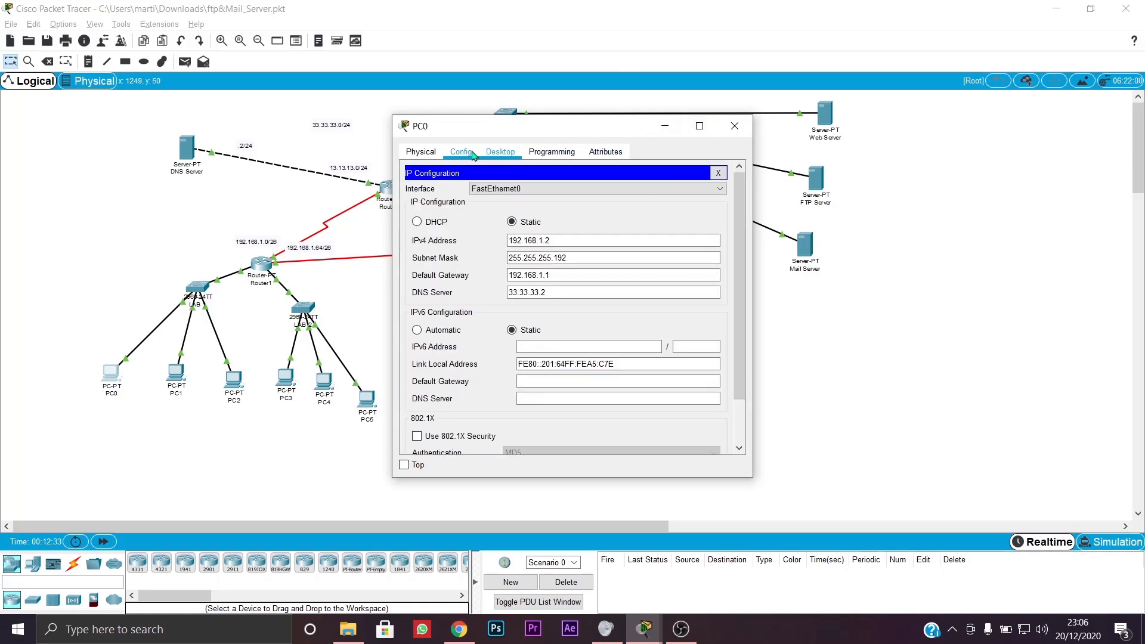
{"action": "left_click", "coordinate": [718, 173]}
- From PC0's Command Prompt, ping 43.43.43.2, getting 3 of 4 replies
{"action": "left_click", "coordinate": [681, 212]}
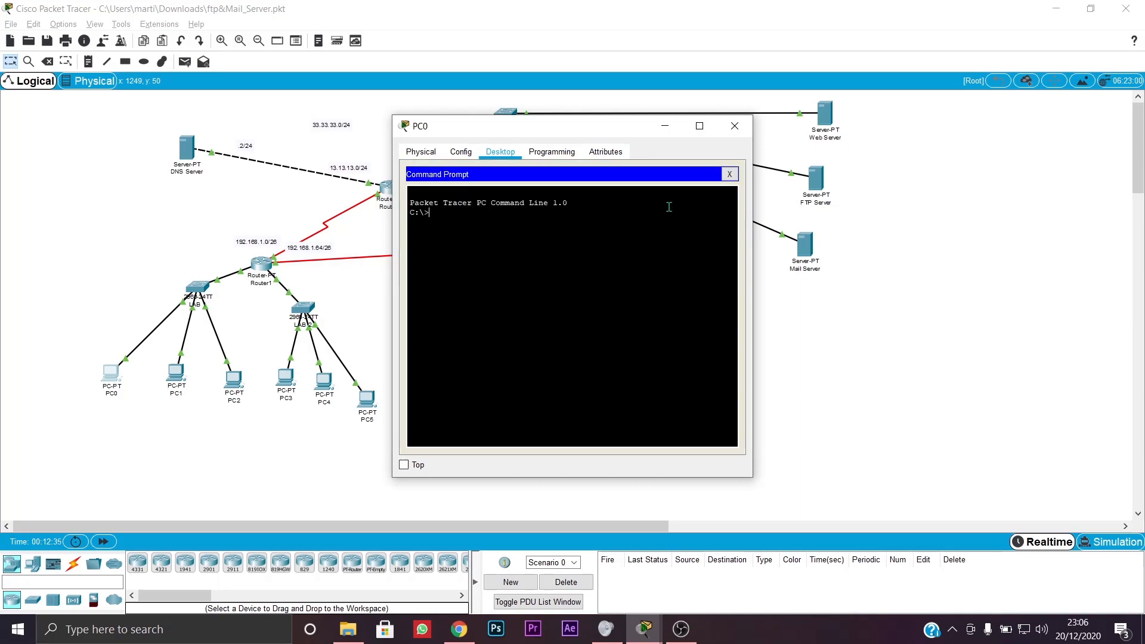
{"action": "type", "text": "ping"}
{"action": "type", "text": " 43.43.43"}
{"action": "type", "text": ".43"}
{"action": "type", "text": "2"}
{"action": "key", "text": "Return"}
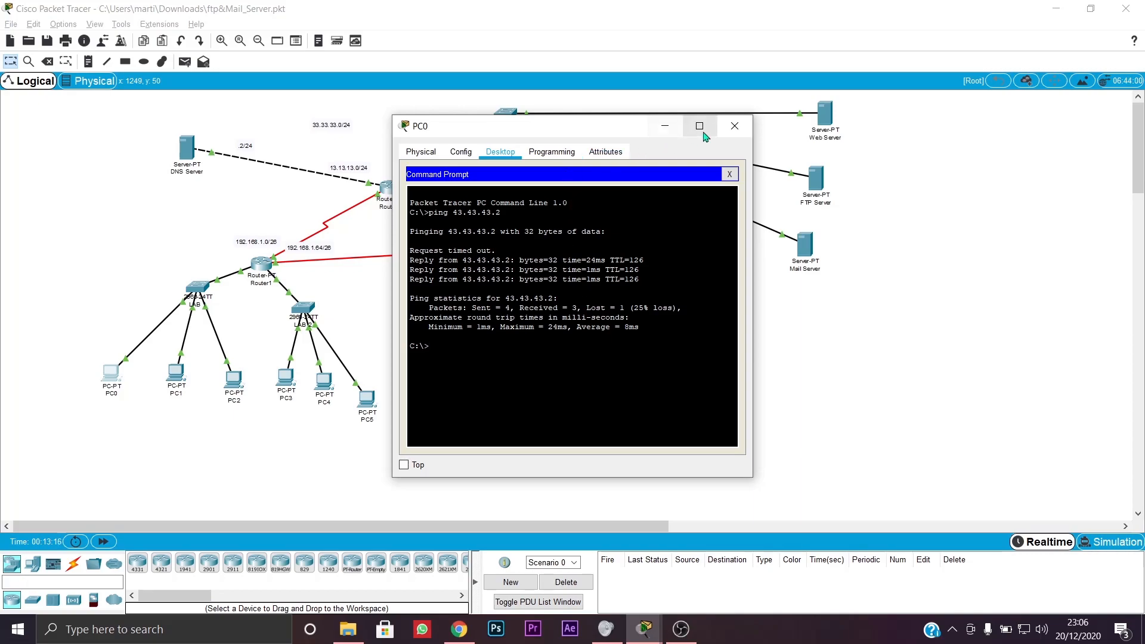
- Run dir on PC0 to list coba.txt, pesan_pc0.txt and sampleFile.txt
{"action": "left_click", "coordinate": [729, 174]}
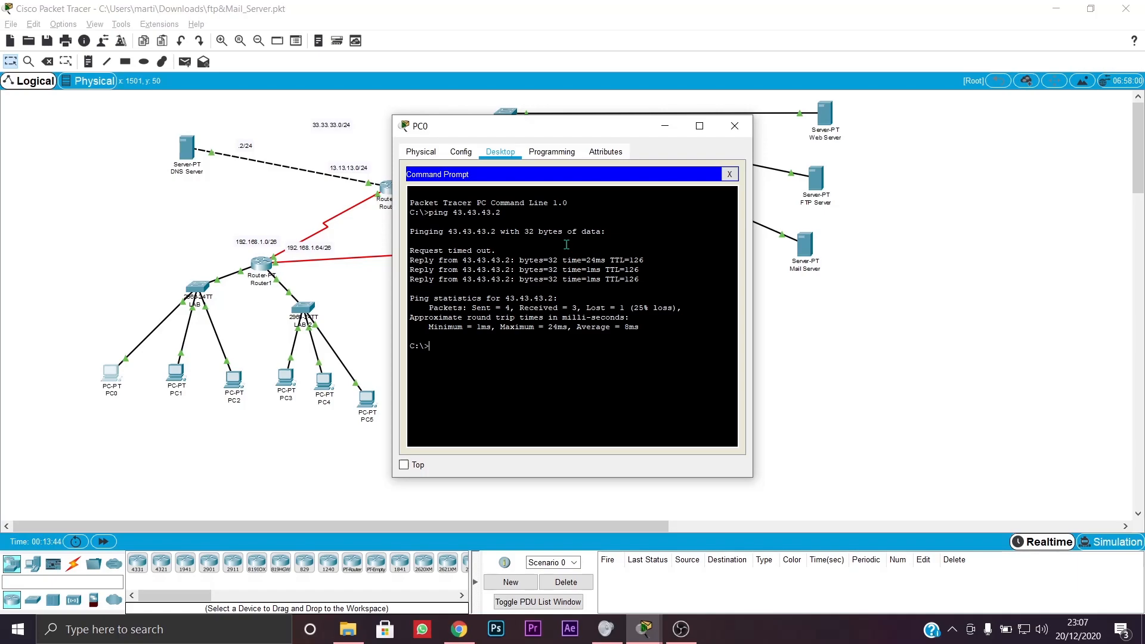
{"action": "type", "text": "dir"}
{"action": "key", "text": "Return"}
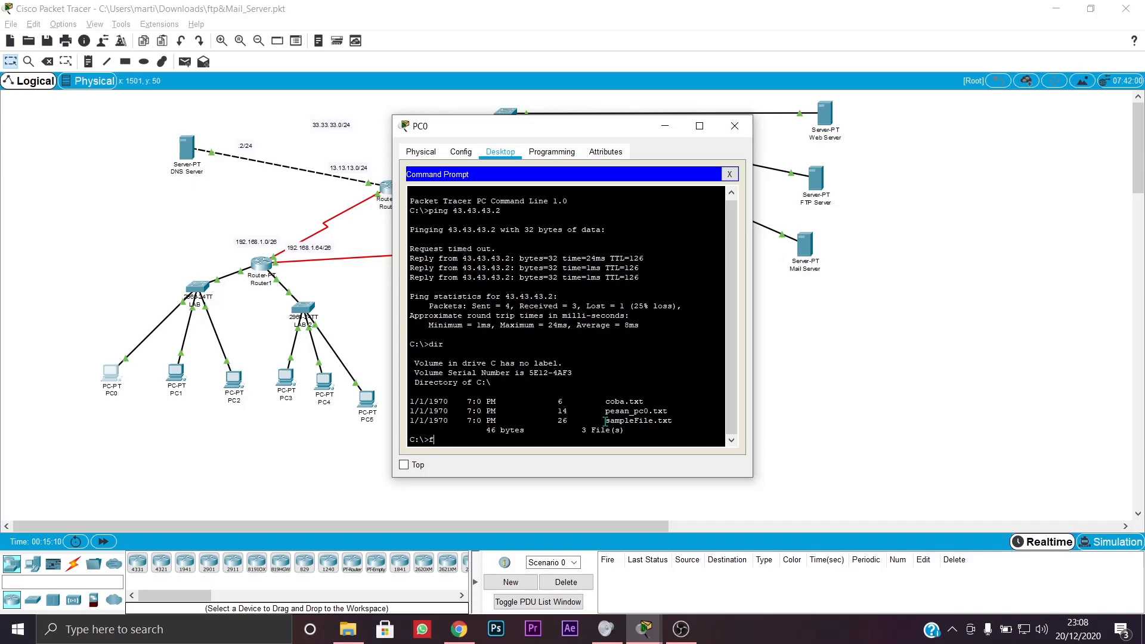
- Log in by FTP from PC0, upload coba.txt to 43.43.43.3, and quit the session
{"action": "key", "text": "BackSpace"}
{"action": "type", "text": "ftp 43.43.43.2"}
{"action": "key", "text": "Return"}
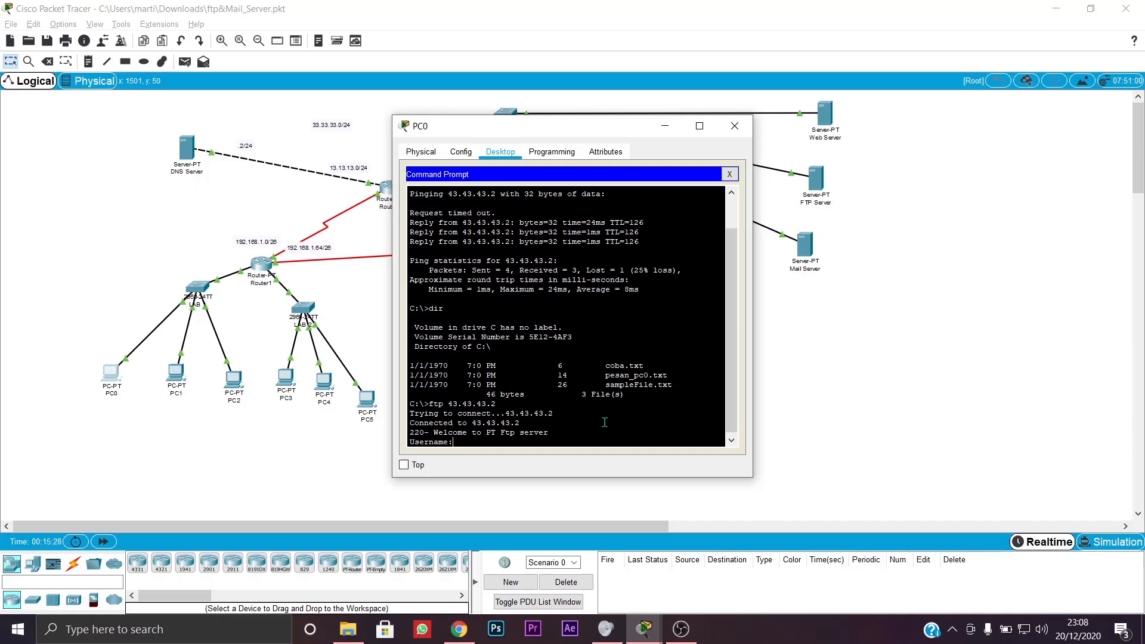
{"action": "type", "text": "sayal"}
{"action": "key", "text": "Return"}
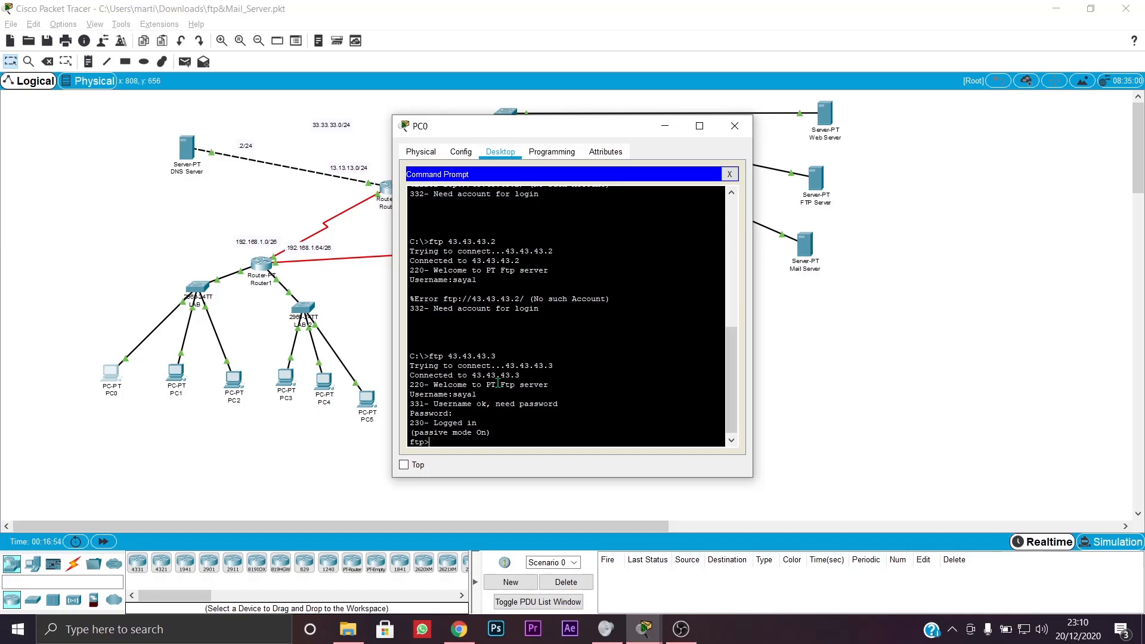
{"action": "type", "text": "put coba"}
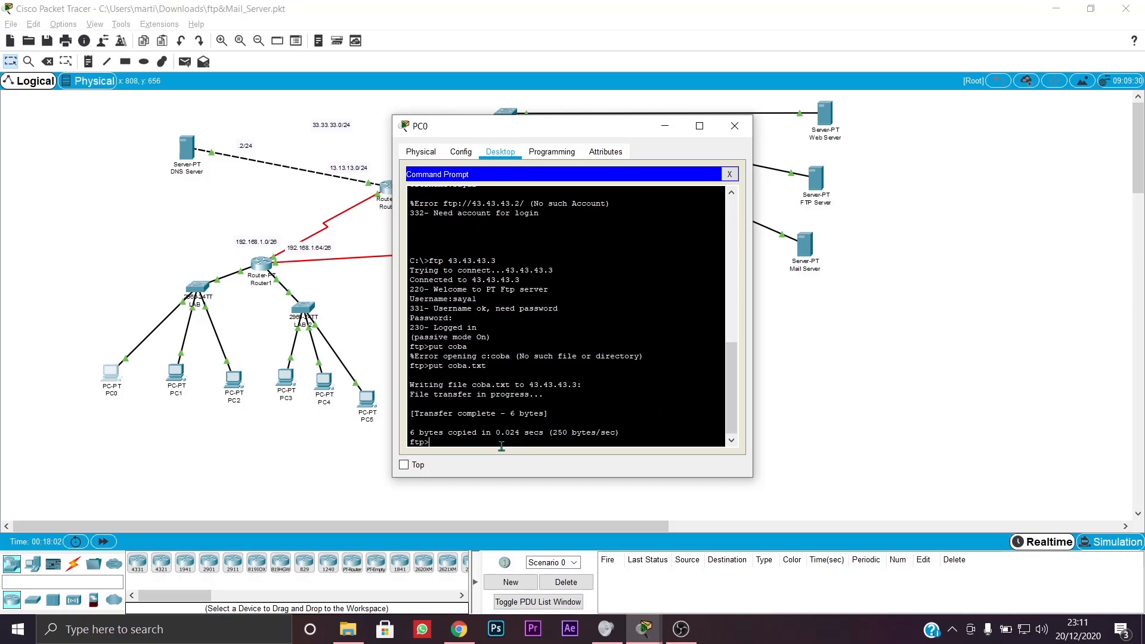
{"action": "type", "text": "quit"}
{"action": "key", "text": "Return"}
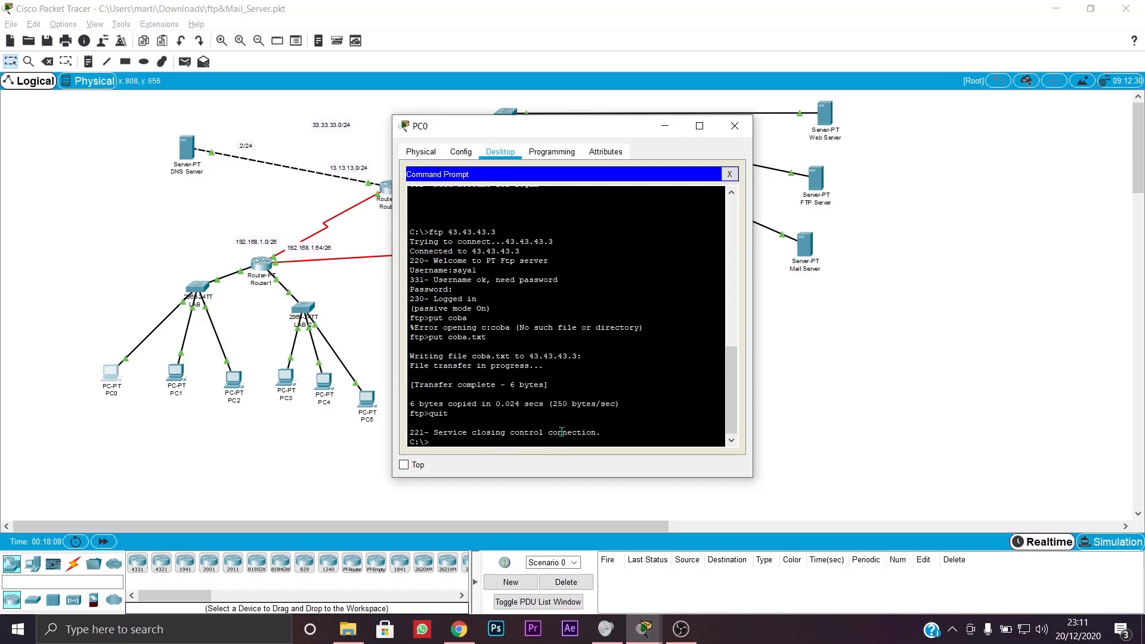
- Close PC0's window, nudge PC5 up and Laptop1 right in the topology
{"action": "scroll", "coordinate": [579, 428], "scroll_direction": "down", "scroll_amount": 1}
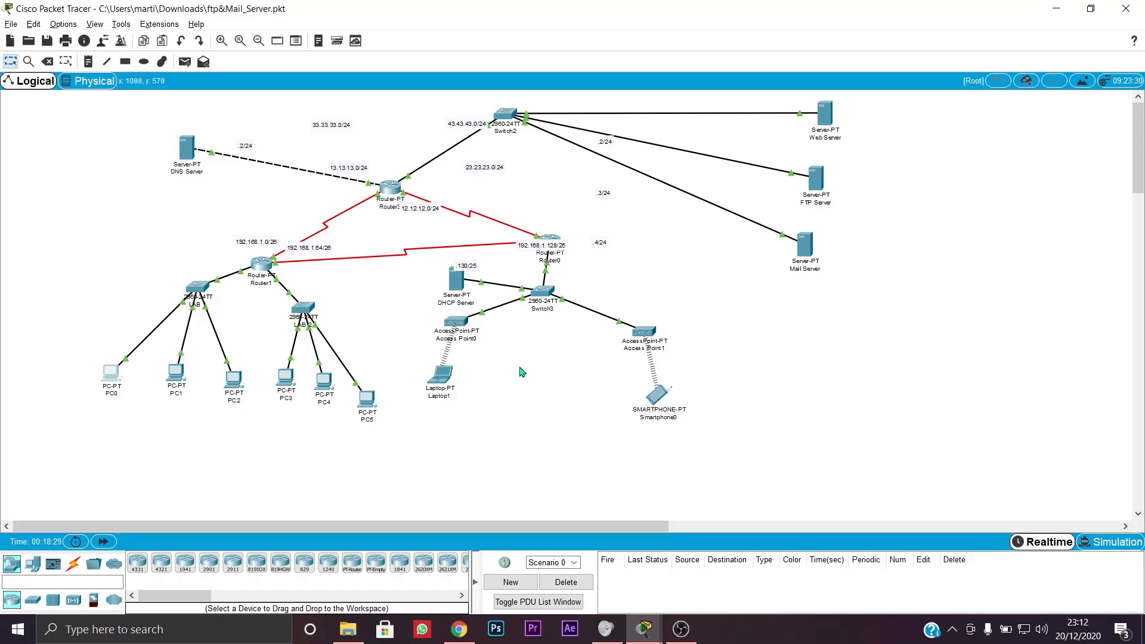
{"action": "left_click_drag", "start_coordinate": [367, 398], "coordinate": [370, 378]}
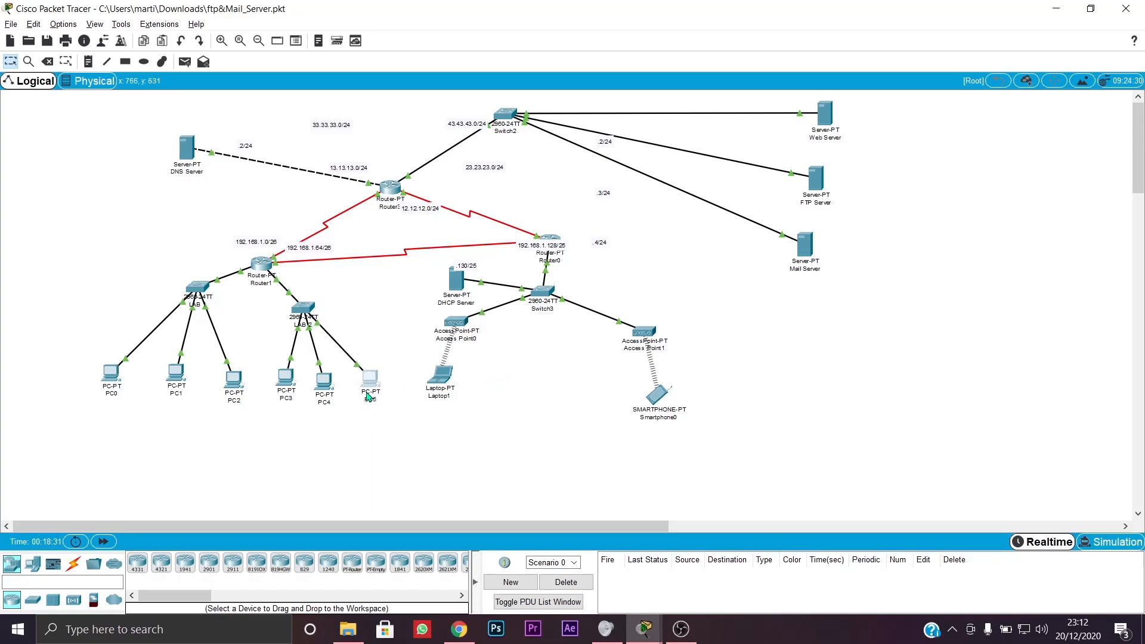
{"action": "left_click_drag", "start_coordinate": [450, 383], "coordinate": [459, 383]}
{"action": "left_click", "coordinate": [495, 441]}
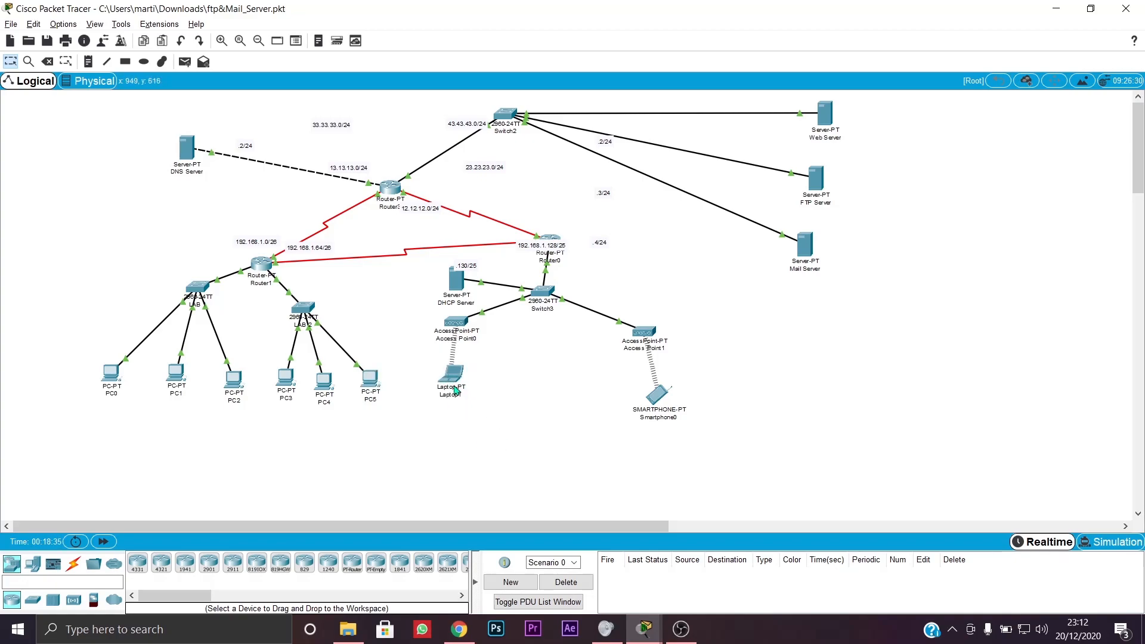
- On Laptop1's Command Prompt, ping 43.43.43.3, list local files and start FTP to it
{"action": "double_click", "coordinate": [454, 375]}
{"action": "left_click", "coordinate": [500, 151]}
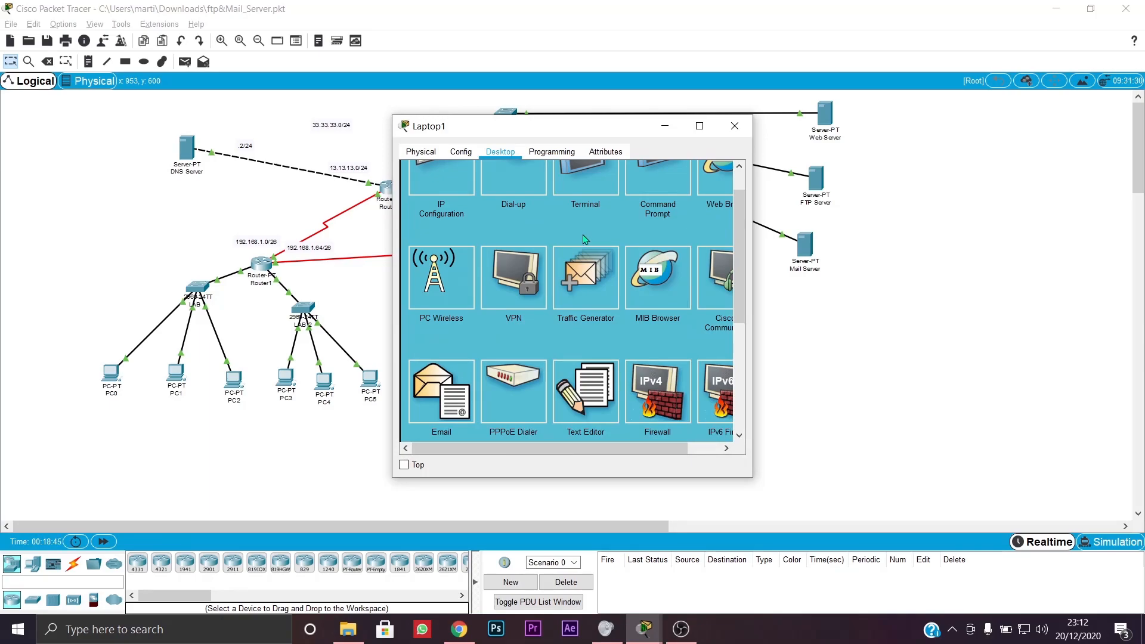
{"action": "scroll", "coordinate": [585, 240], "scroll_direction": "up", "scroll_amount": 1}
{"action": "left_click", "coordinate": [637, 205]}
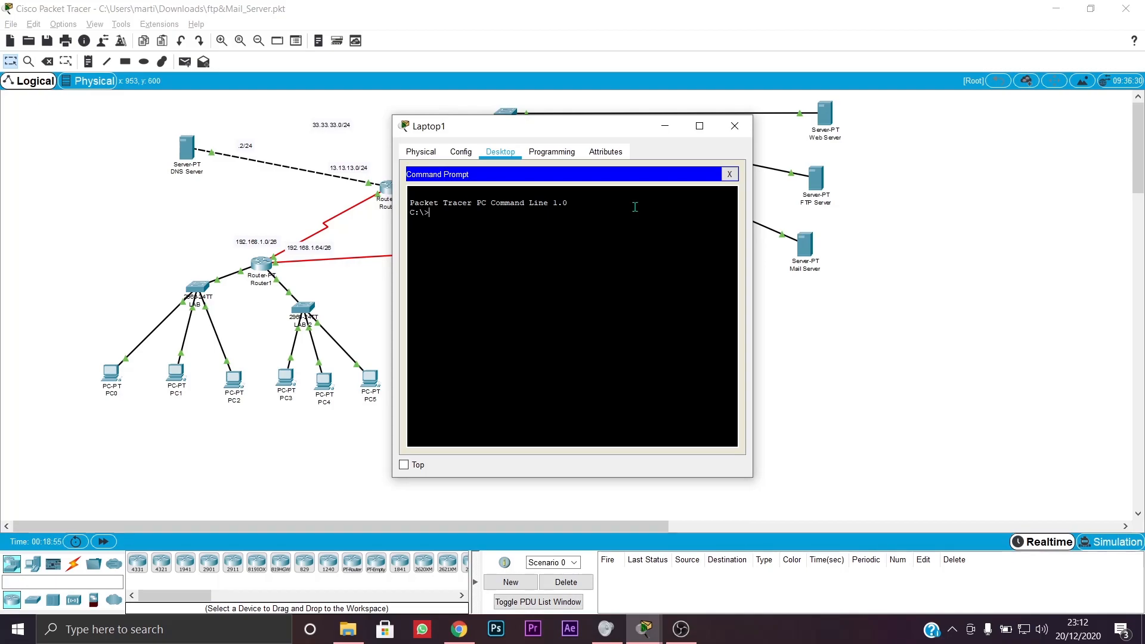
{"action": "type", "text": "ping 43.43.43.3"}
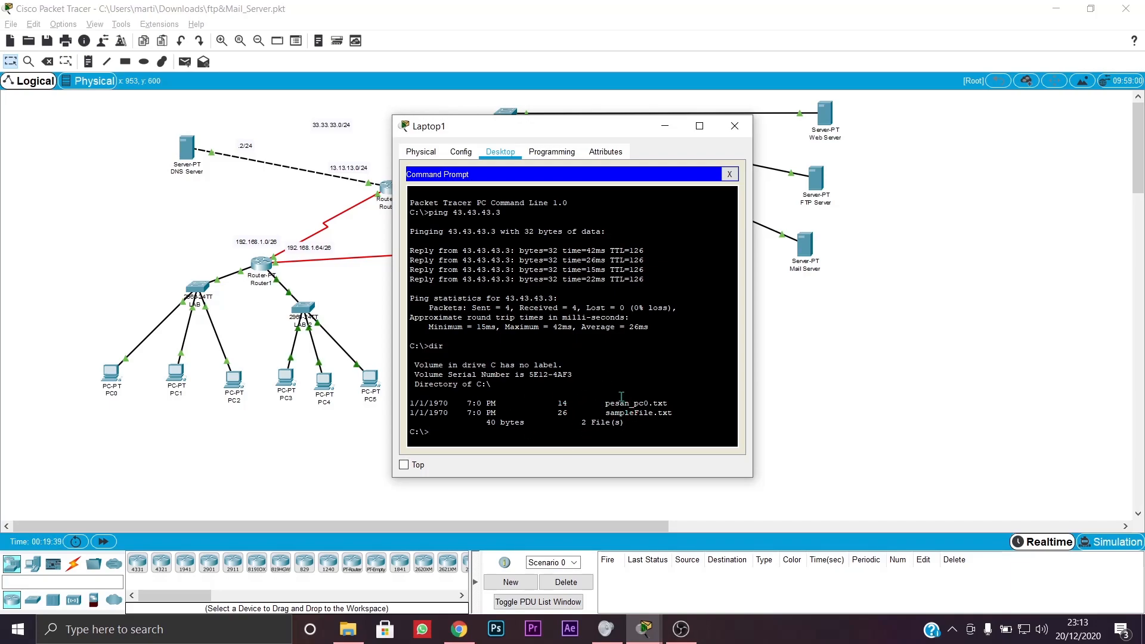
{"action": "type", "text": "tp"}
{"action": "type", "text": "43.43.43.3"}
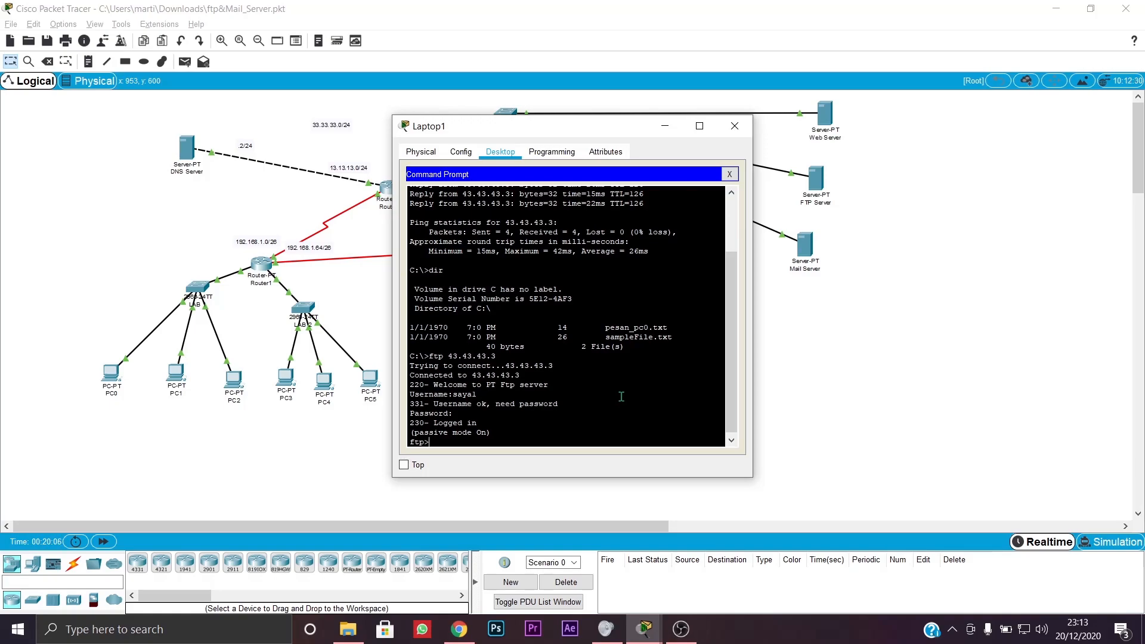
- Quit that FTP session and log back in to 43.43.43.3 as the second user
{"action": "type", "text": "quit"}
{"action": "key", "text": "Return"}
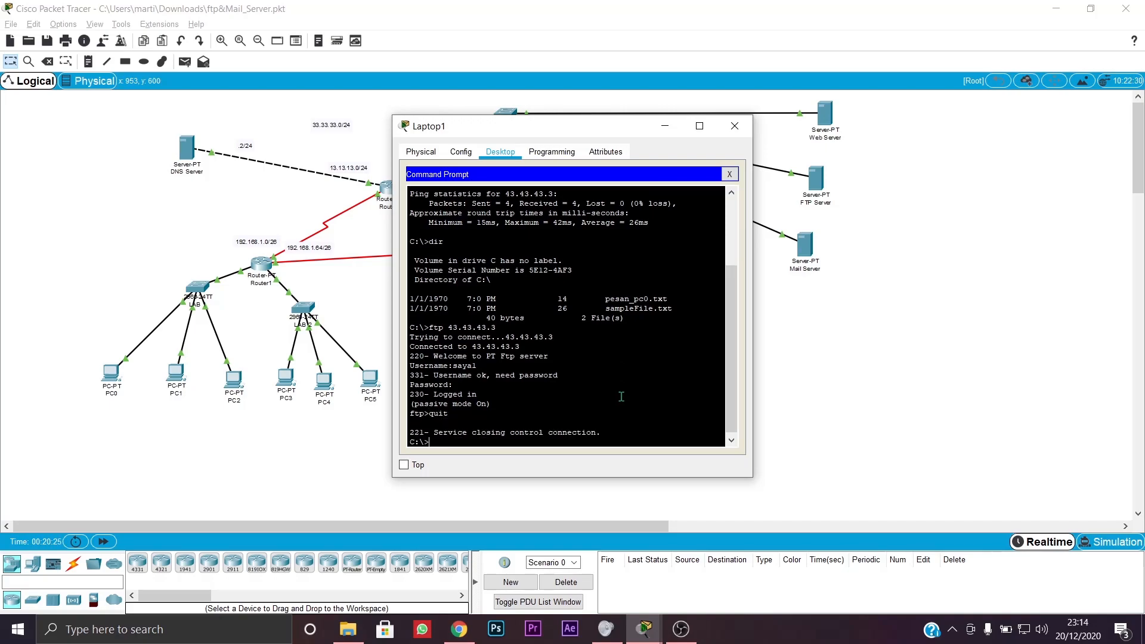
{"action": "type", "text": "ftp"}
{"action": "type", "text": "43.43.43.3"}
{"action": "key", "text": "Return"}
{"action": "type", "text": "saya2"}
{"action": "key", "text": "Return"}
{"action": "key", "text": "Return"}
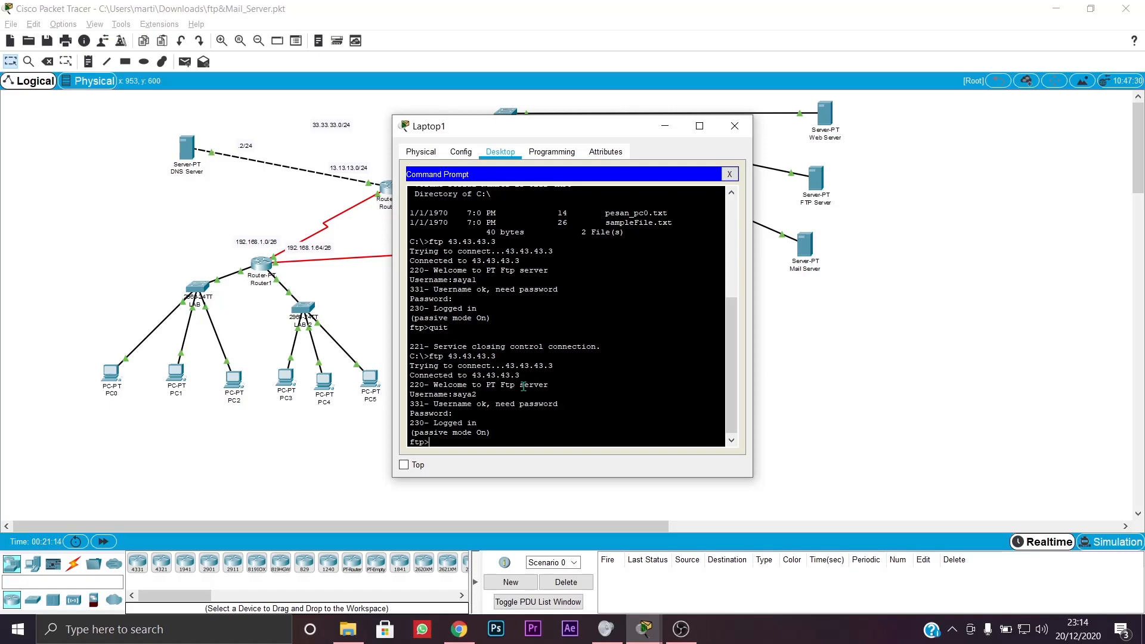
- List the FTP server's files with dir and scroll through the listing
{"action": "type", "text": "i"}
{"action": "key", "text": "Return"}
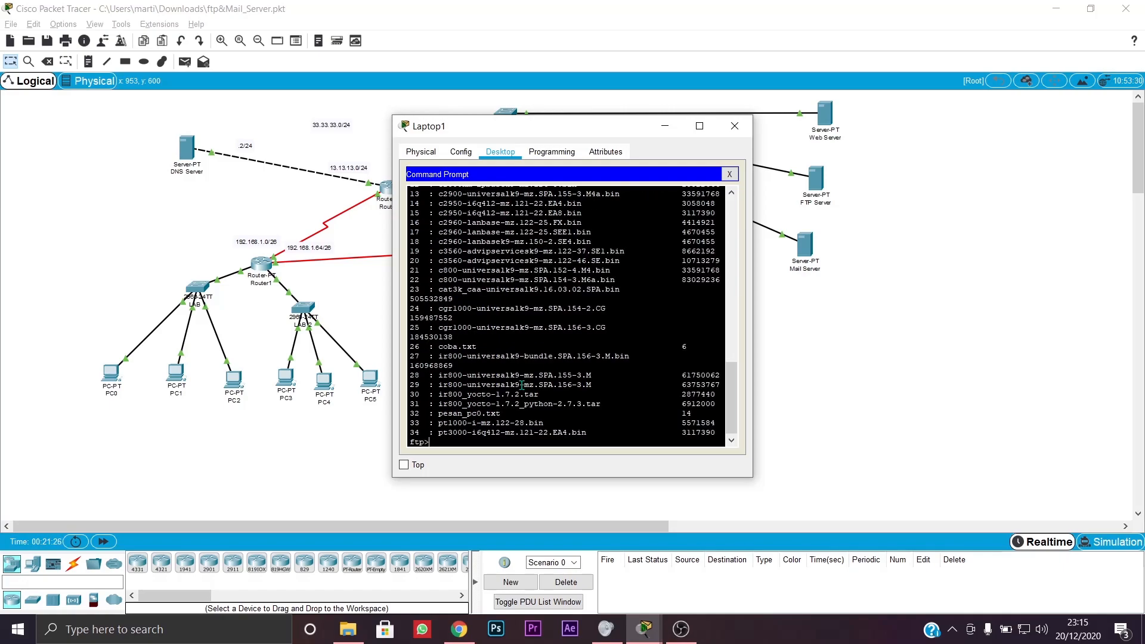
{"action": "scroll", "coordinate": [471, 356], "scroll_direction": "up", "scroll_amount": 8}
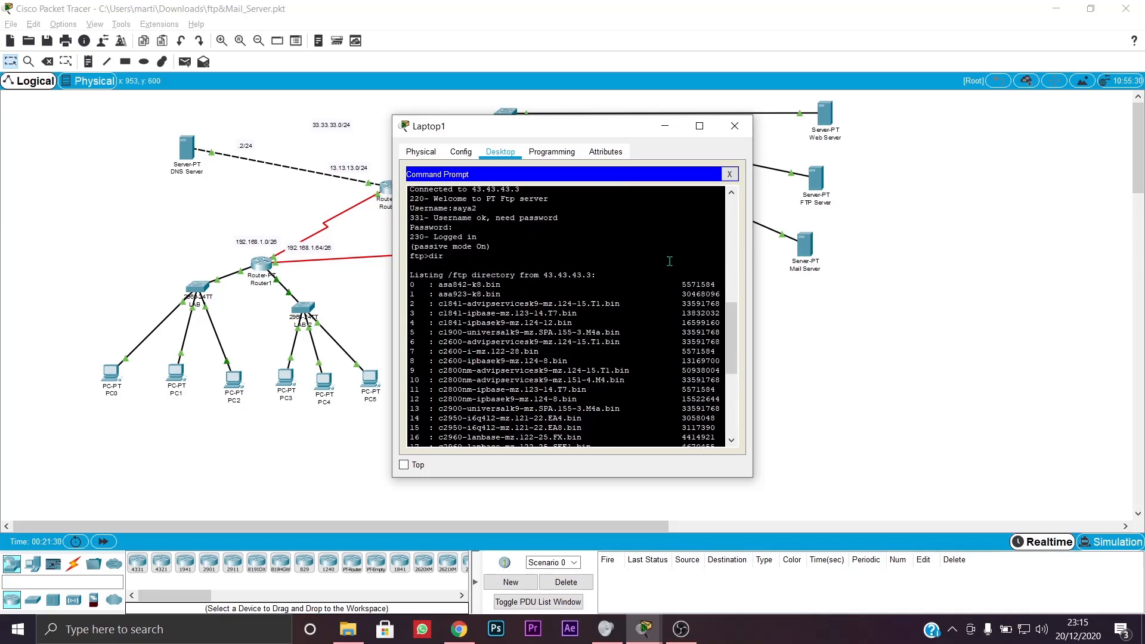
{"action": "scroll", "coordinate": [545, 288], "scroll_direction": "down", "scroll_amount": 6}
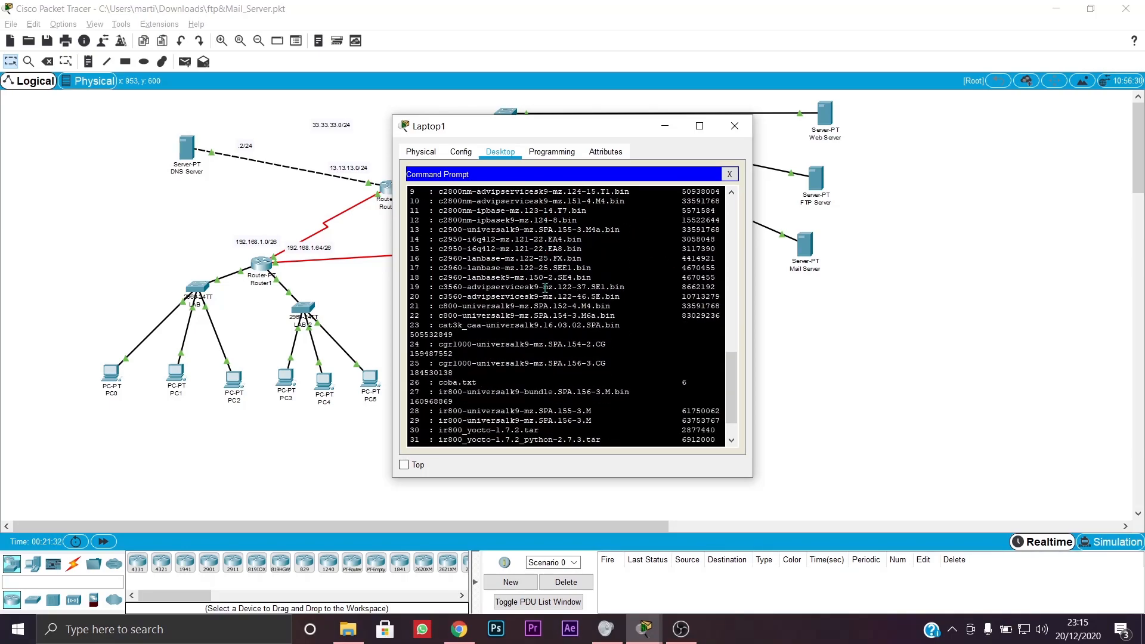
{"action": "scroll", "coordinate": [545, 288], "scroll_direction": "down", "scroll_amount": 2}
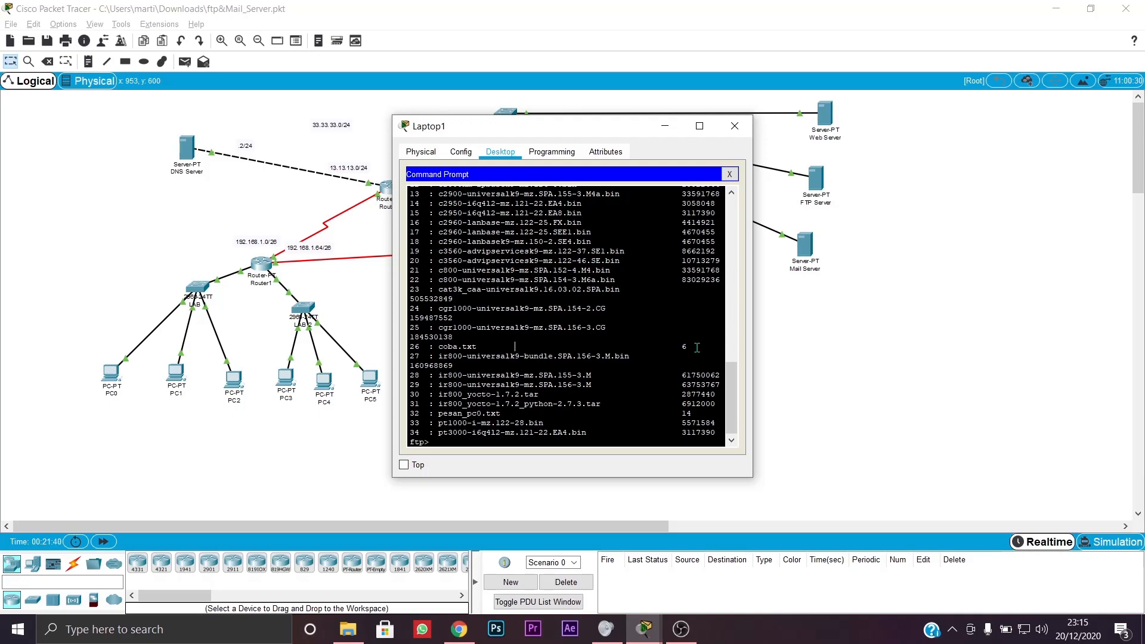
{"action": "scroll", "coordinate": [697, 347], "scroll_direction": "down", "scroll_amount": 1}
- Download coba.txt from the server to Laptop1 with get coba.txt
{"action": "left_click", "coordinate": [461, 438]}
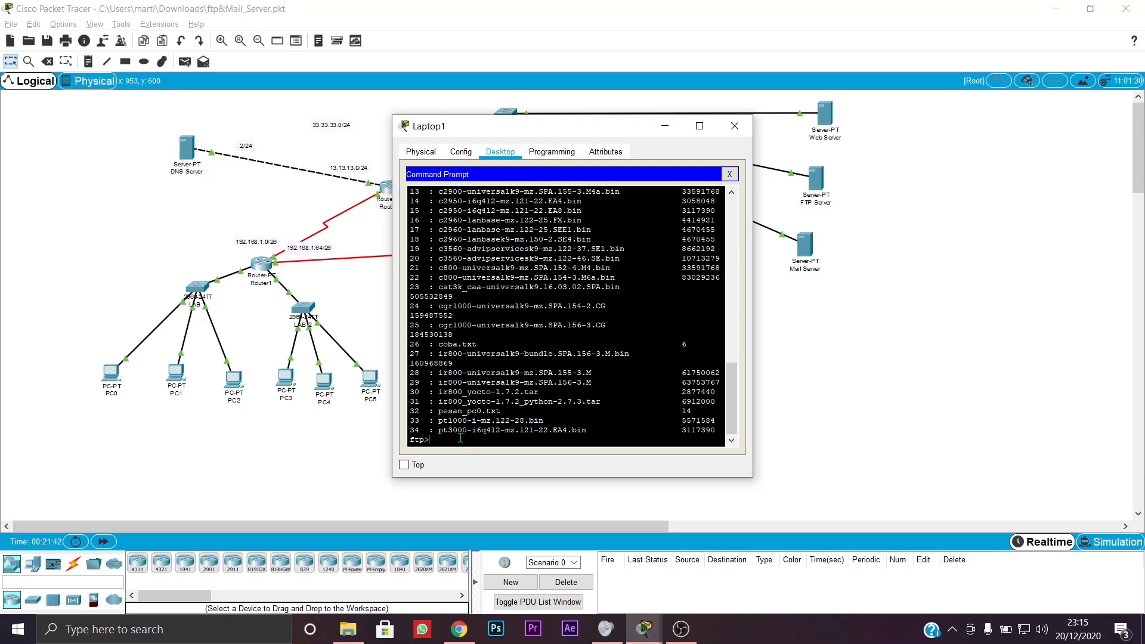
{"action": "type", "text": "get coba.txt"}
{"action": "key", "text": "Return"}
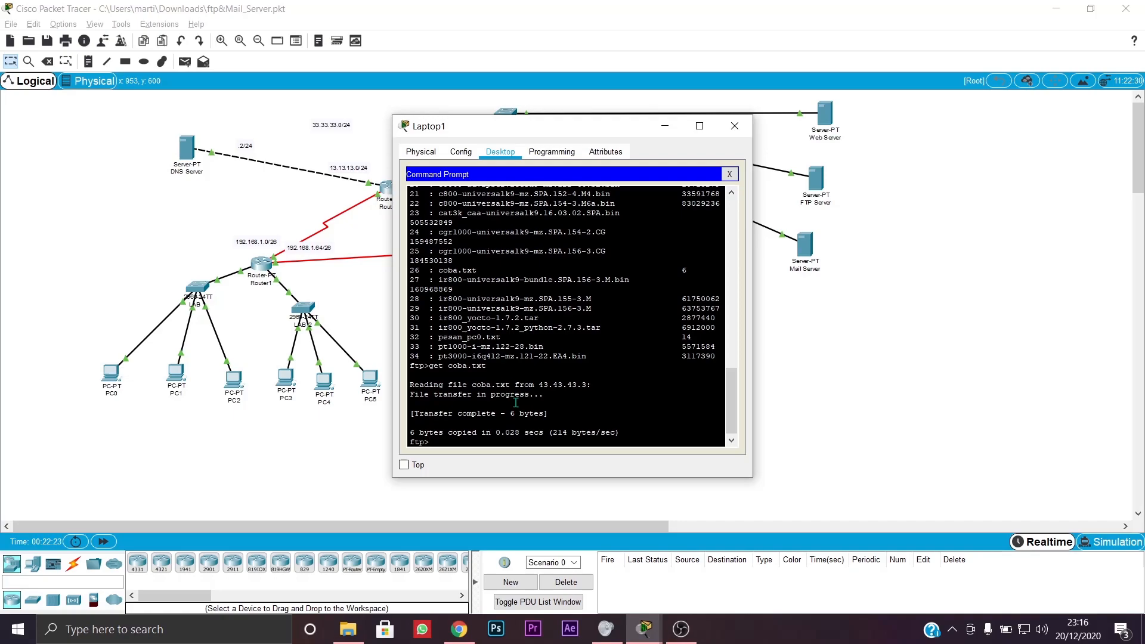
- Quit FTP and run dir on Laptop1, showing coba.txt among three files
{"action": "type", "text": "quit"}
{"action": "key", "text": "Return"}
{"action": "type", "text": "dir"}
{"action": "key", "text": "Return"}
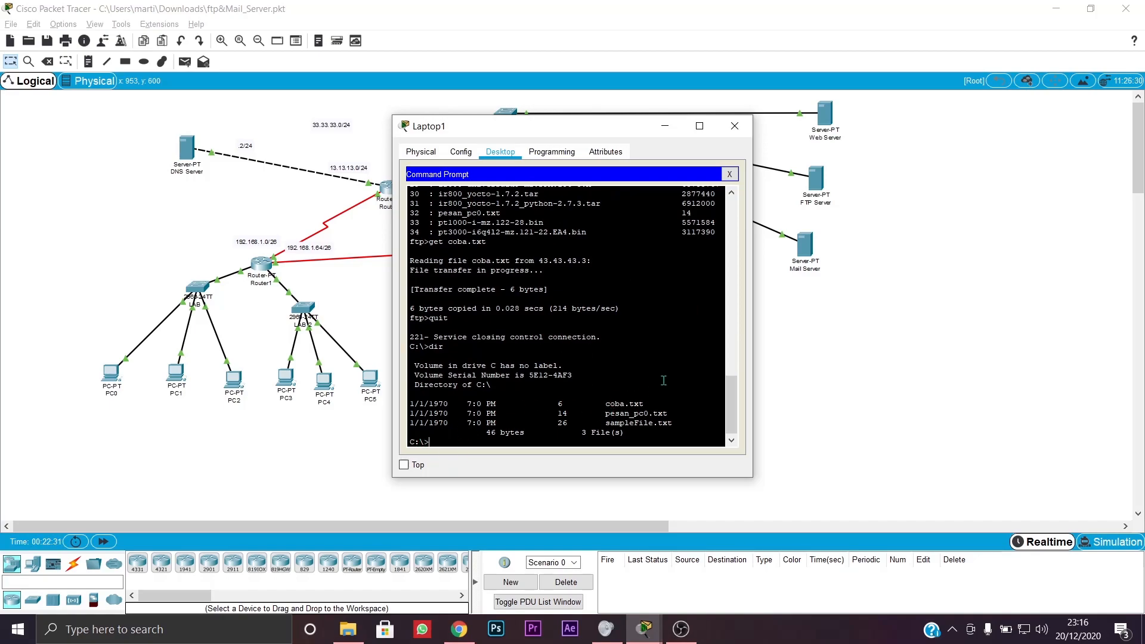
- Highlight the coba.txt line, then move and minimize the Laptop1 window
{"action": "left_click_drag", "start_coordinate": [589, 406], "coordinate": [660, 405]}
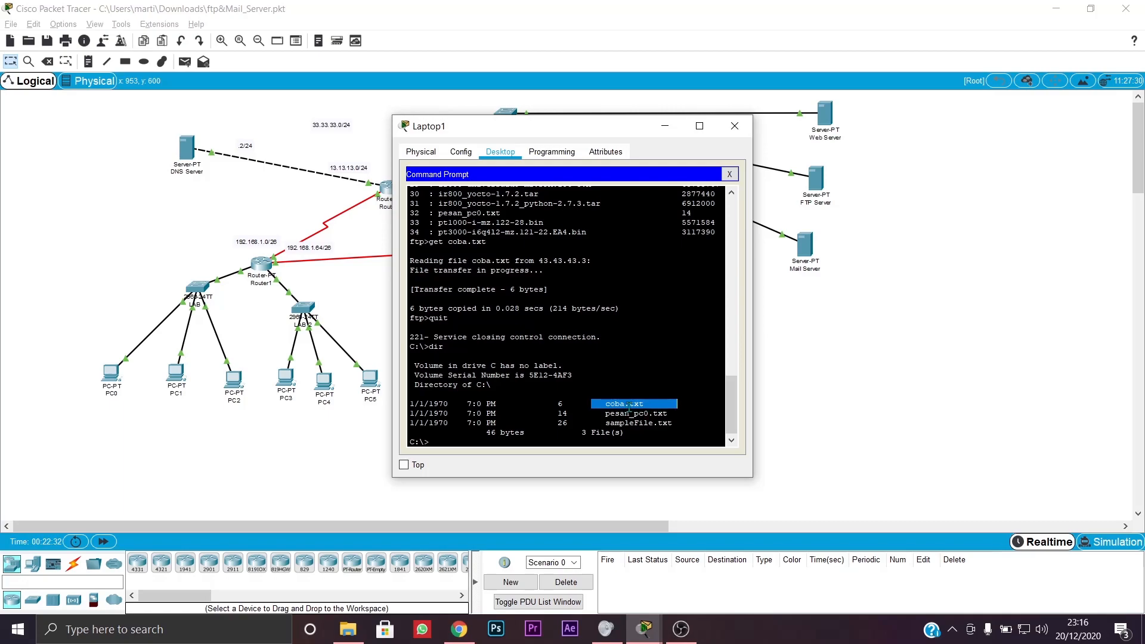
{"action": "left_click", "coordinate": [660, 406]}
{"action": "triple_click", "coordinate": [607, 403]}
{"action": "left_click", "coordinate": [607, 403]}
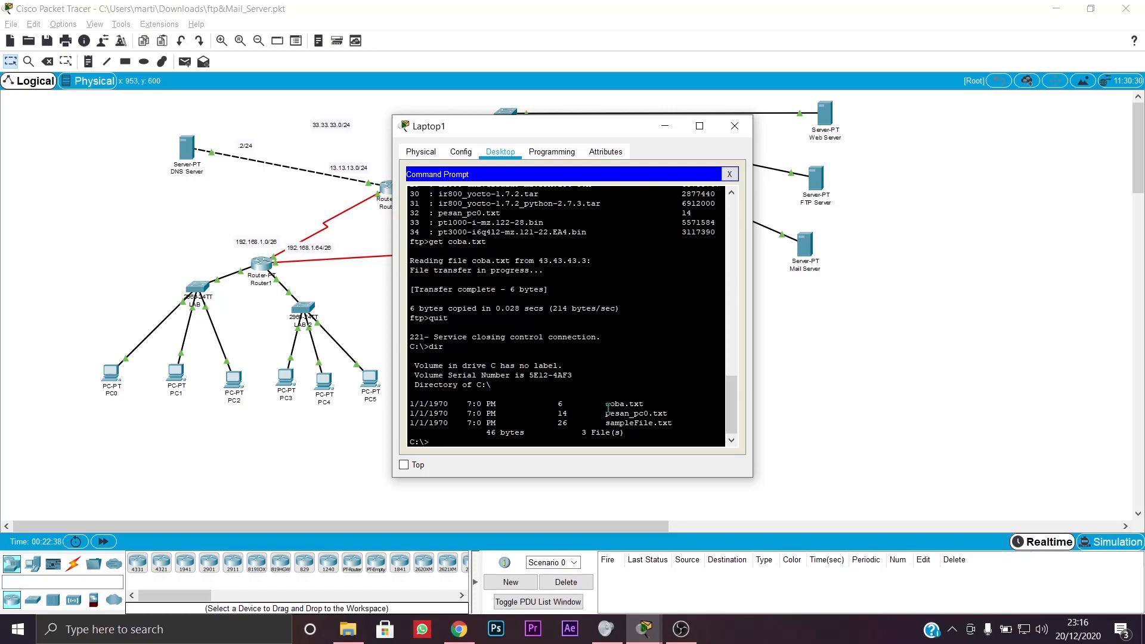
{"action": "left_click_drag", "start_coordinate": [594, 133], "coordinate": [794, 144]}
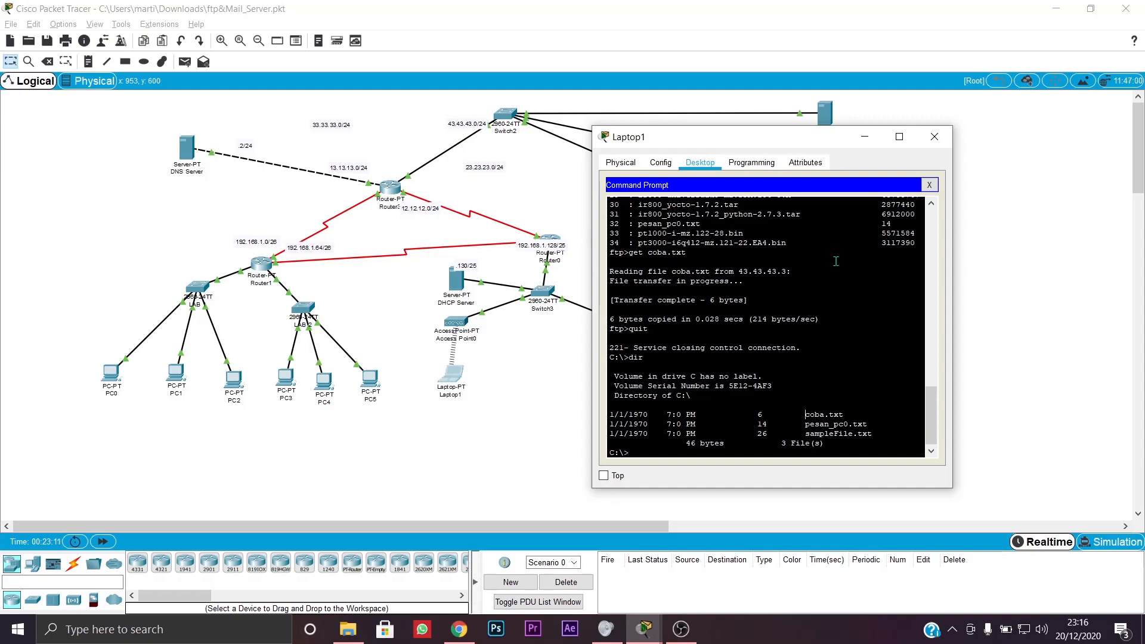
{"action": "left_click", "coordinate": [864, 137]}
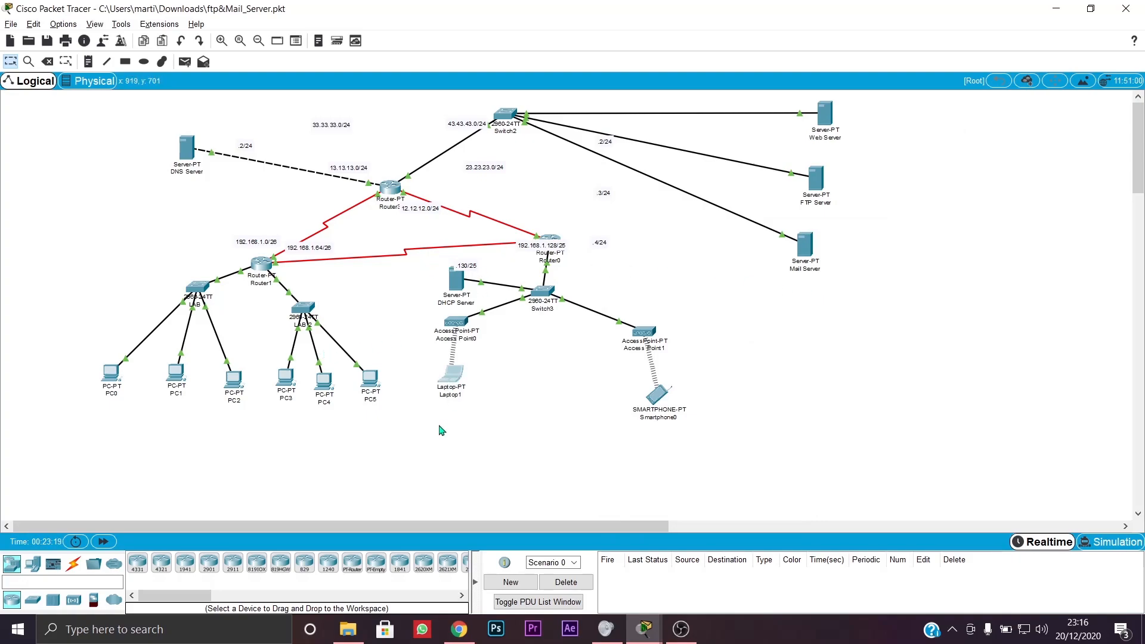
- Nudge Laptop1 slightly down-right and move Smartphone0 up under Access Point1
{"action": "left_click_drag", "start_coordinate": [454, 381], "coordinate": [461, 388]}
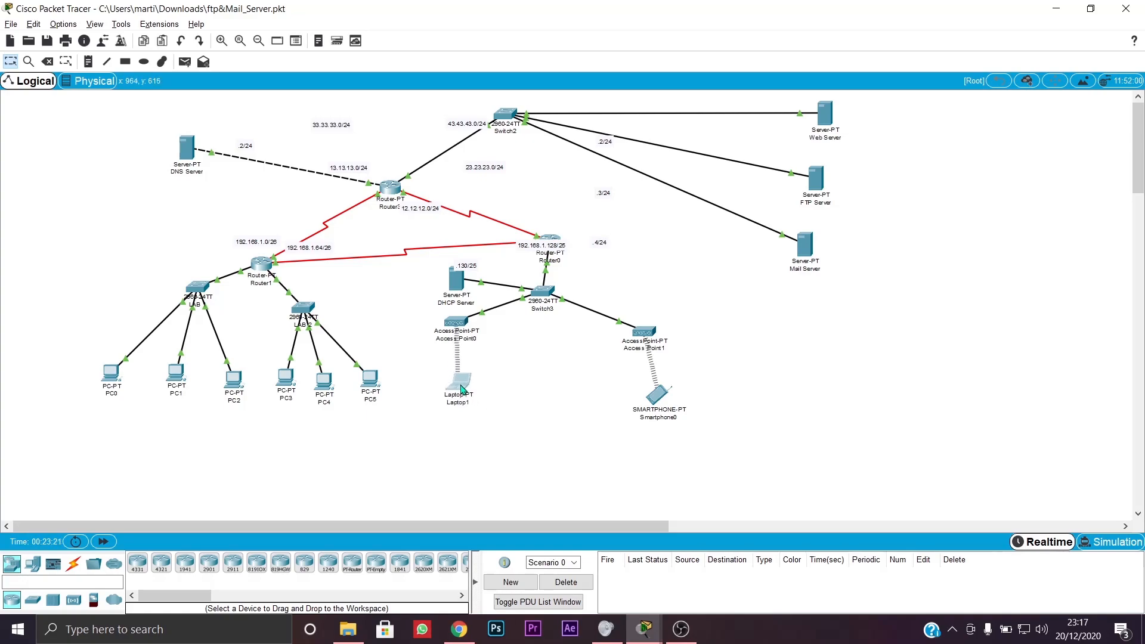
{"action": "left_click_drag", "start_coordinate": [654, 399], "coordinate": [644, 386]}
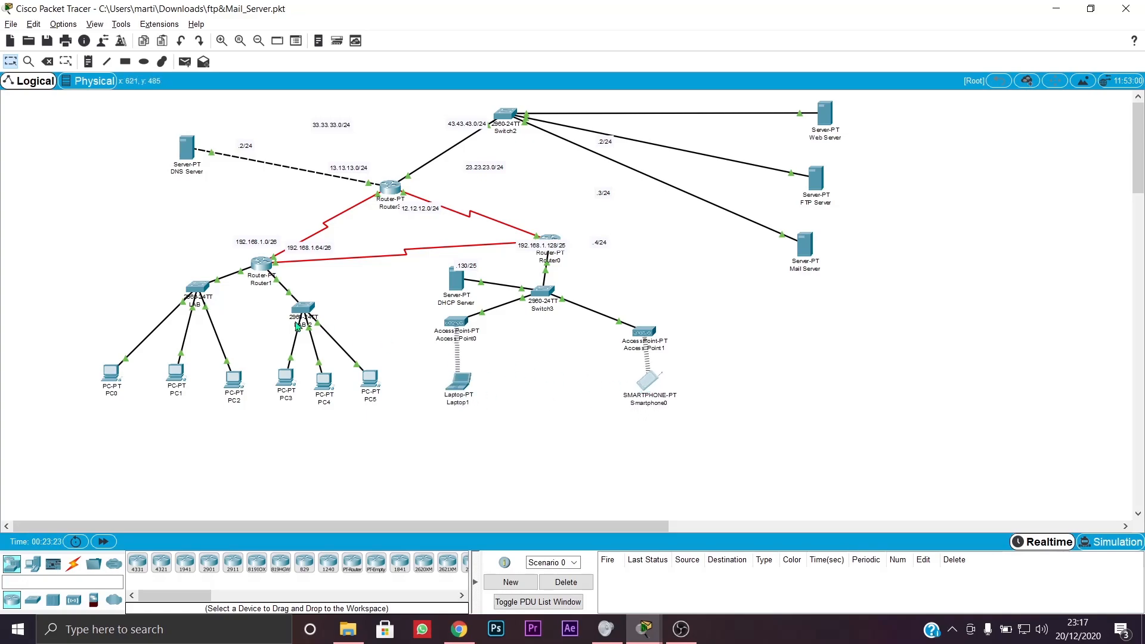
{"action": "left_click", "coordinate": [126, 440]}
- Glance at PC0's and Laptop1's windows, then shift Router1 up-left and Router0 down-right
{"action": "left_click", "coordinate": [118, 377]}
{"action": "left_click", "coordinate": [670, 123]}
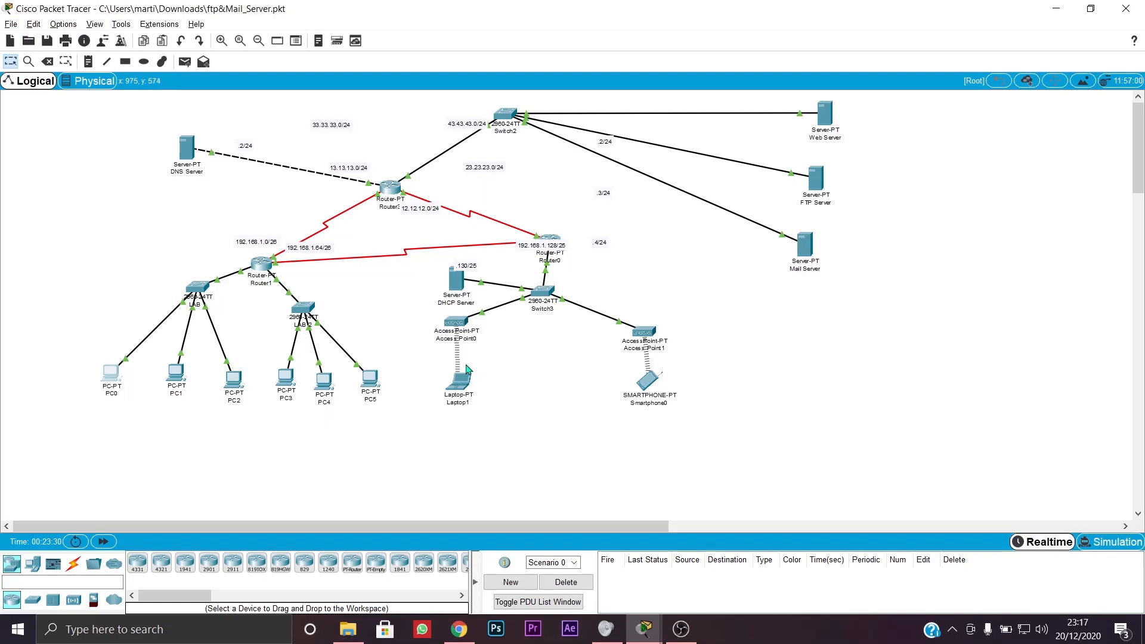
{"action": "left_click", "coordinate": [460, 385]}
{"action": "left_click", "coordinate": [532, 426]}
{"action": "left_click_drag", "start_coordinate": [259, 263], "coordinate": [246, 256]}
{"action": "left_click_drag", "start_coordinate": [519, 238], "coordinate": [525, 252]}
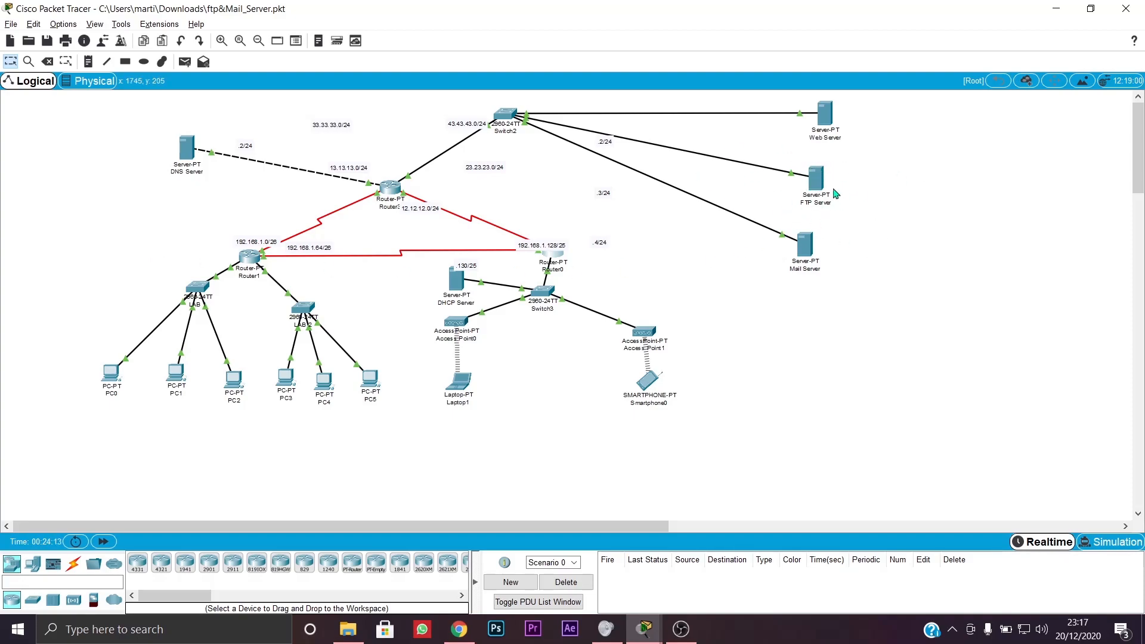
- Check the Mail Server's IP address on the topology
{"action": "mouse_move", "coordinate": [818, 255]}
- Open the DNS Server's DNS service resource records
{"action": "left_click", "coordinate": [193, 147]}
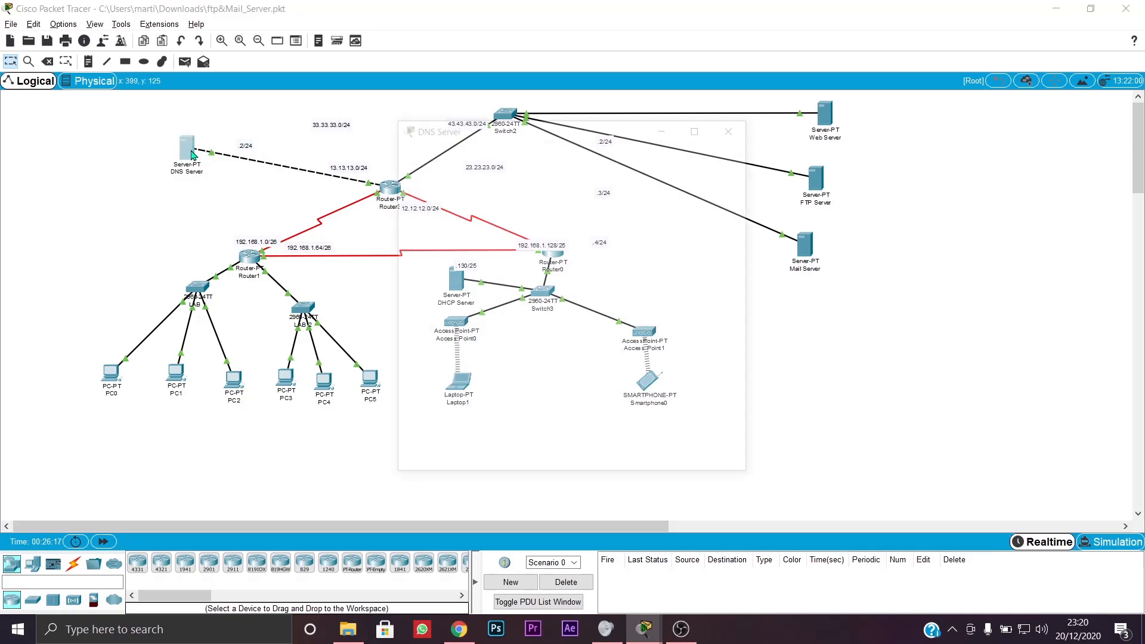
{"action": "left_click", "coordinate": [463, 153]}
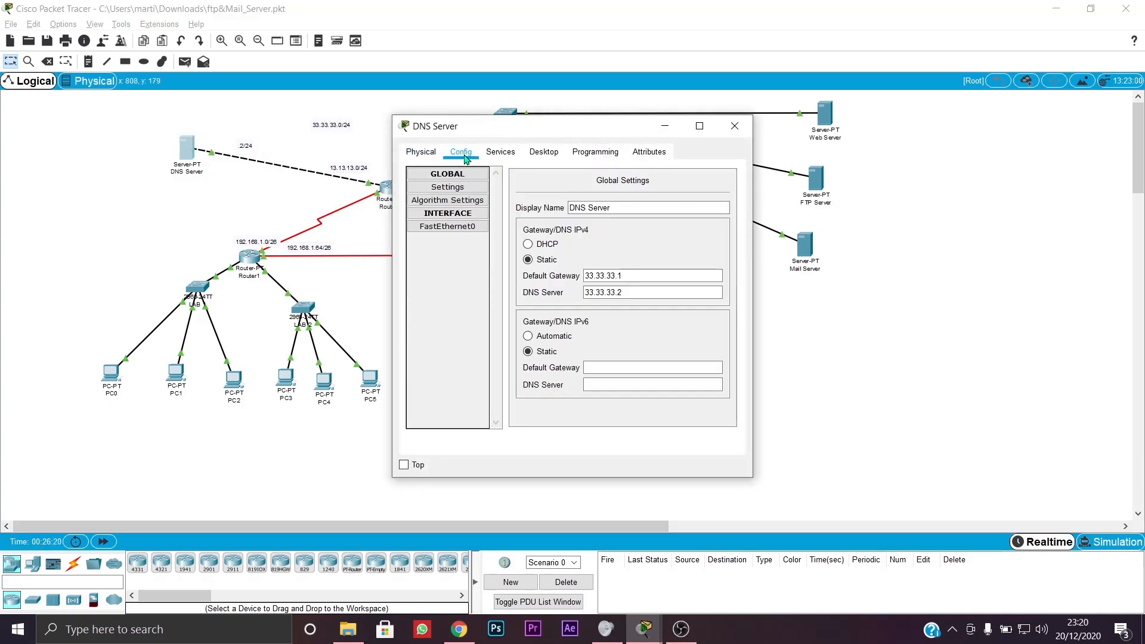
{"action": "left_click", "coordinate": [509, 153]}
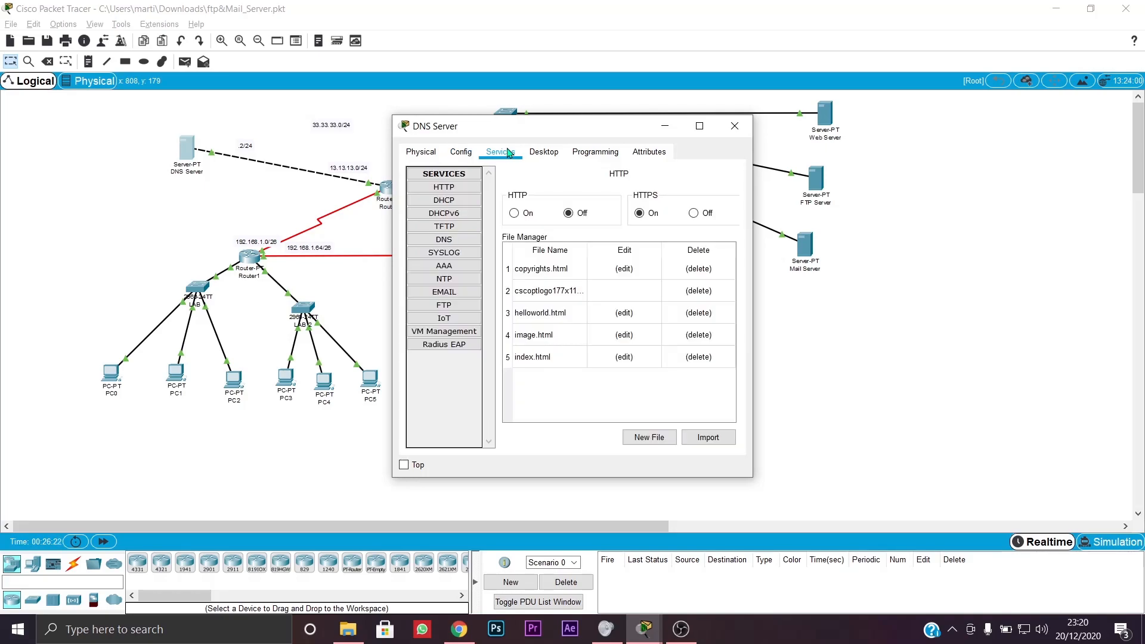
{"action": "left_click", "coordinate": [451, 241]}
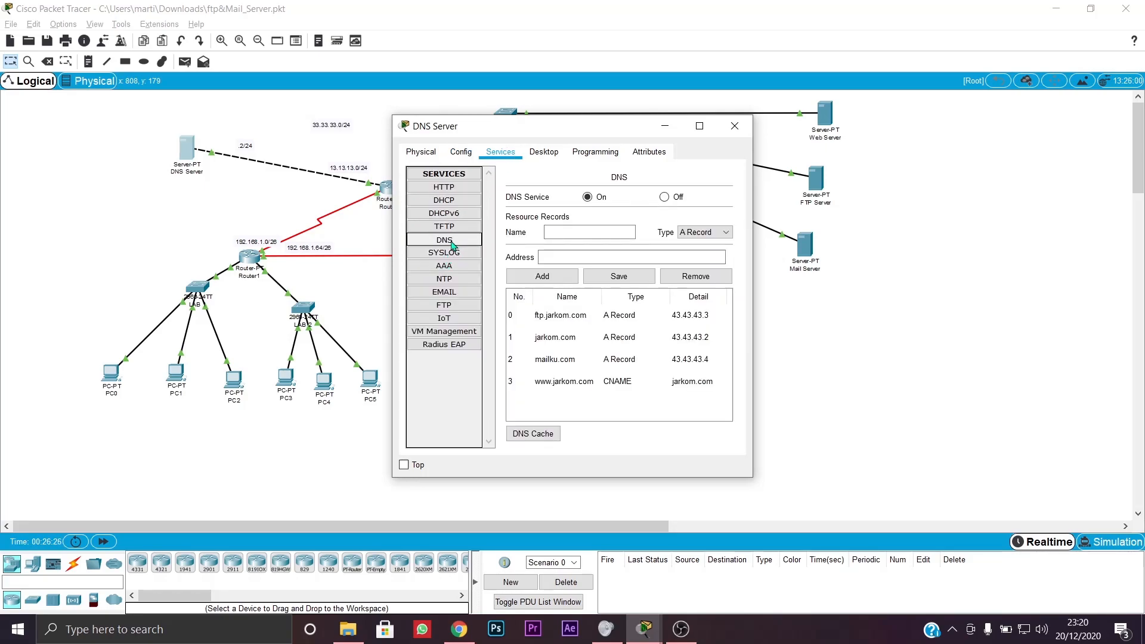
- Remove the mailku.com record from the DNS list
{"action": "left_click", "coordinate": [559, 230]}
{"action": "left_click", "coordinate": [656, 361]}
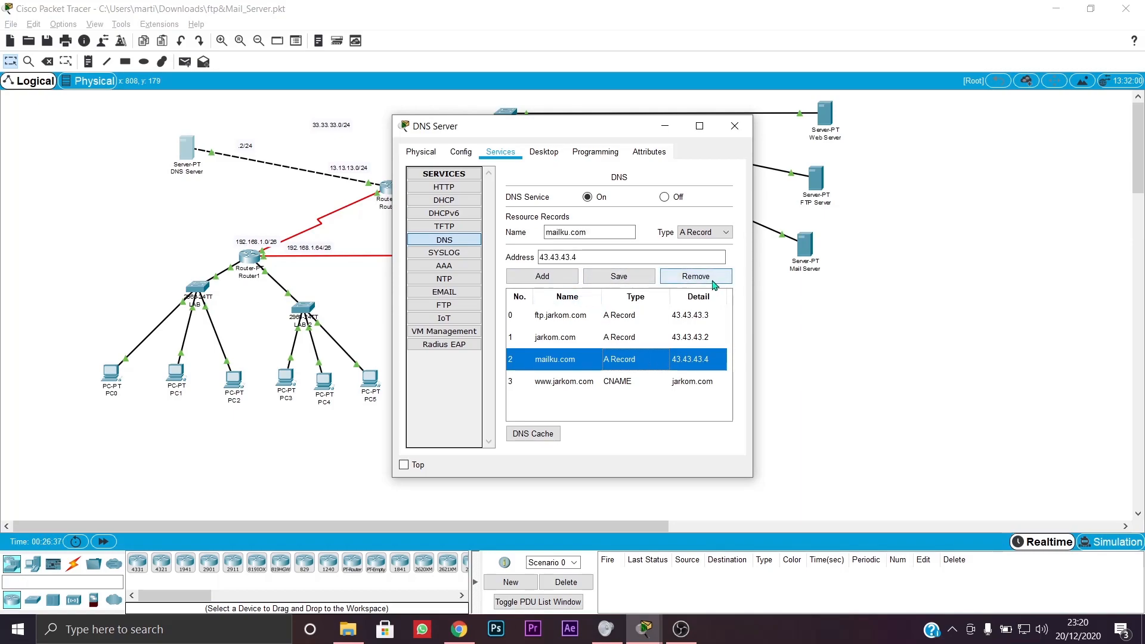
{"action": "left_click", "coordinate": [640, 318]}
{"action": "left_click", "coordinate": [642, 363]}
{"action": "left_click", "coordinate": [643, 322]}
{"action": "left_click", "coordinate": [645, 359]}
{"action": "left_click", "coordinate": [643, 337]}
{"action": "left_click", "coordinate": [638, 359]}
{"action": "left_click", "coordinate": [650, 338]}
{"action": "left_click", "coordinate": [656, 359]}
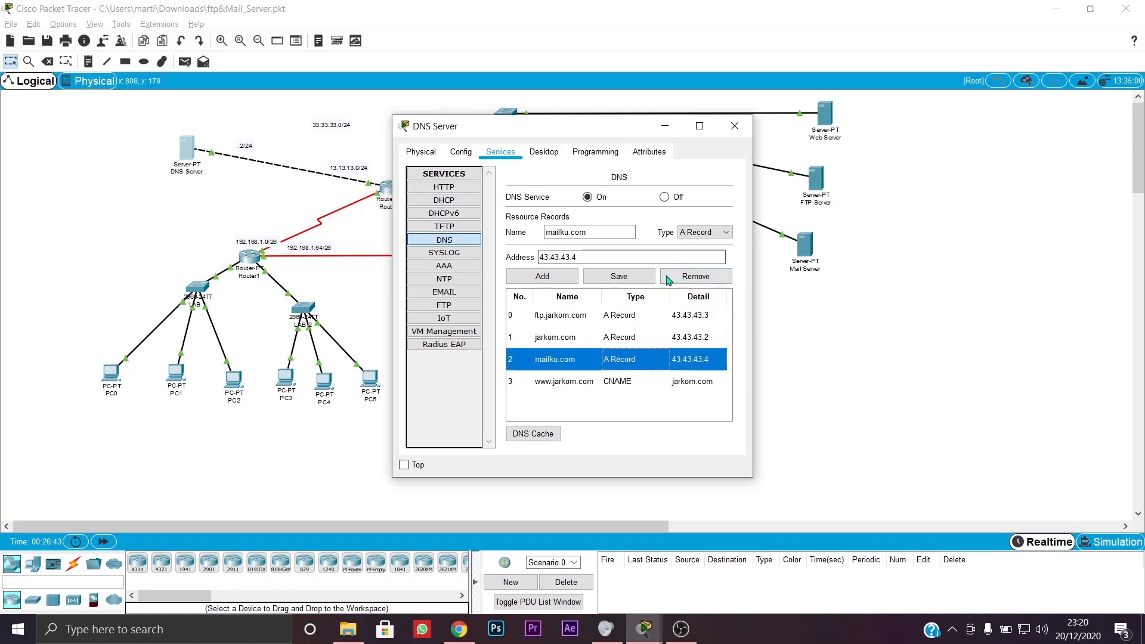
{"action": "left_click", "coordinate": [695, 276]}
- Add an A record mapping lord.com to 43.43.43.4
{"action": "left_click", "coordinate": [593, 233]}
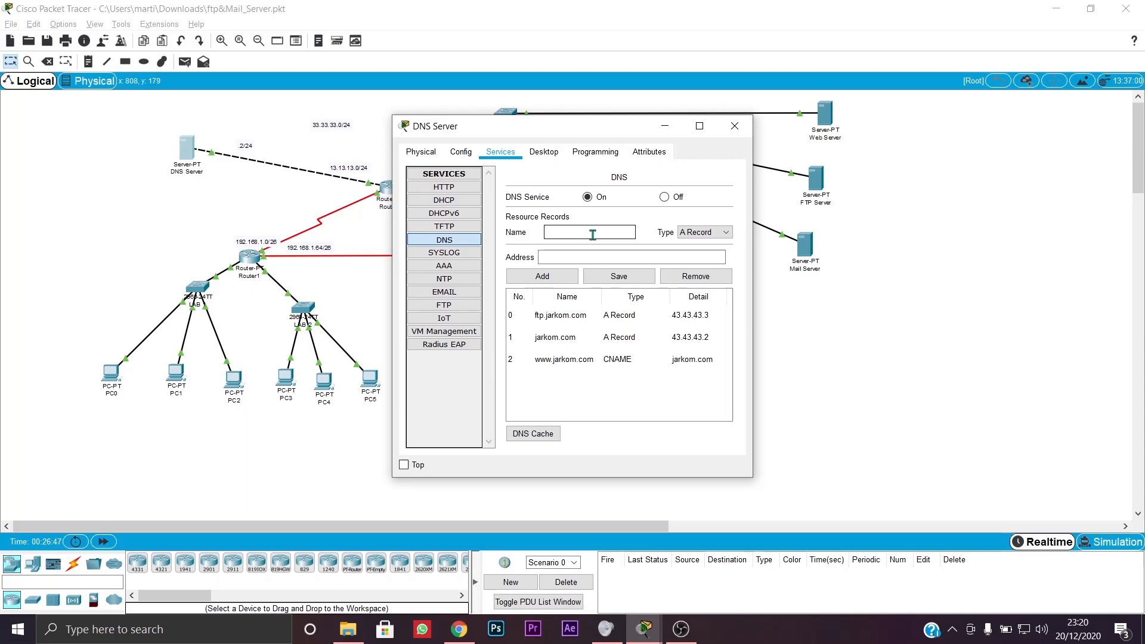
{"action": "type", "text": "lord.com"}
{"action": "left_click", "coordinate": [584, 256]}
{"action": "type", "text": "43.43.43"}
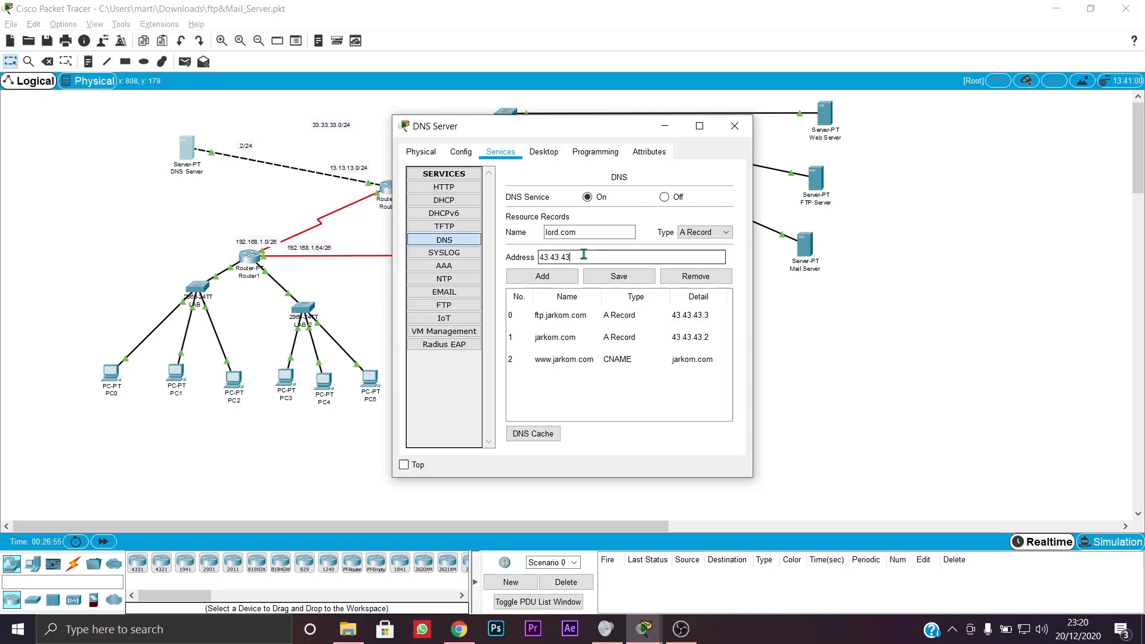
{"action": "type", "text": ".4"}
{"action": "left_click", "coordinate": [544, 278]}
{"action": "left_click", "coordinate": [620, 278]}
{"action": "left_click", "coordinate": [620, 330]}
{"action": "left_click", "coordinate": [638, 424]}
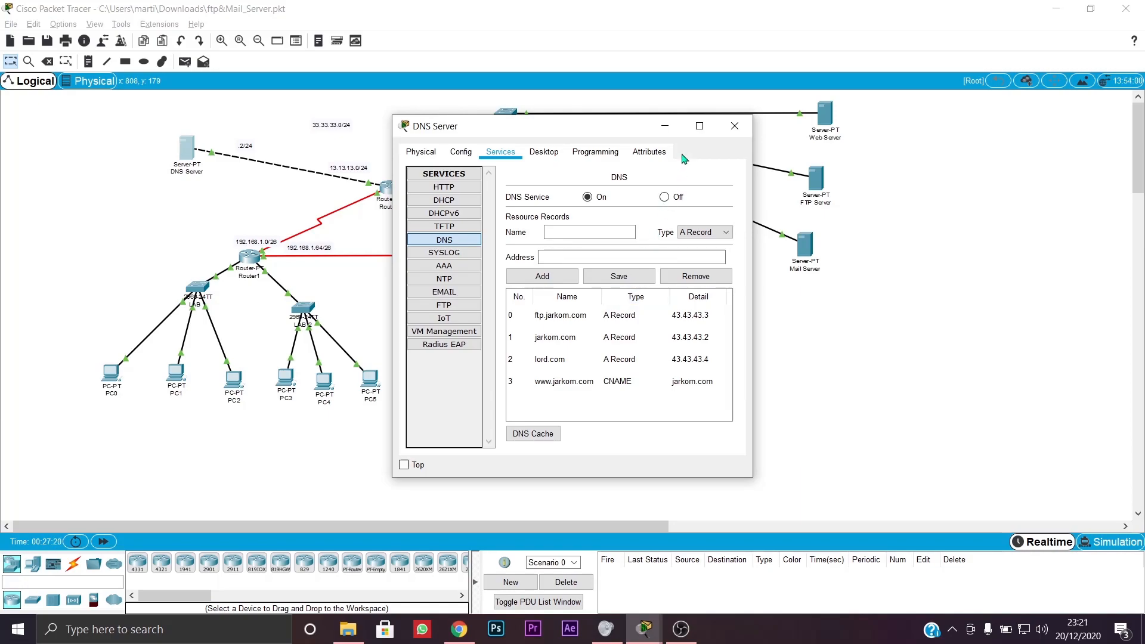
- Close the DNS Server and bring up PC0's Command Prompt
{"action": "left_click", "coordinate": [734, 126]}
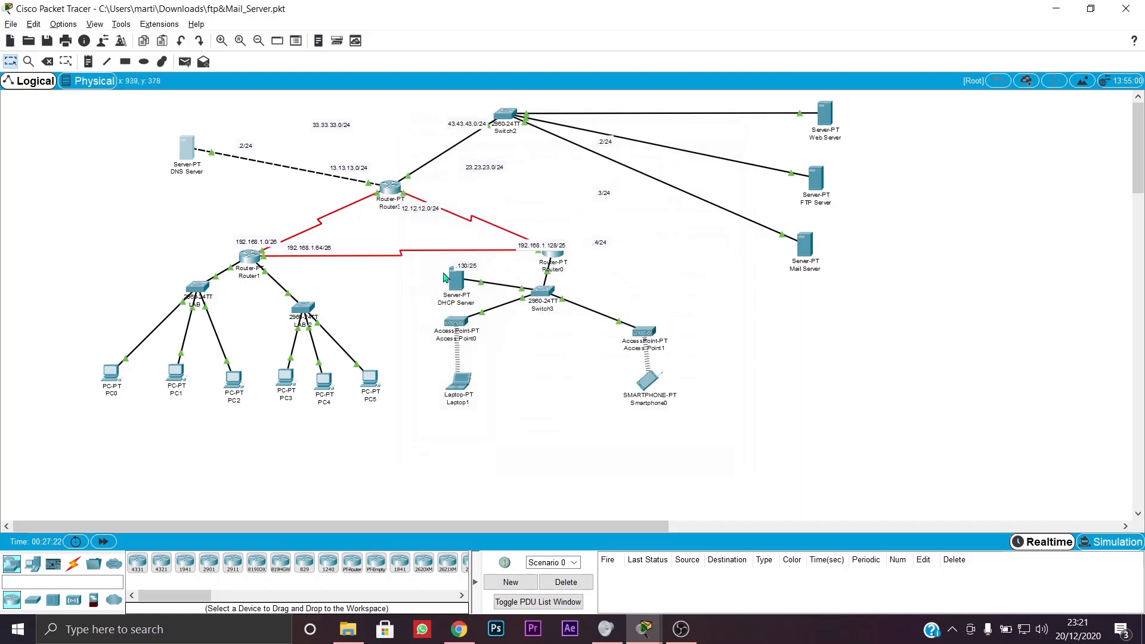
{"action": "left_click", "coordinate": [111, 381]}
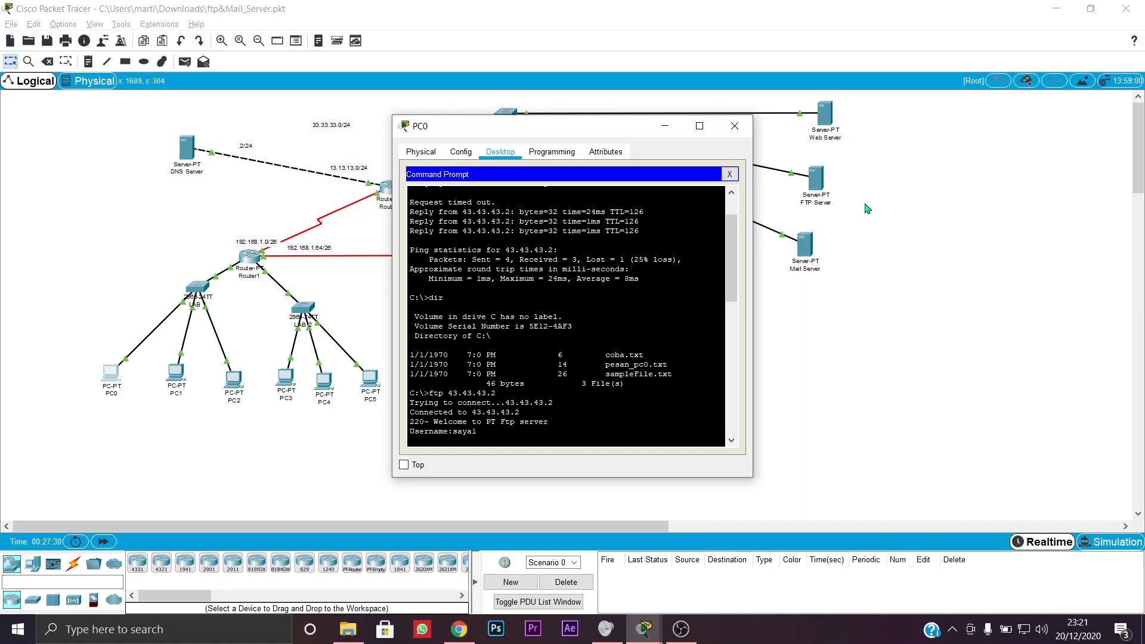
{"action": "left_click", "coordinate": [730, 174]}
{"action": "left_click", "coordinate": [461, 151]}
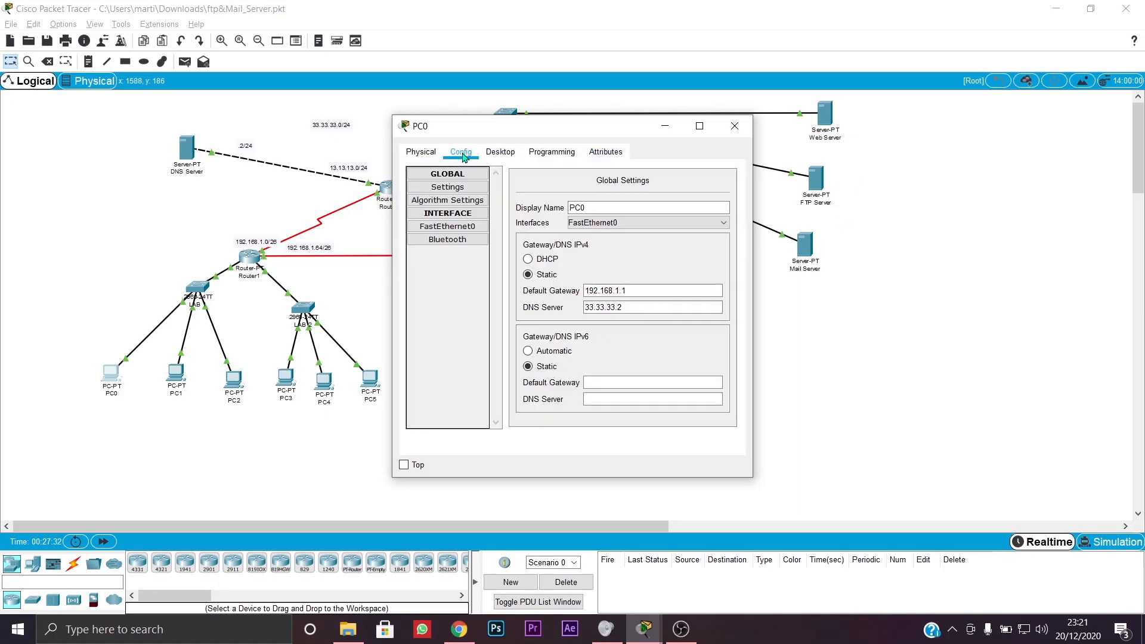
{"action": "left_click", "coordinate": [421, 151]}
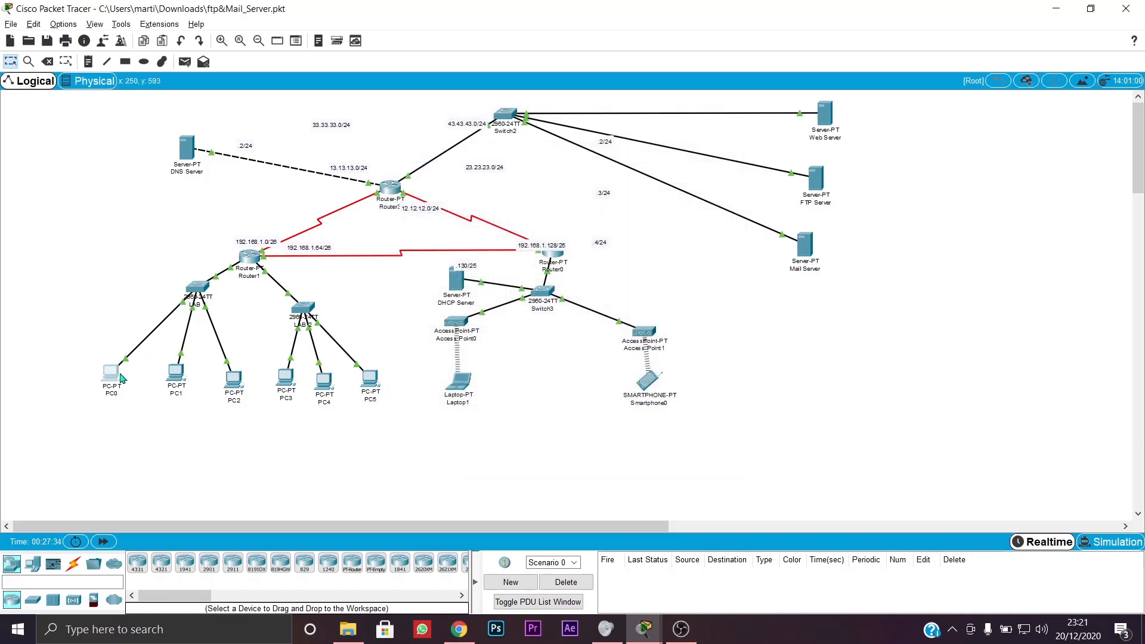
{"action": "left_click", "coordinate": [502, 152]}
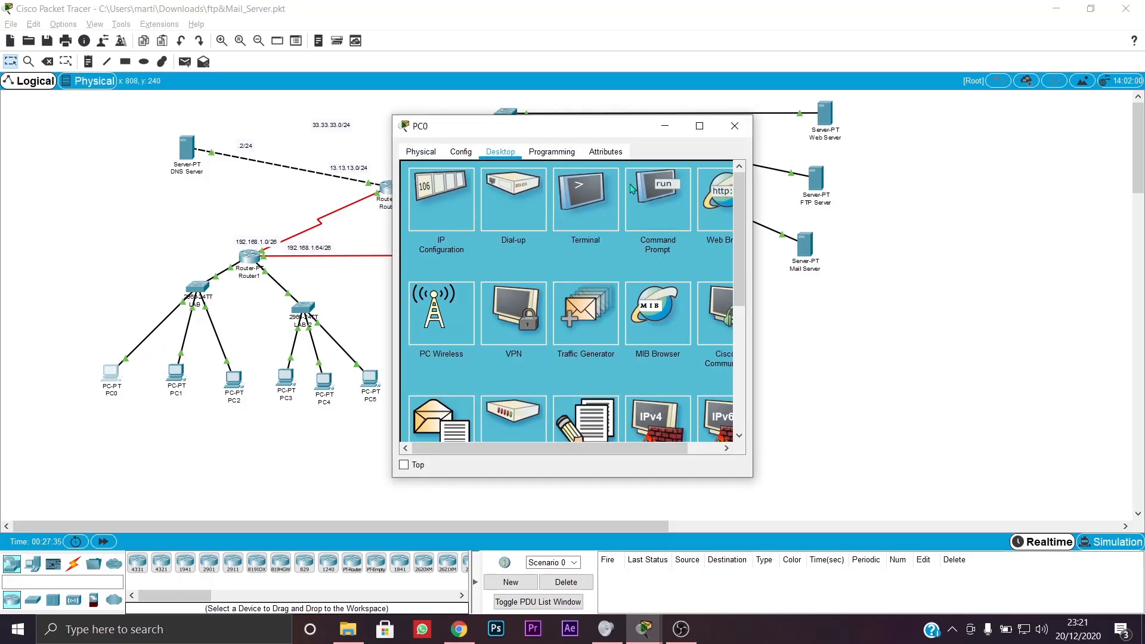
{"action": "left_click", "coordinate": [662, 194]}
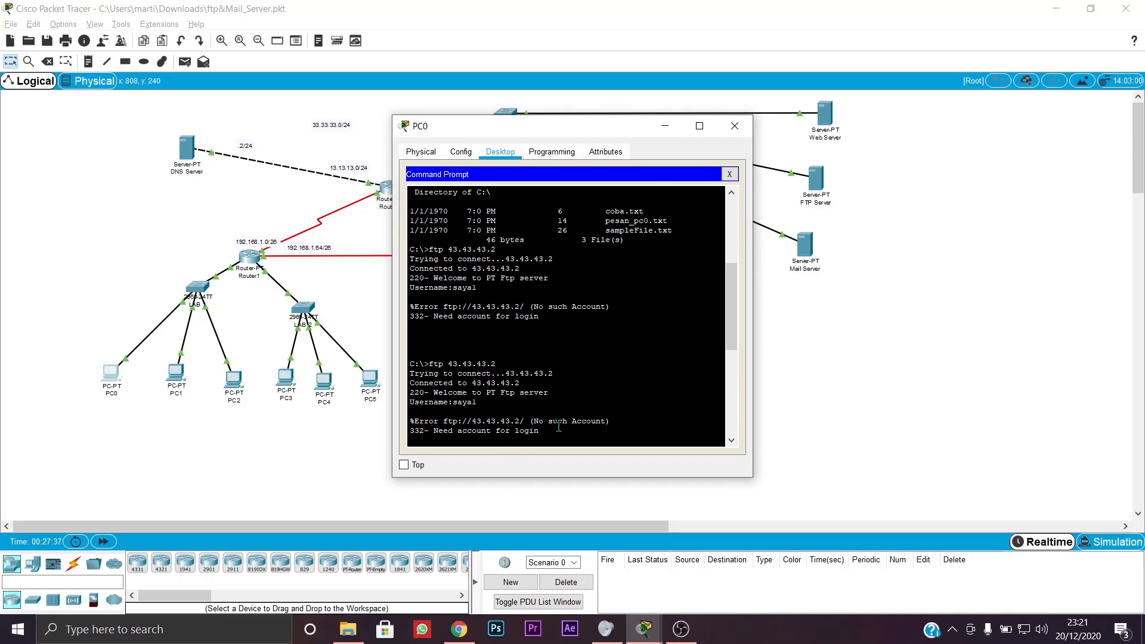
- Run nslookup on PC0, which reports default server 33.33.33.2
{"action": "scroll", "coordinate": [559, 427], "scroll_direction": "down", "scroll_amount": 5}
{"action": "key", "text": "Return"}
{"action": "key", "text": "Return"}
{"action": "key", "text": "Return"}
{"action": "key", "text": "Return"}
{"action": "key", "text": "Return"}
{"action": "key", "text": "Return"}
{"action": "key", "text": "Return"}
{"action": "key", "text": "Return"}
{"action": "key", "text": "Return"}
{"action": "key", "text": "Return"}
{"action": "key", "text": "Return"}
{"action": "key", "text": "Return"}
{"action": "key", "text": "Return"}
{"action": "key", "text": "Return"}
{"action": "key", "text": "Return"}
{"action": "key", "text": "Return"}
{"action": "key", "text": "Return"}
{"action": "key", "text": "Return"}
{"action": "key", "text": "Return"}
{"action": "key", "text": "Return"}
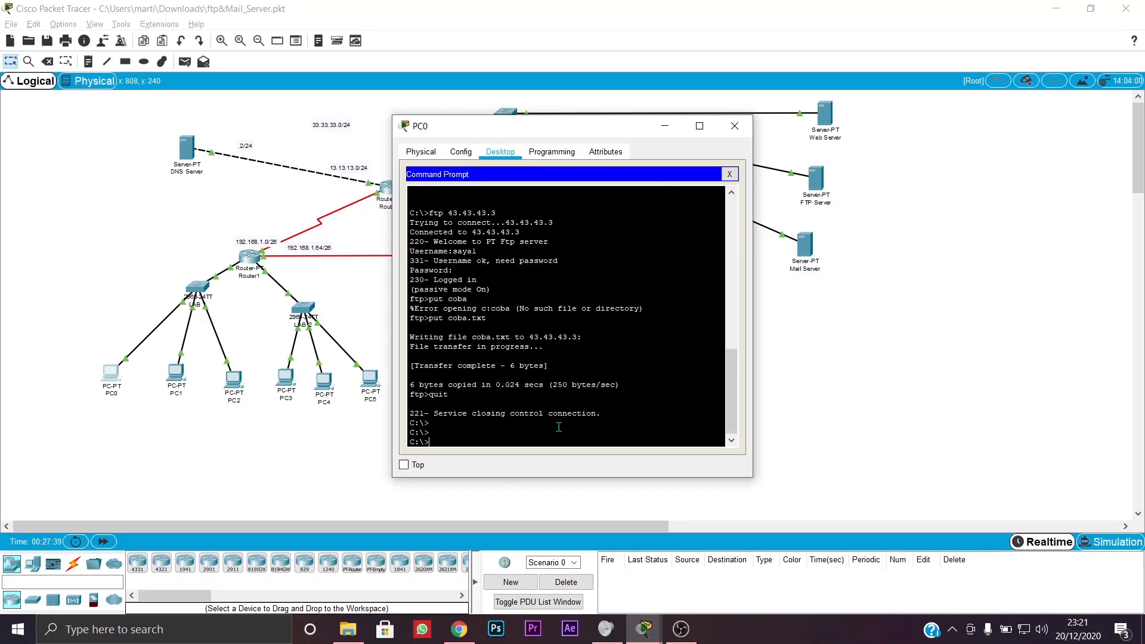
{"action": "key", "text": "Return"}
{"action": "key", "text": "Return"}
{"action": "key", "text": "Return"}
{"action": "key", "text": "Return"}
{"action": "key", "text": "Return"}
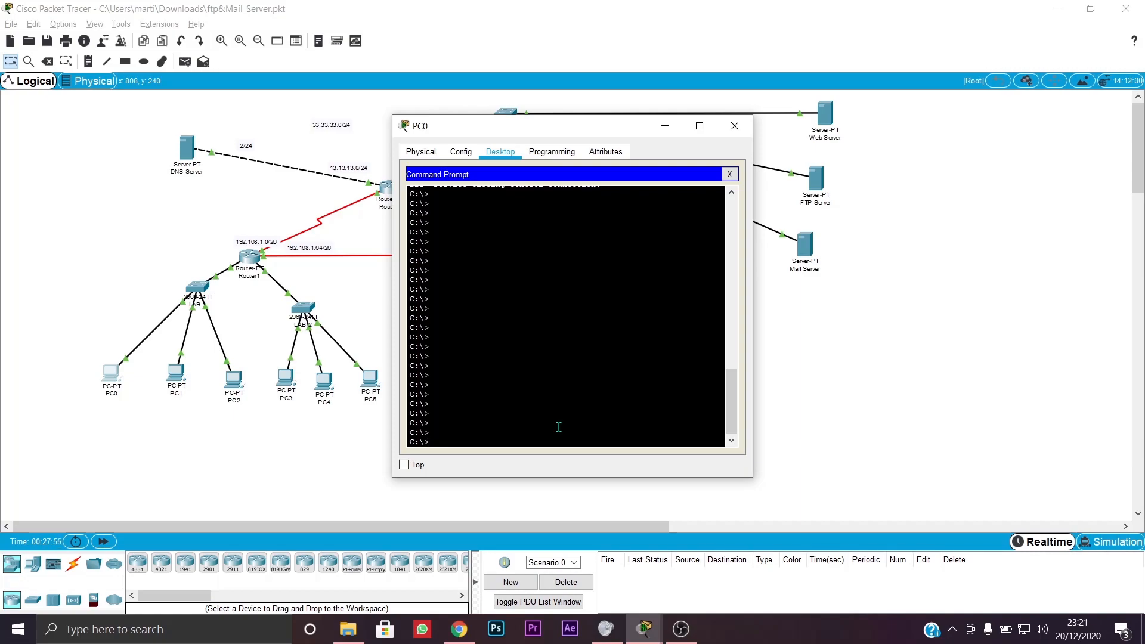
{"action": "type", "text": "nslookup"}
{"action": "key", "text": "Return"}
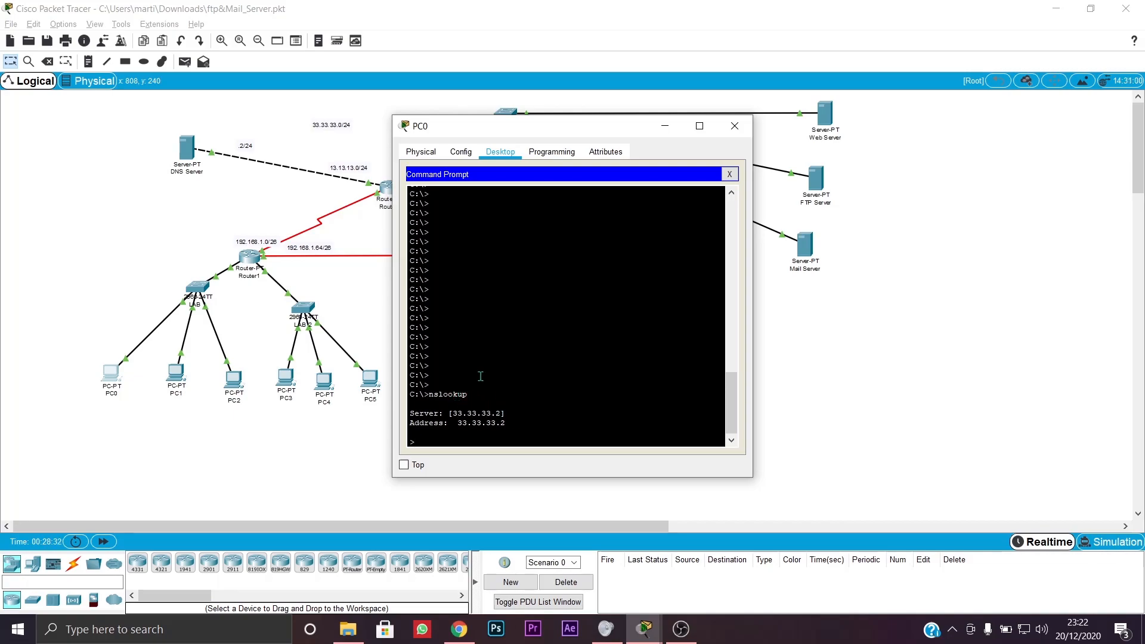
- Back in PC0's Command Prompt, query lord.com with nslookup
{"action": "left_click", "coordinate": [461, 151]}
{"action": "left_click", "coordinate": [552, 151]}
{"action": "left_click", "coordinate": [459, 152]}
{"action": "left_click", "coordinate": [500, 152]}
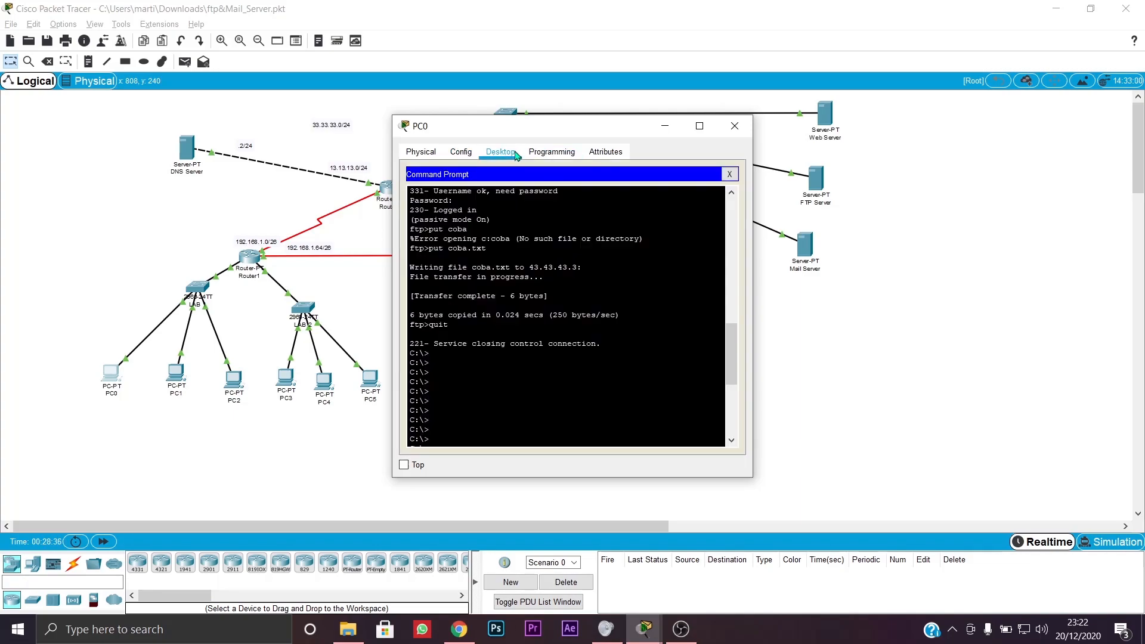
{"action": "scroll", "coordinate": [471, 433], "scroll_direction": "down", "scroll_amount": 7}
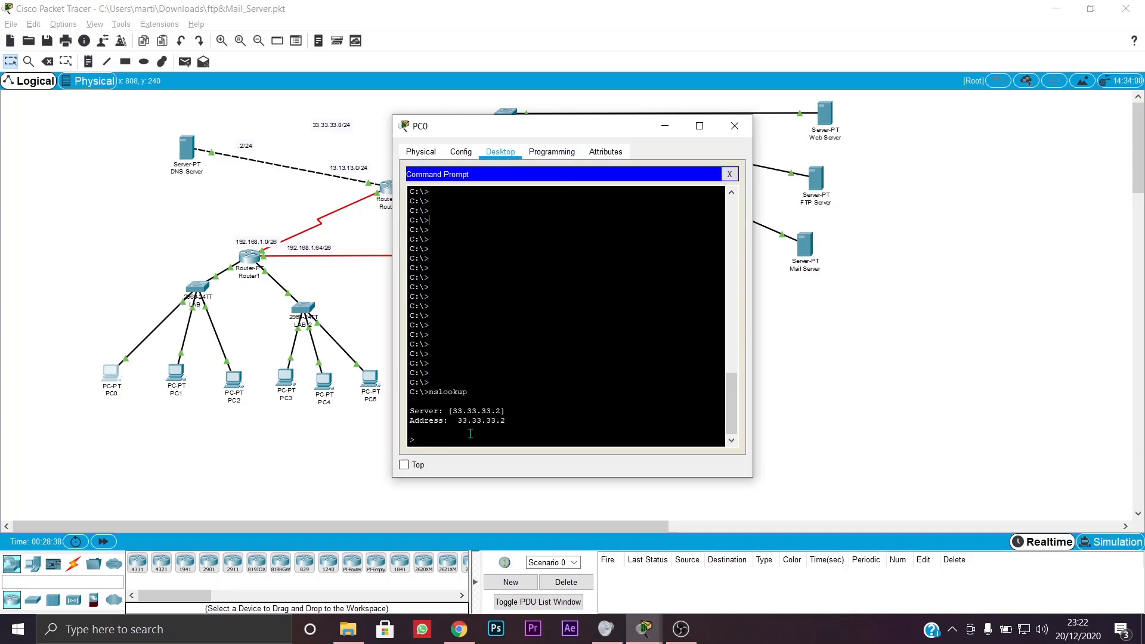
{"action": "key", "text": "Return"}
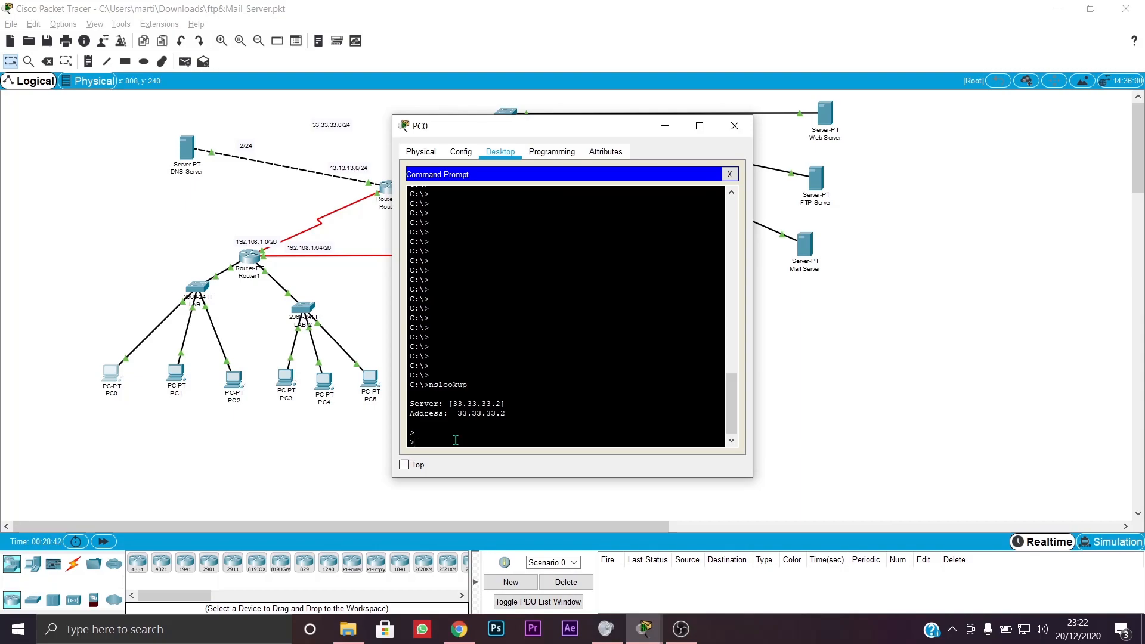
{"action": "type", "text": "nslookup lord.com"}
{"action": "key", "text": "Return"}
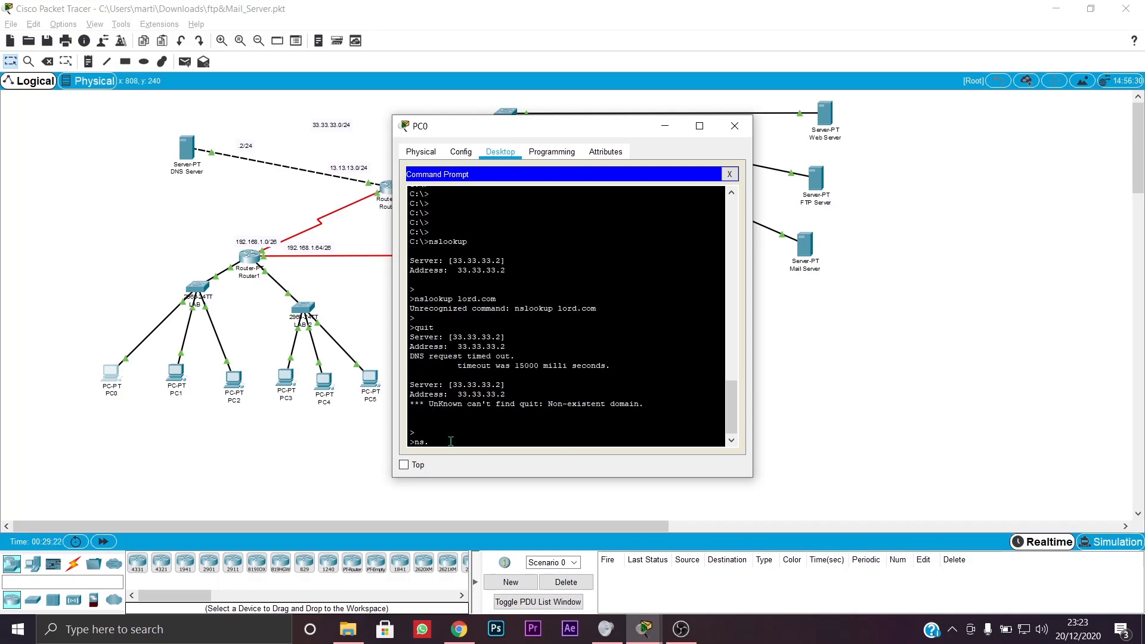
- Query 43.43.43.4, which times out, then close PC0's window
{"action": "type", "text": "lookup 43.43.43.4"}
{"action": "scroll", "coordinate": [635, 357], "scroll_direction": "down", "scroll_amount": 1}
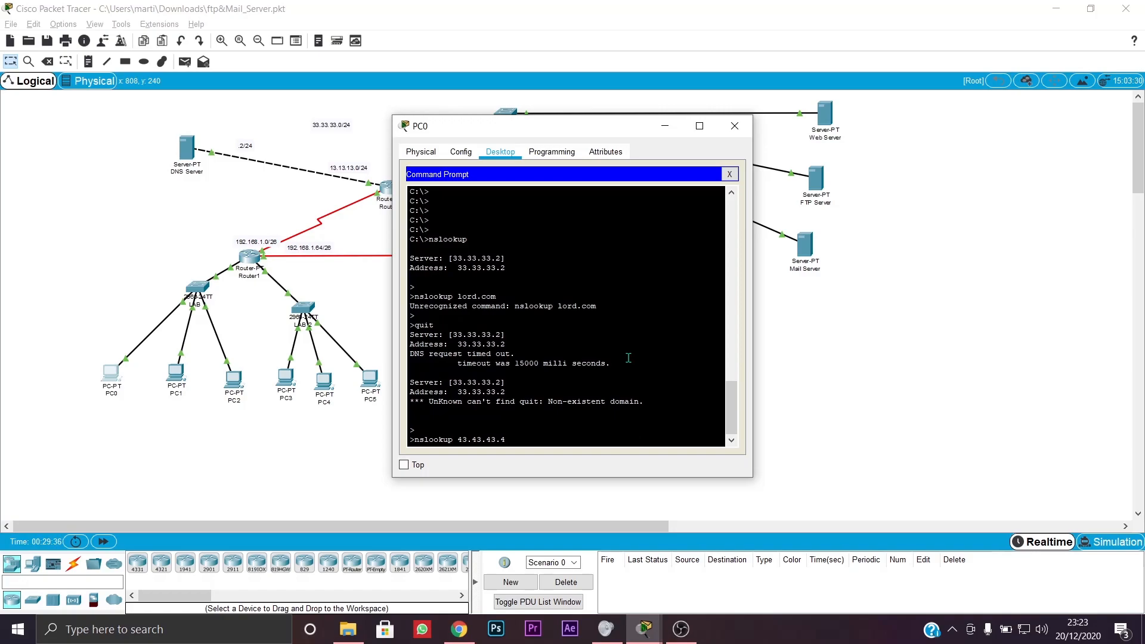
{"action": "scroll", "coordinate": [634, 404], "scroll_direction": "up", "scroll_amount": 4}
{"action": "scroll", "coordinate": [634, 404], "scroll_direction": "down", "scroll_amount": 4}
{"action": "scroll", "coordinate": [635, 404], "scroll_direction": "up", "scroll_amount": 4}
{"action": "scroll", "coordinate": [634, 404], "scroll_direction": "down", "scroll_amount": 4}
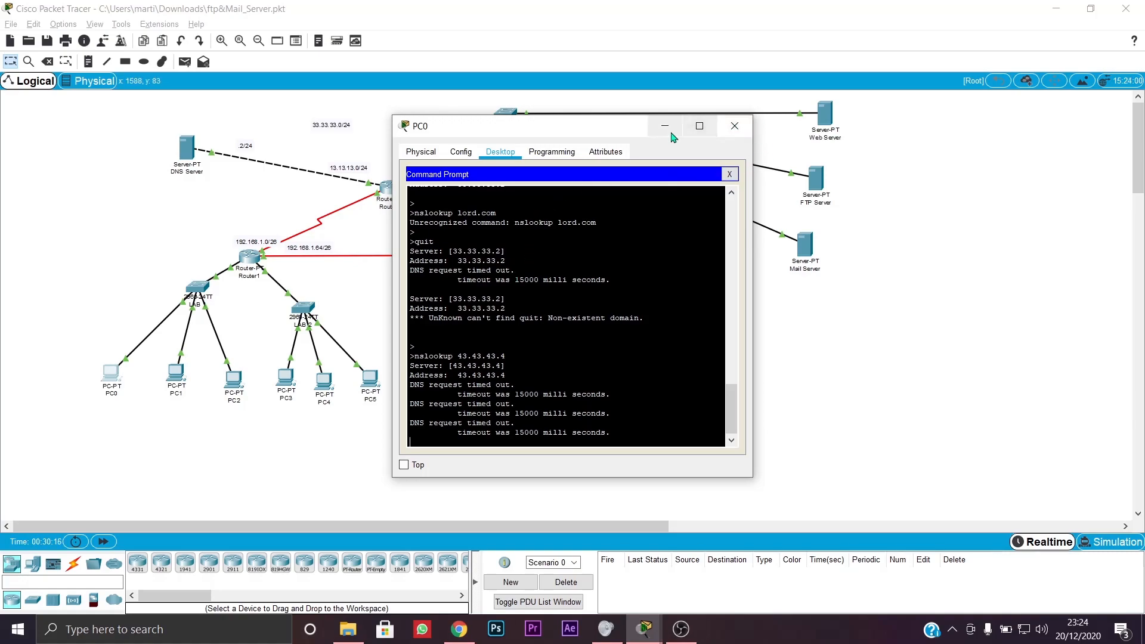
{"action": "left_click", "coordinate": [735, 125]}
- Run nslookup lord.com on Laptop1, getting 43.43.43.4 via 33.33.33.2, then close Laptop1
{"action": "left_click", "coordinate": [457, 381]}
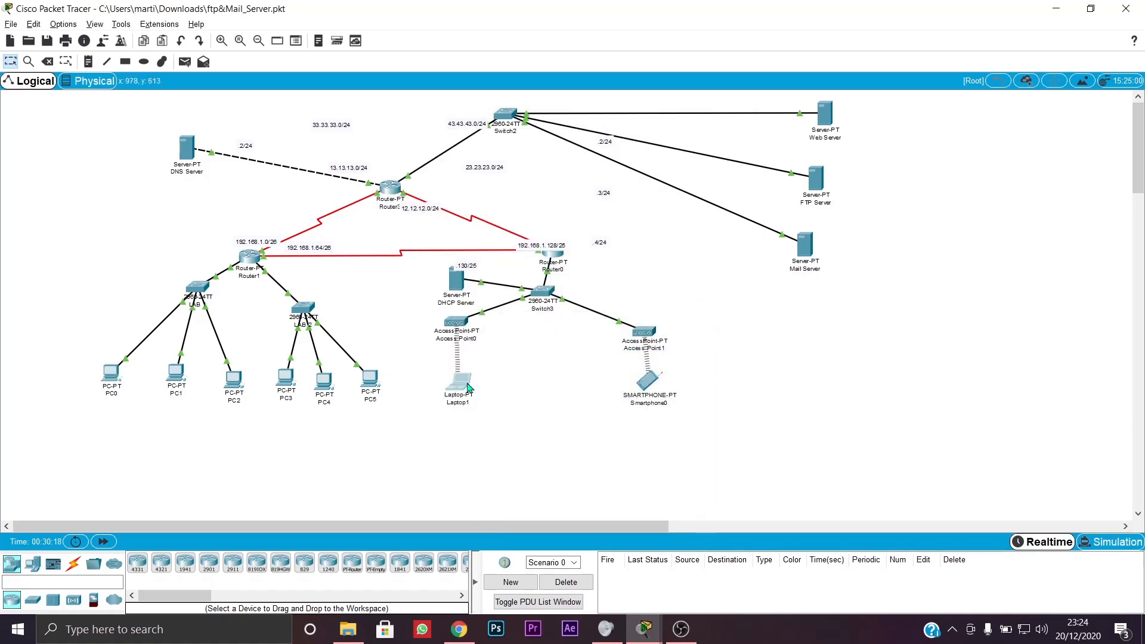
{"action": "scroll", "coordinate": [711, 397], "scroll_direction": "down", "scroll_amount": 10}
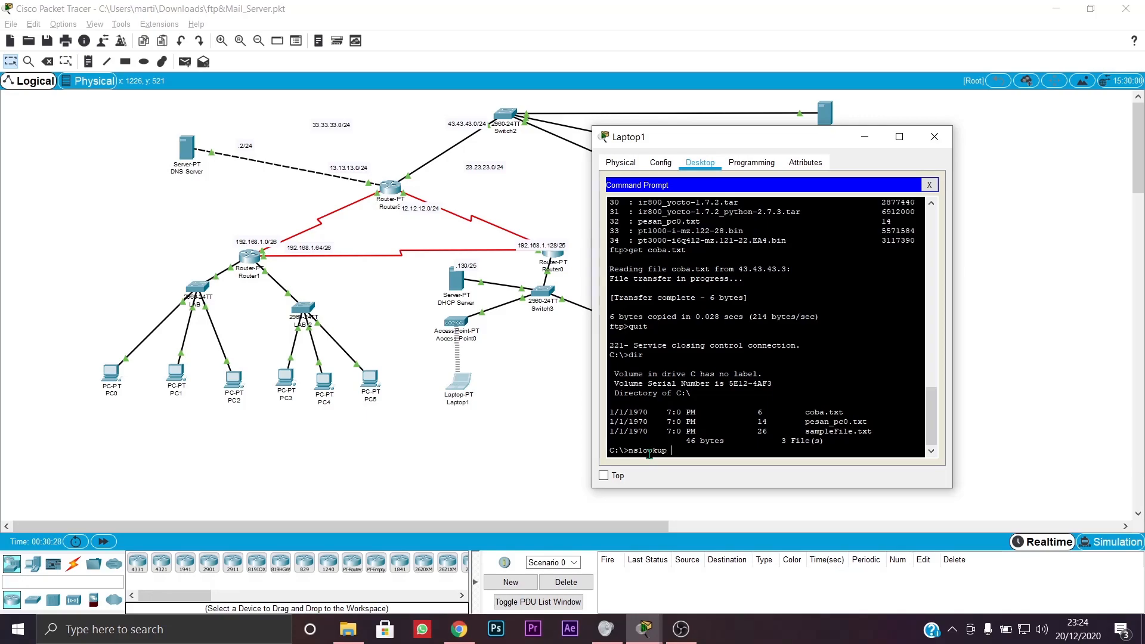
{"action": "type", "text": "om"}
{"action": "key", "text": "Return"}
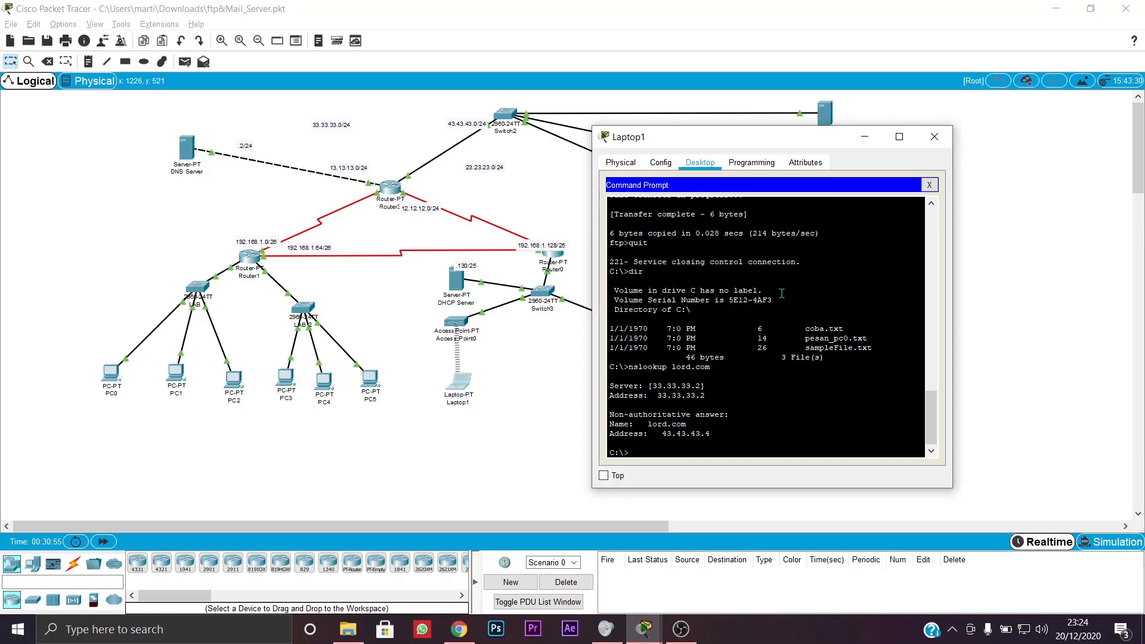
{"action": "left_click", "coordinate": [934, 138]}
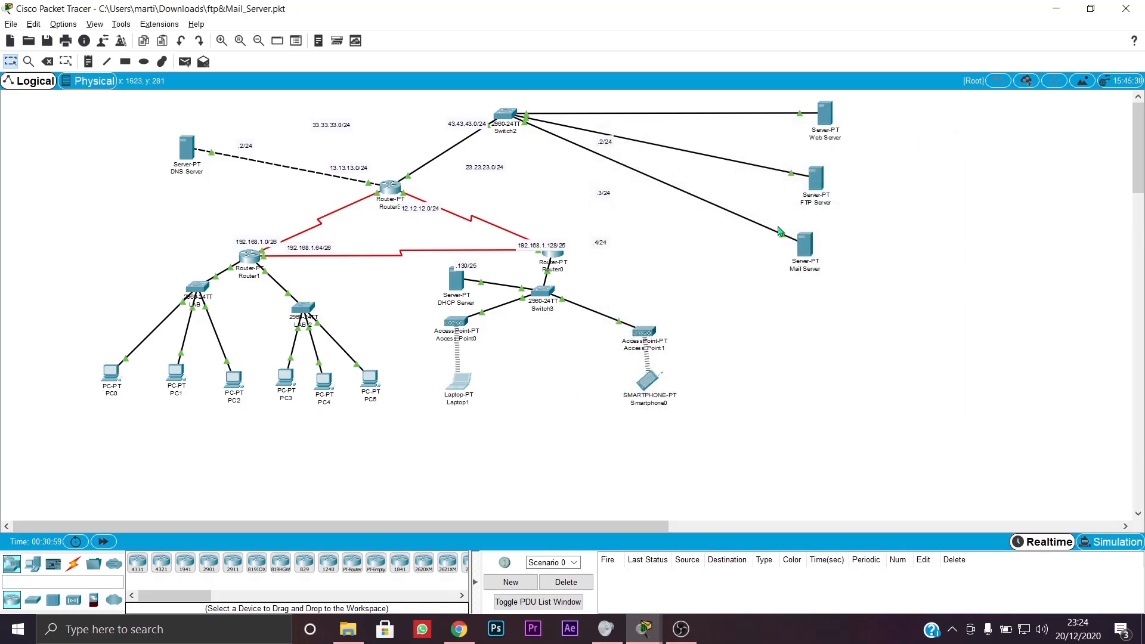
- Open the Mail Server's EMAIL service settings
{"action": "left_click", "coordinate": [805, 249]}
{"action": "left_click", "coordinate": [470, 153]}
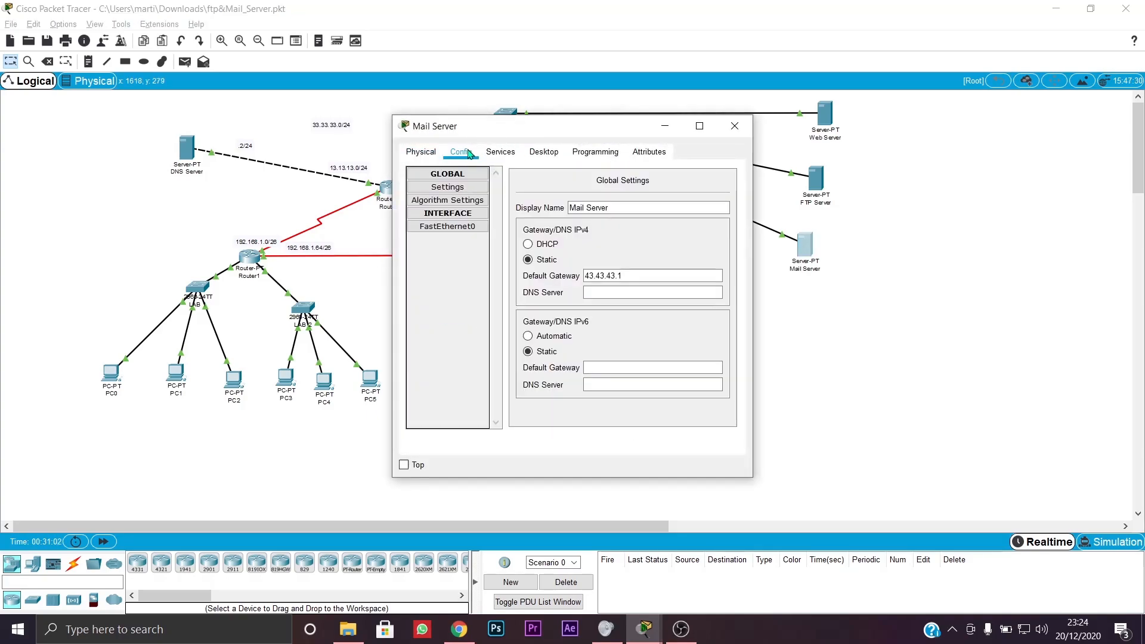
{"action": "left_click", "coordinate": [500, 153]}
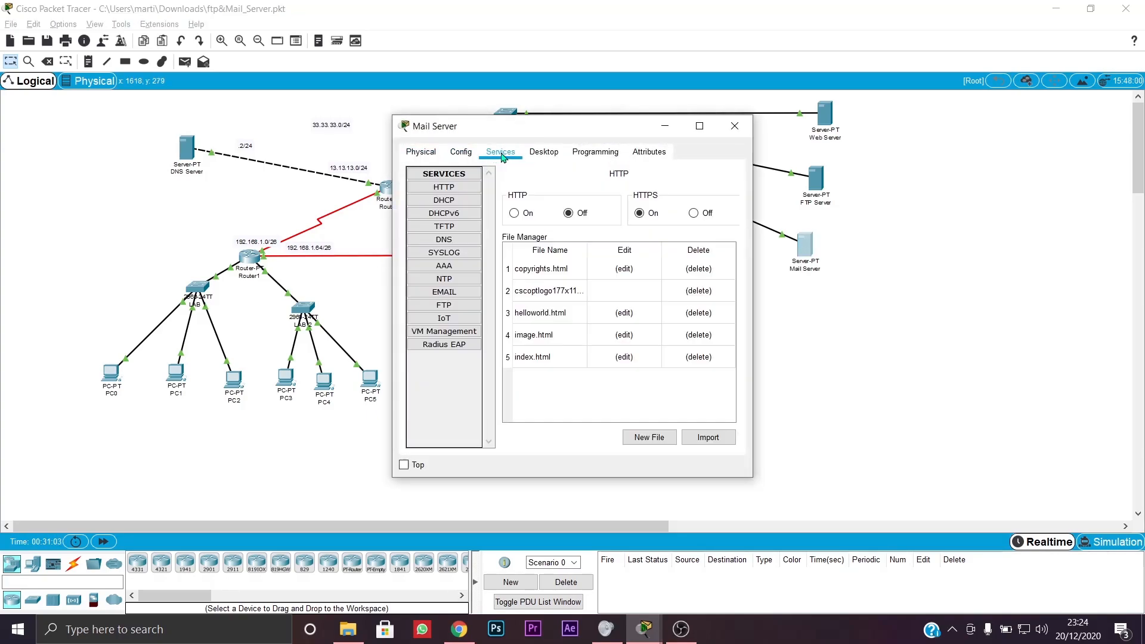
{"action": "left_click", "coordinate": [445, 292]}
- Delete the user1 and user2 mail accounts
{"action": "left_click", "coordinate": [573, 296]}
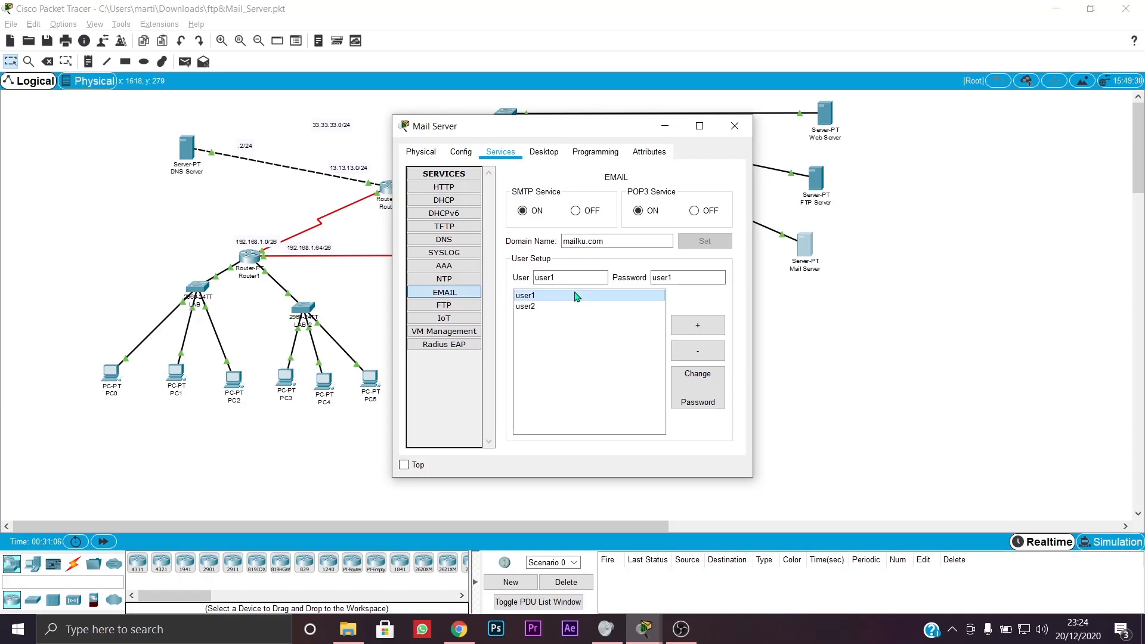
{"action": "left_click", "coordinate": [561, 307]}
{"action": "left_click", "coordinate": [562, 297]}
{"action": "left_click", "coordinate": [560, 307]}
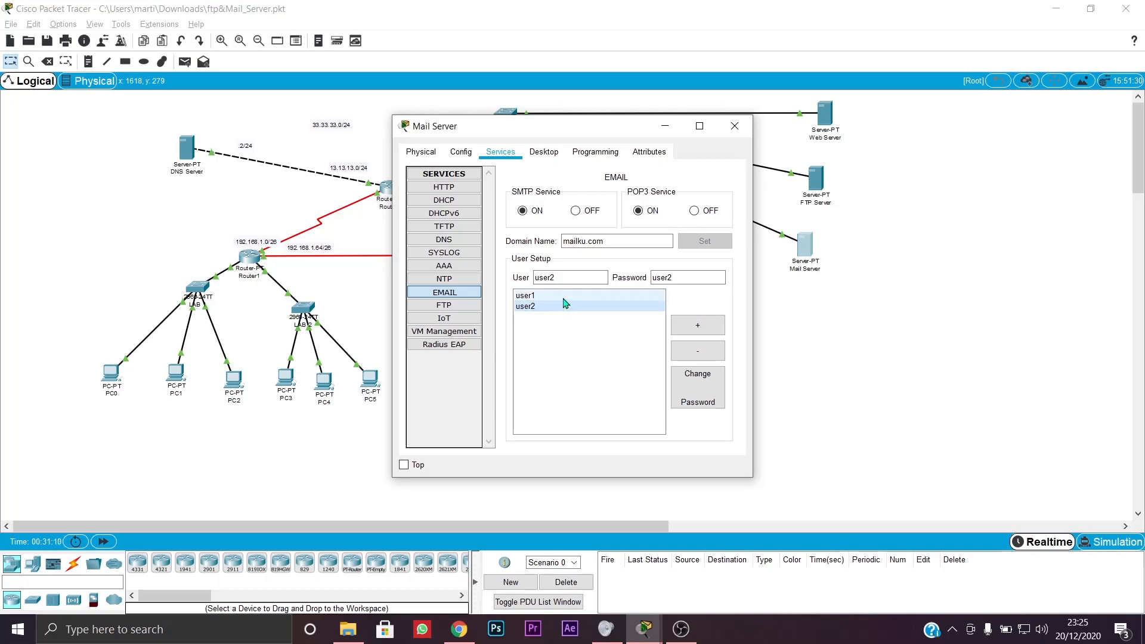
{"action": "left_click", "coordinate": [565, 296]}
{"action": "left_click", "coordinate": [699, 356]}
{"action": "left_click", "coordinate": [700, 356]}
- Clear the leftover User and Password fields and select the mailku.com domain name
{"action": "left_click", "coordinate": [577, 279]}
{"action": "double_click", "coordinate": [577, 279]}
{"action": "key", "text": "BackSpace"}
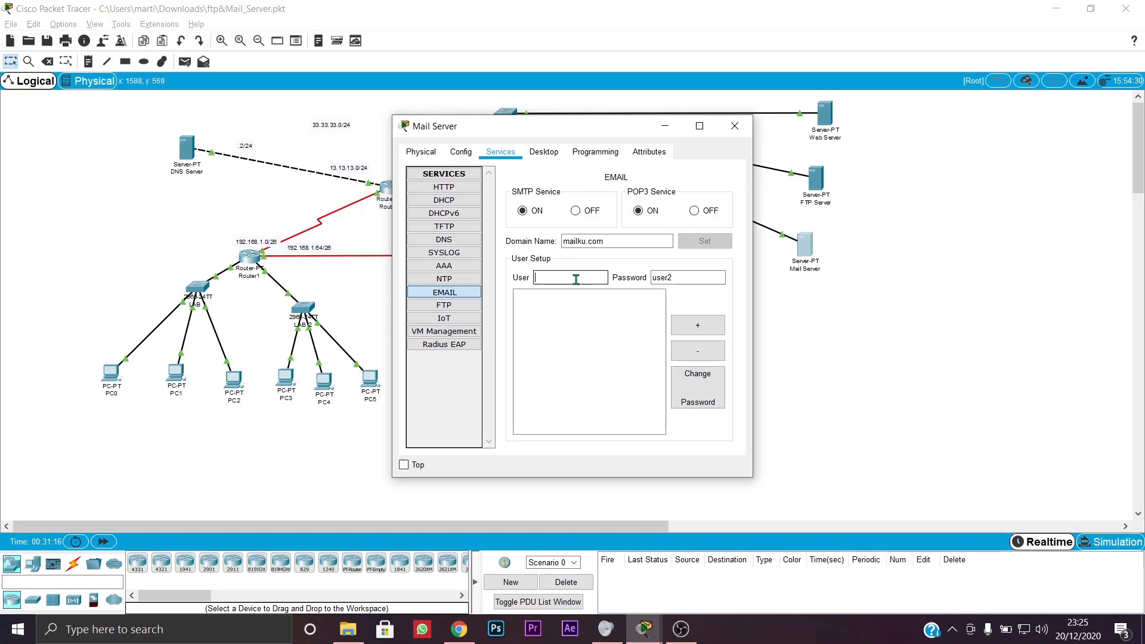
{"action": "double_click", "coordinate": [705, 282]}
{"action": "key", "text": "BackSpace"}
{"action": "left_click", "coordinate": [661, 245]}
{"action": "key", "text": "shift+Left"}
{"action": "key", "text": "shift+Left"}
{"action": "key", "text": "shift+Left"}
{"action": "key", "text": "shift+Left"}
{"action": "key", "text": "shift+Left"}
{"action": "key", "text": "shift+Left"}
{"action": "key", "text": "shift+Left"}
{"action": "key", "text": "shift+Left"}
{"action": "key", "text": "shift+Left"}
{"action": "key", "text": "shift+Left"}
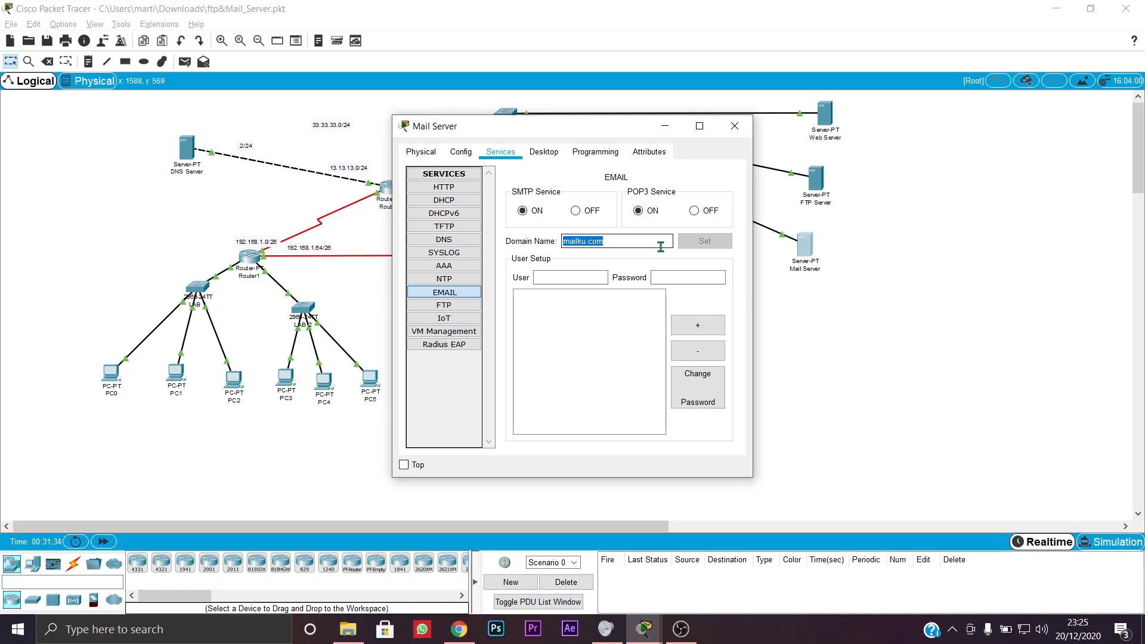
- Change the mail domain name to lord.com
{"action": "type", "text": "lord.cop"}
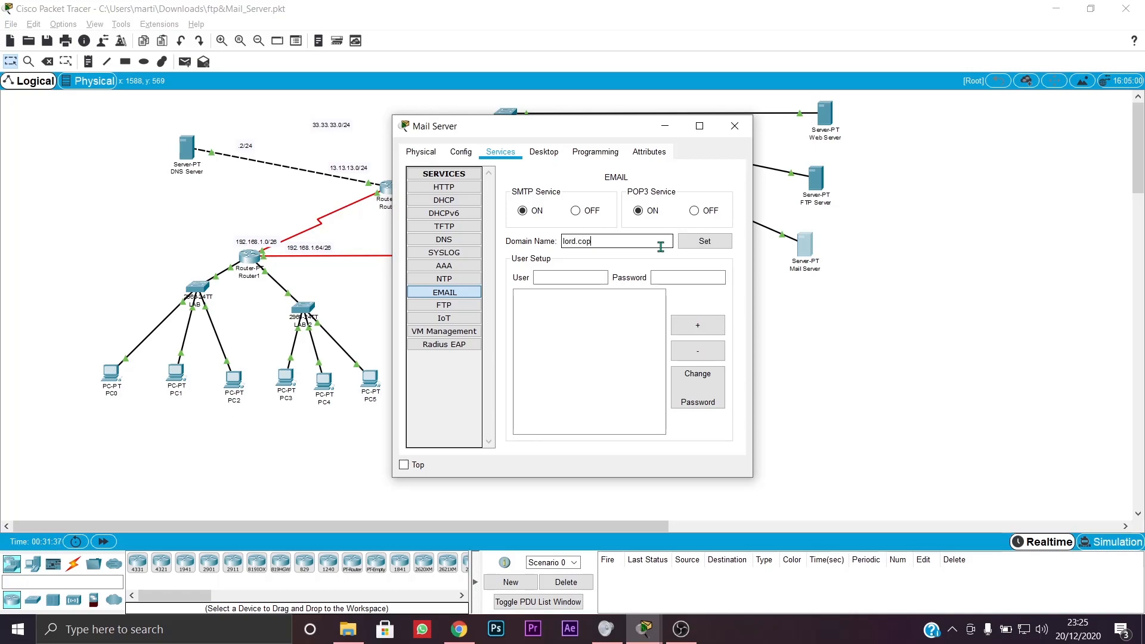
{"action": "key", "text": "BackSpace"}
{"action": "type", "text": "m"}
- Add mail users saya1 and saya2, each with its own password
{"action": "left_click", "coordinate": [569, 278]}
{"action": "type", "text": "saya1"}
{"action": "left_click", "coordinate": [700, 275]}
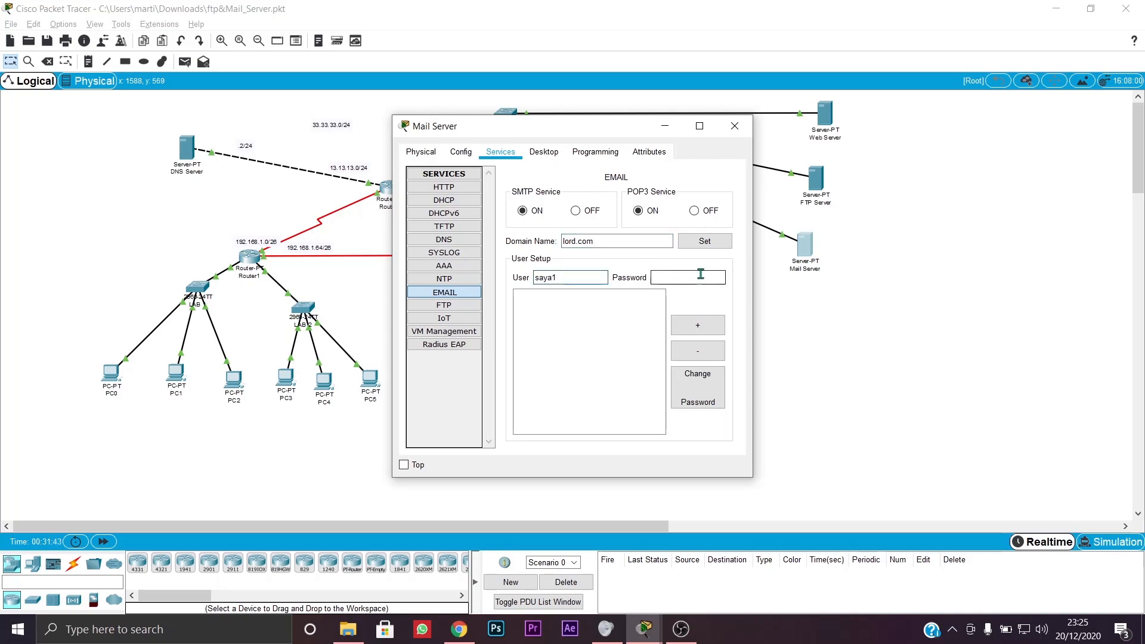
{"action": "type", "text": "saya1"}
{"action": "left_click", "coordinate": [691, 325]}
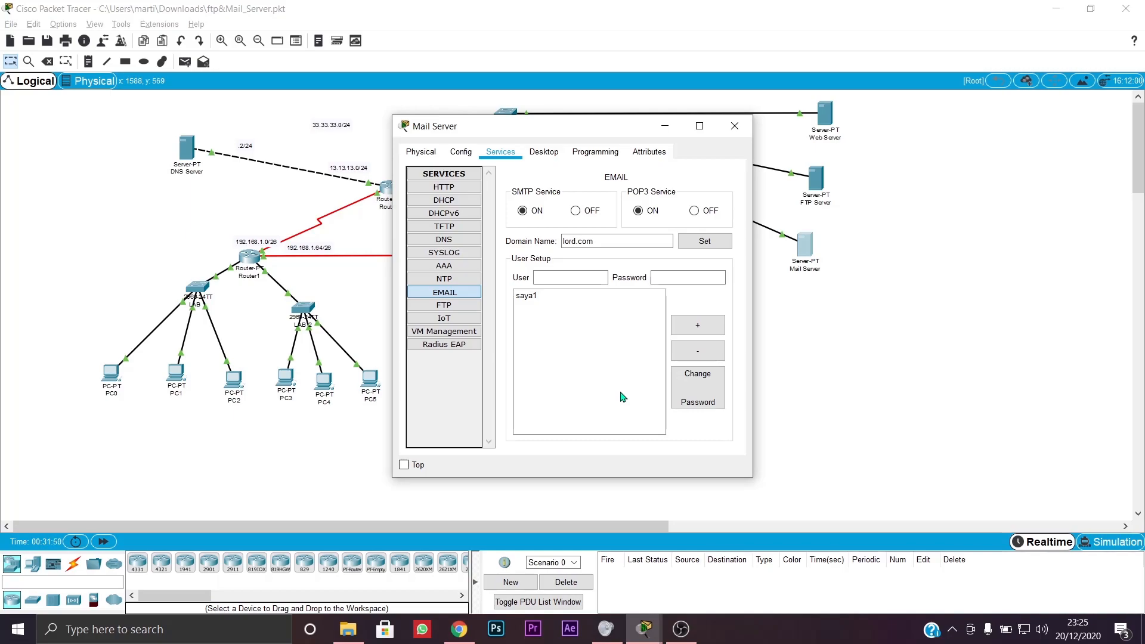
{"action": "left_click", "coordinate": [569, 278]}
{"action": "type", "text": "saya2"}
{"action": "left_click", "coordinate": [694, 277]}
{"action": "type", "text": "saya2"}
{"action": "left_click", "coordinate": [696, 326]}
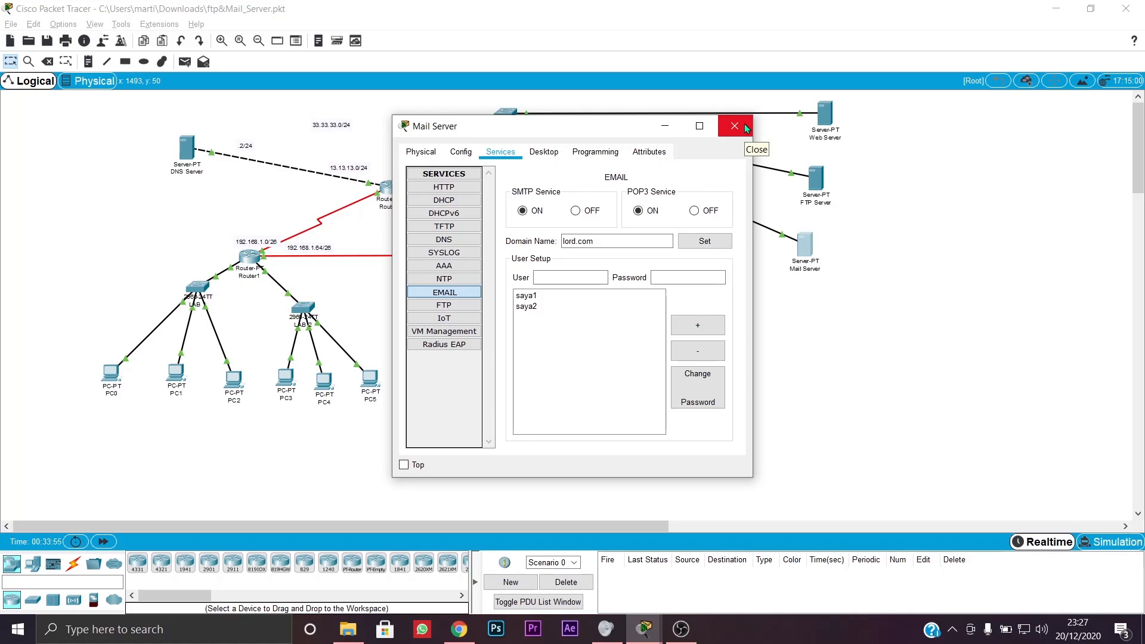
- Close the Mail Server window and go to PC0's Desktop, closing its Command Prompt
{"action": "left_click", "coordinate": [745, 124]}
{"action": "left_click", "coordinate": [111, 375]}
{"action": "left_click", "coordinate": [561, 152]}
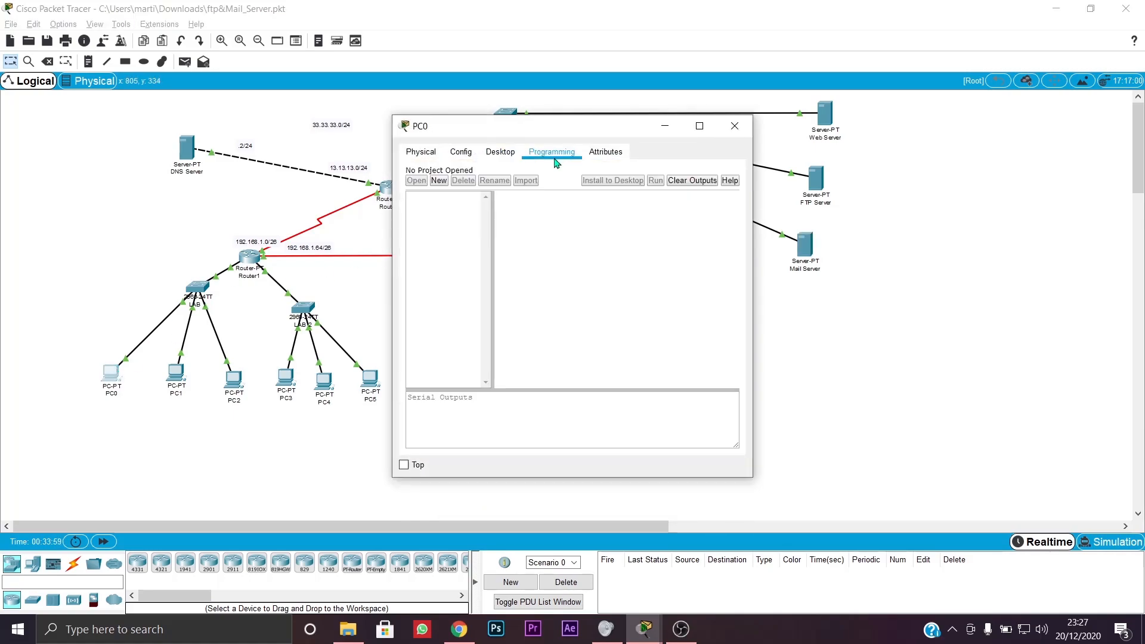
{"action": "left_click", "coordinate": [470, 152]}
{"action": "left_click", "coordinate": [498, 153]}
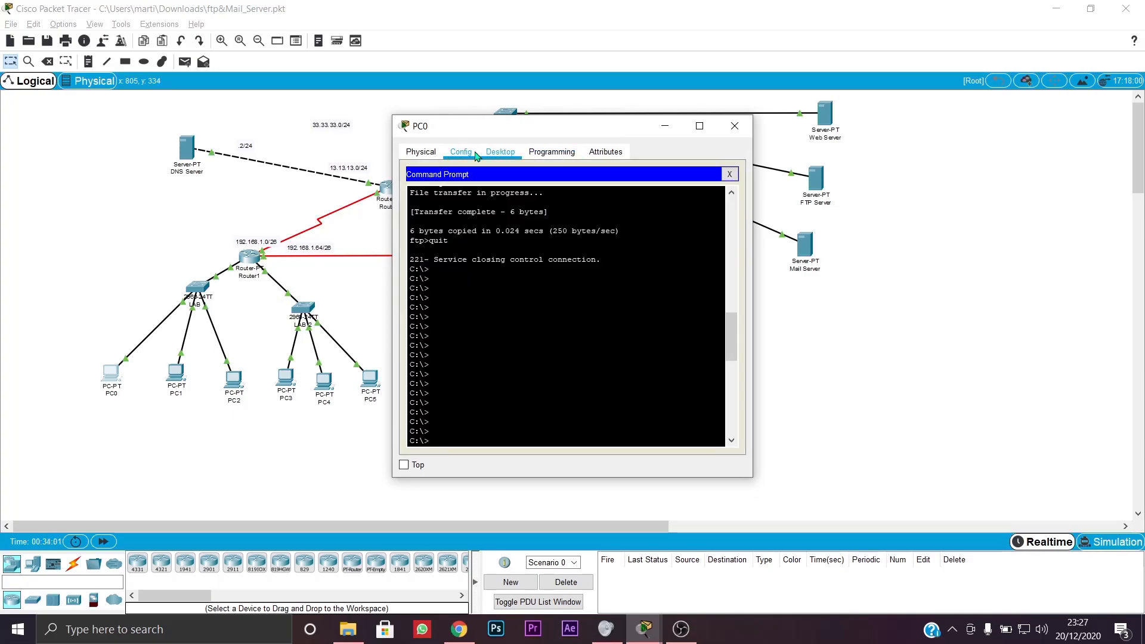
{"action": "left_click", "coordinate": [729, 173]}
- Open PC0's Email client and read the received 'RE: tes' message
{"action": "scroll", "coordinate": [443, 336], "scroll_direction": "down", "scroll_amount": 4}
{"action": "left_click", "coordinate": [429, 250]}
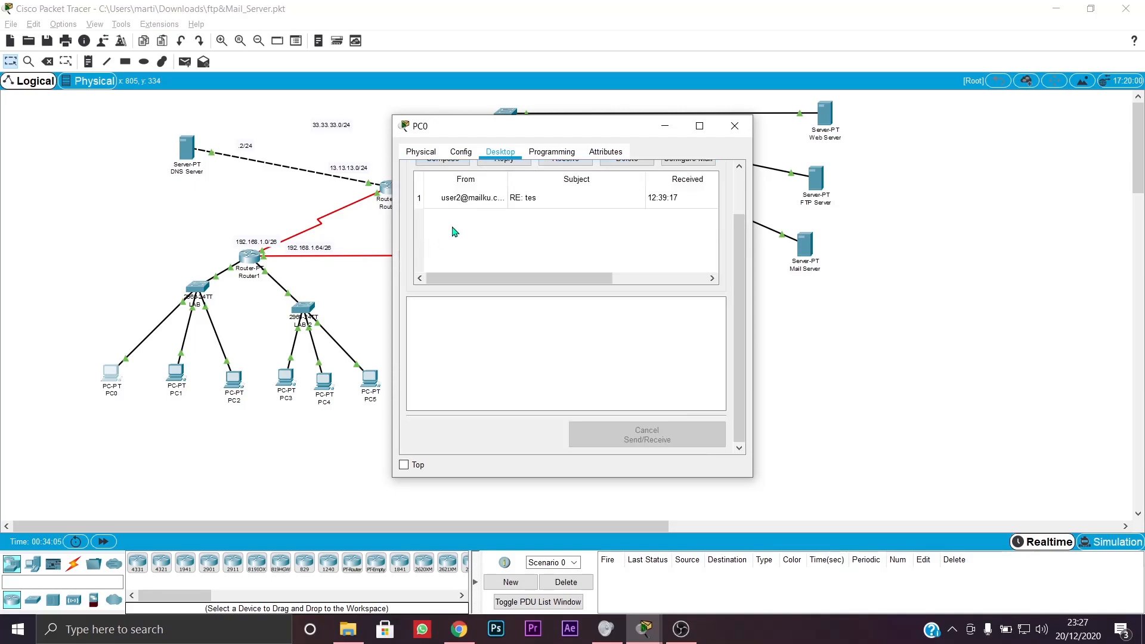
{"action": "scroll", "coordinate": [455, 230], "scroll_direction": "up", "scroll_amount": 3}
{"action": "left_click", "coordinate": [487, 256]}
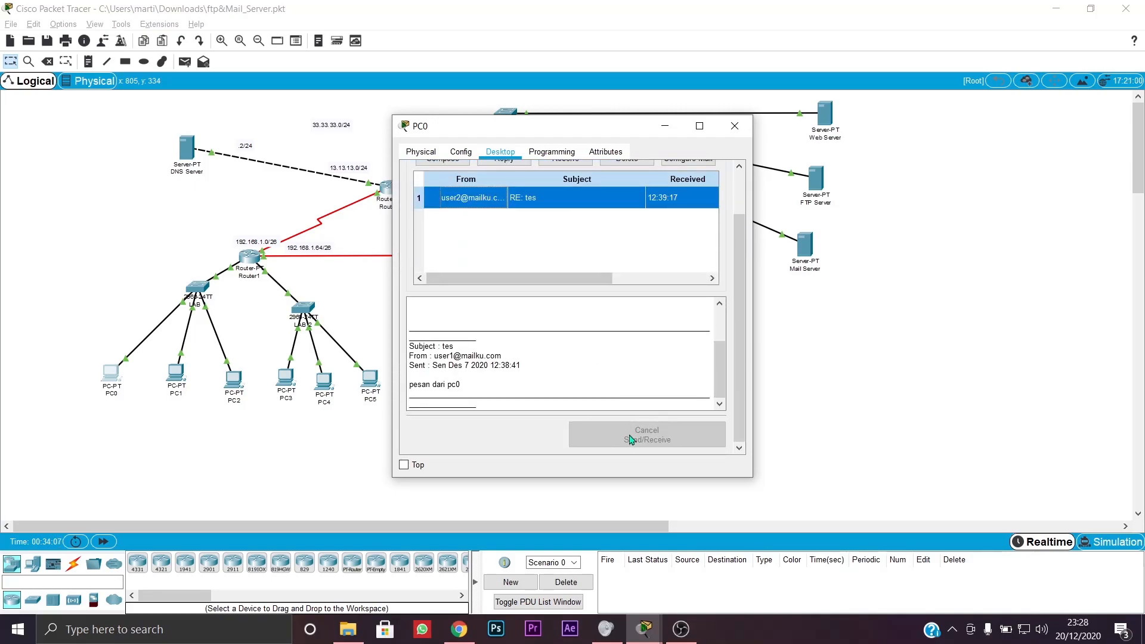
- Delete the old 'RE: tes' message from PC0's inbox
{"action": "scroll", "coordinate": [572, 396], "scroll_direction": "down", "scroll_amount": 1}
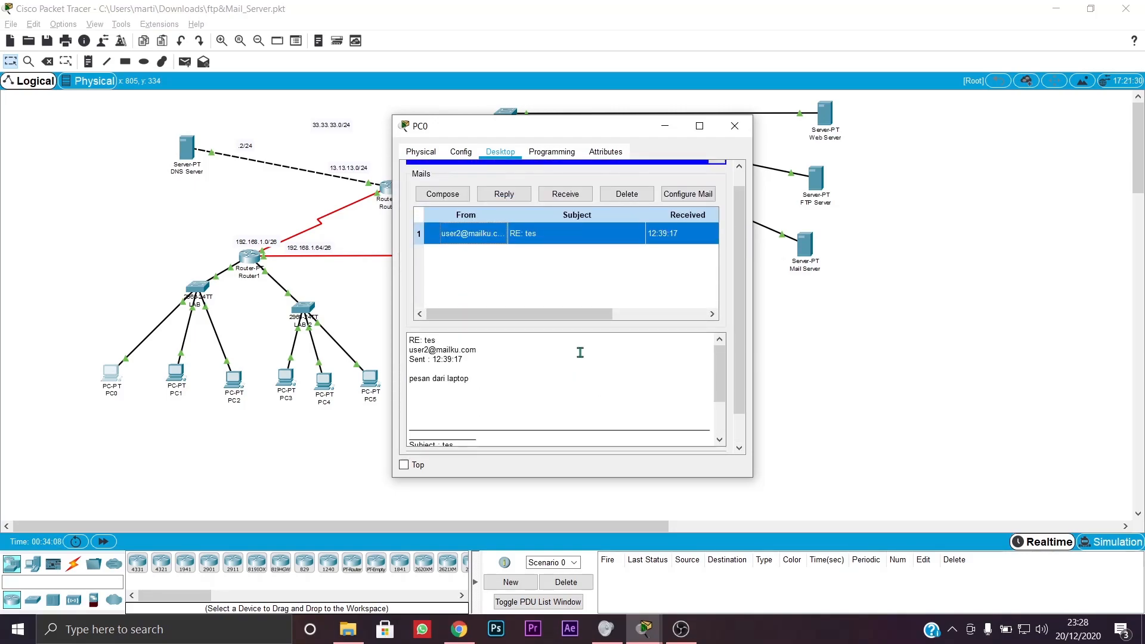
{"action": "left_click", "coordinate": [627, 194]}
{"action": "scroll", "coordinate": [537, 268], "scroll_direction": "up", "scroll_amount": 1}
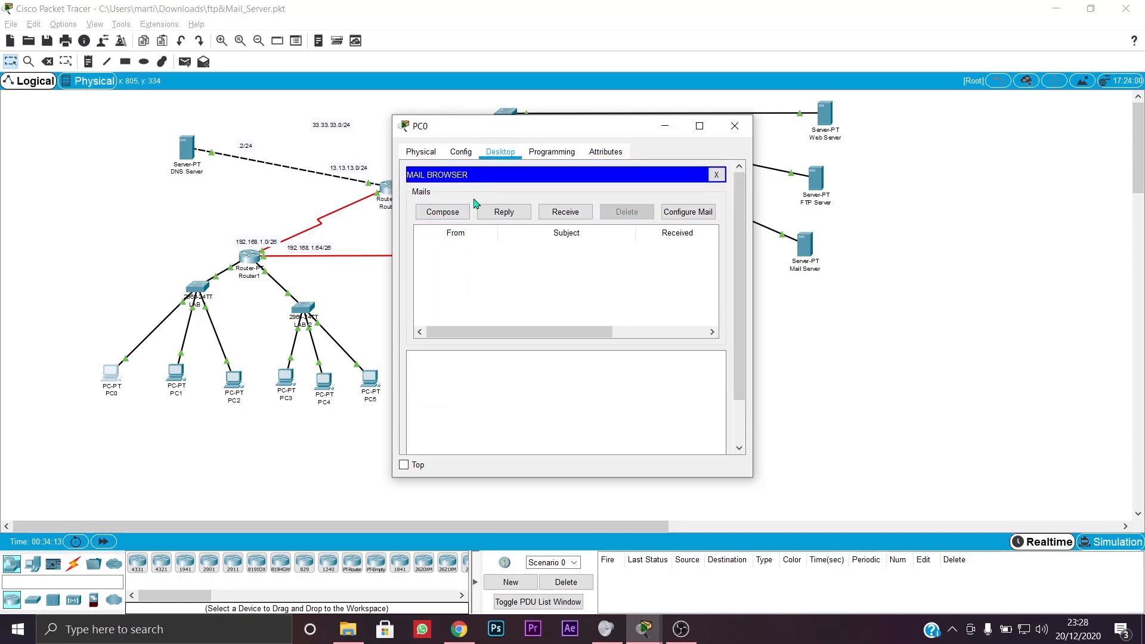
{"action": "scroll", "coordinate": [627, 216], "scroll_direction": "down", "scroll_amount": 3}
{"action": "scroll", "coordinate": [628, 302], "scroll_direction": "up", "scroll_amount": 3}
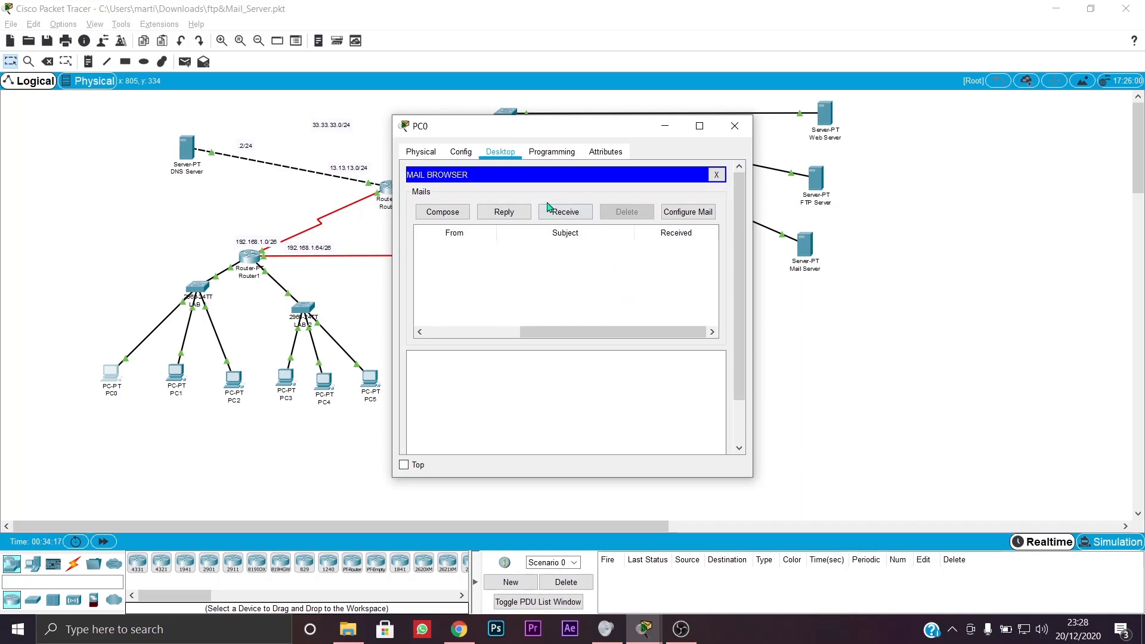
- Try receiving mail, which fails because the incoming mail server cannot be found
{"action": "left_click", "coordinate": [461, 211]}
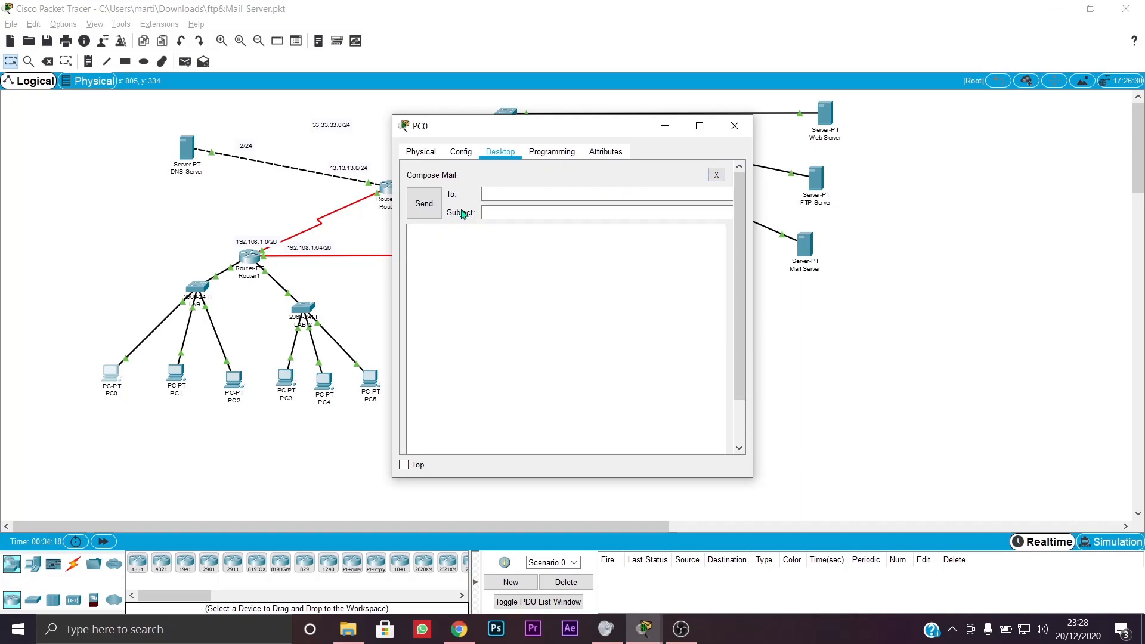
{"action": "left_click", "coordinate": [717, 175]}
{"action": "scroll", "coordinate": [522, 289], "scroll_direction": "down", "scroll_amount": 3}
{"action": "scroll", "coordinate": [522, 289], "scroll_direction": "up", "scroll_amount": 3}
{"action": "left_click", "coordinate": [578, 214]}
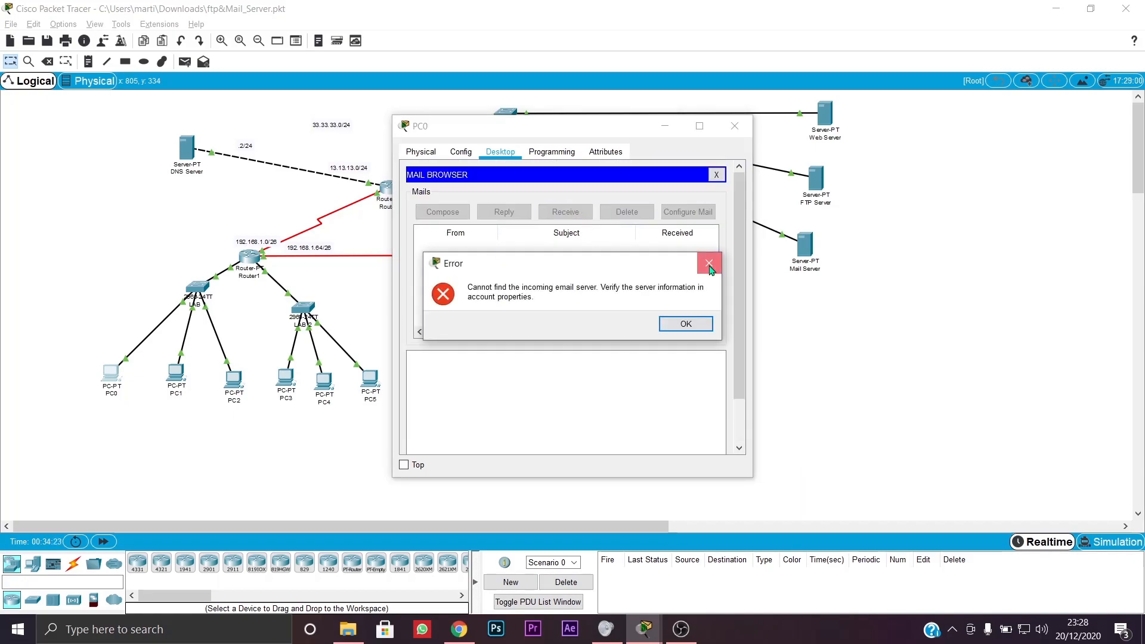
{"action": "left_click", "coordinate": [708, 263]}
{"action": "left_click", "coordinate": [688, 212]}
- Set PC0's mail display name to saya1 and its email address to the lord.com domain
{"action": "left_click", "coordinate": [565, 230]}
{"action": "double_click", "coordinate": [566, 230]}
{"action": "key", "text": "BackSpace"}
{"action": "left_click", "coordinate": [533, 209]}
{"action": "double_click", "coordinate": [533, 208]}
{"action": "key", "text": "BackSpace"}
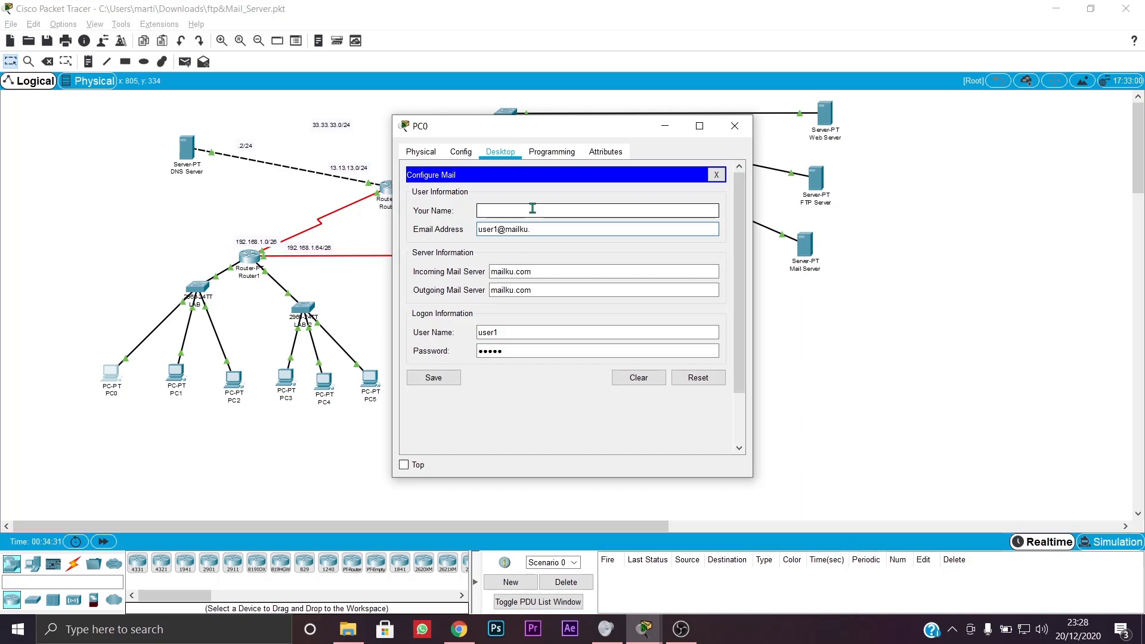
{"action": "type", "text": "saya1"}
{"action": "left_click", "coordinate": [537, 230]}
{"action": "type", "text": "saya1@lord.com"}
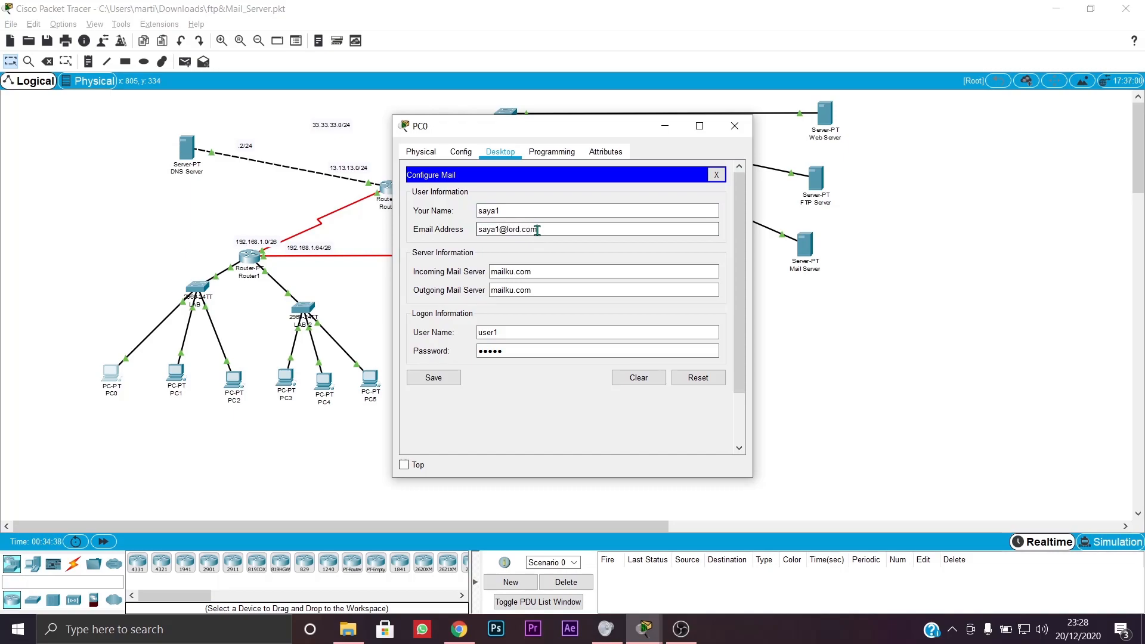
- Set incoming and outgoing servers to lord.com and login user name saya1, then save
{"action": "left_click", "coordinate": [542, 272]}
{"action": "type", "text": "lord.com"}
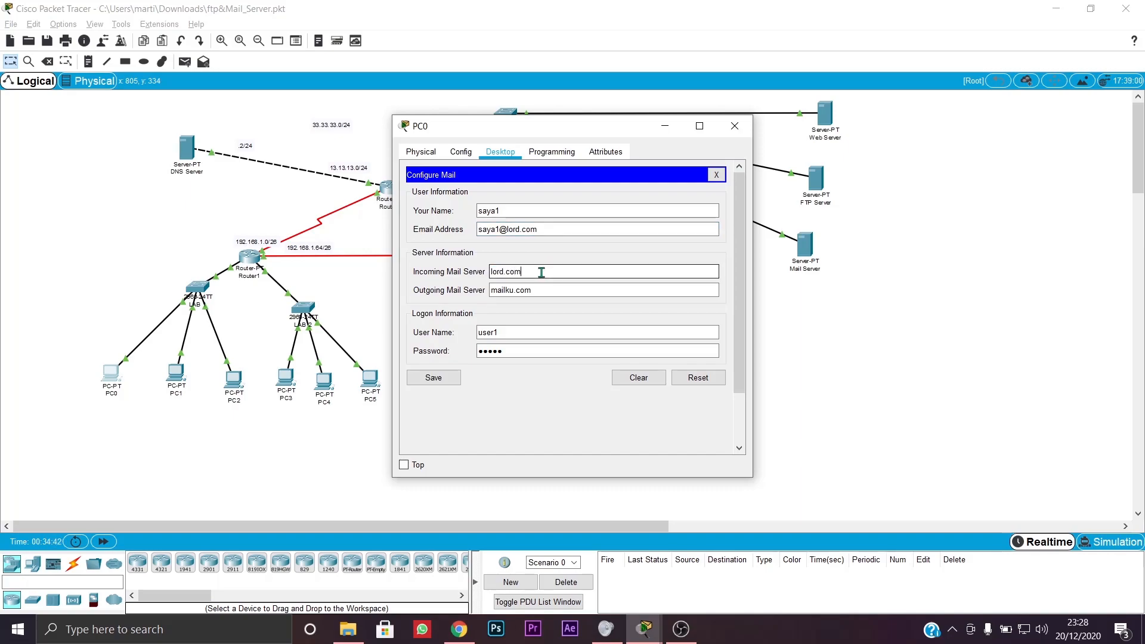
{"action": "left_click", "coordinate": [541, 291]}
{"action": "key", "text": "BackSpace"}
{"action": "type", "text": "lord.co,m"}
{"action": "key", "text": "BackSpace"}
{"action": "key", "text": "BackSpace"}
{"action": "type", "text": "m"}
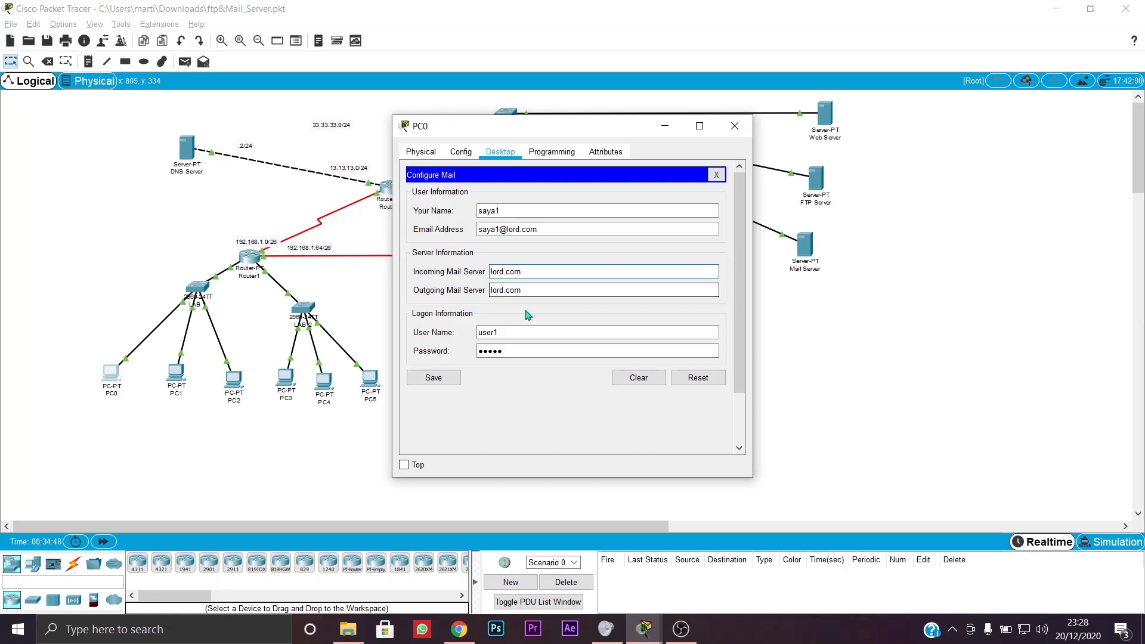
{"action": "double_click", "coordinate": [512, 332]}
{"action": "type", "text": "saya1"}
{"action": "key", "text": "Tab"}
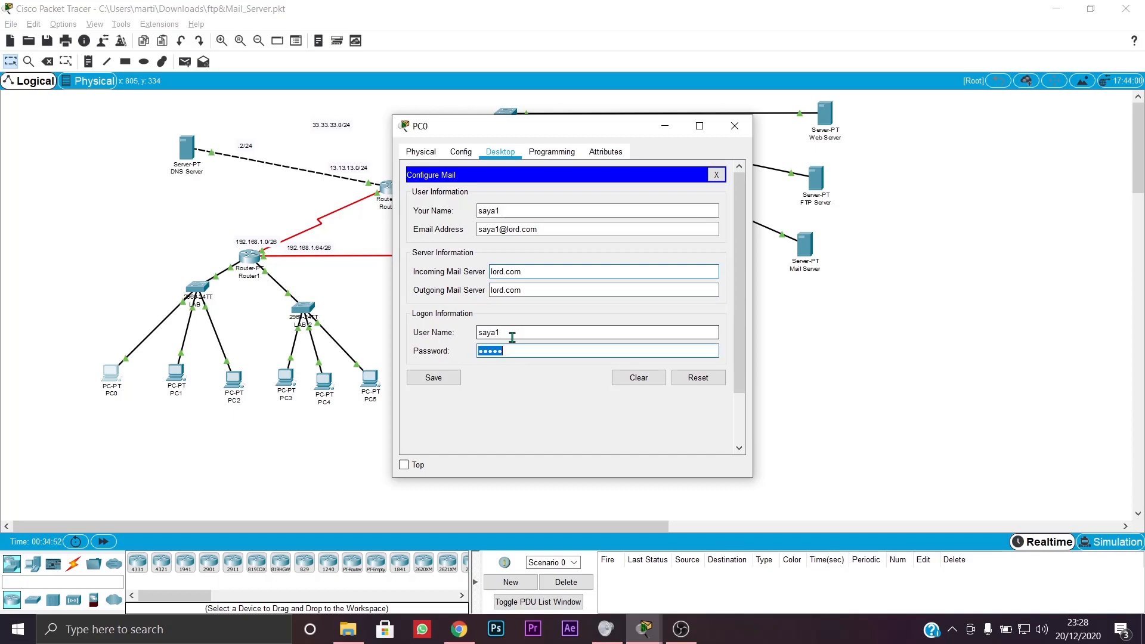
{"action": "type", "text": "saya1"}
{"action": "left_click", "coordinate": [427, 382]}
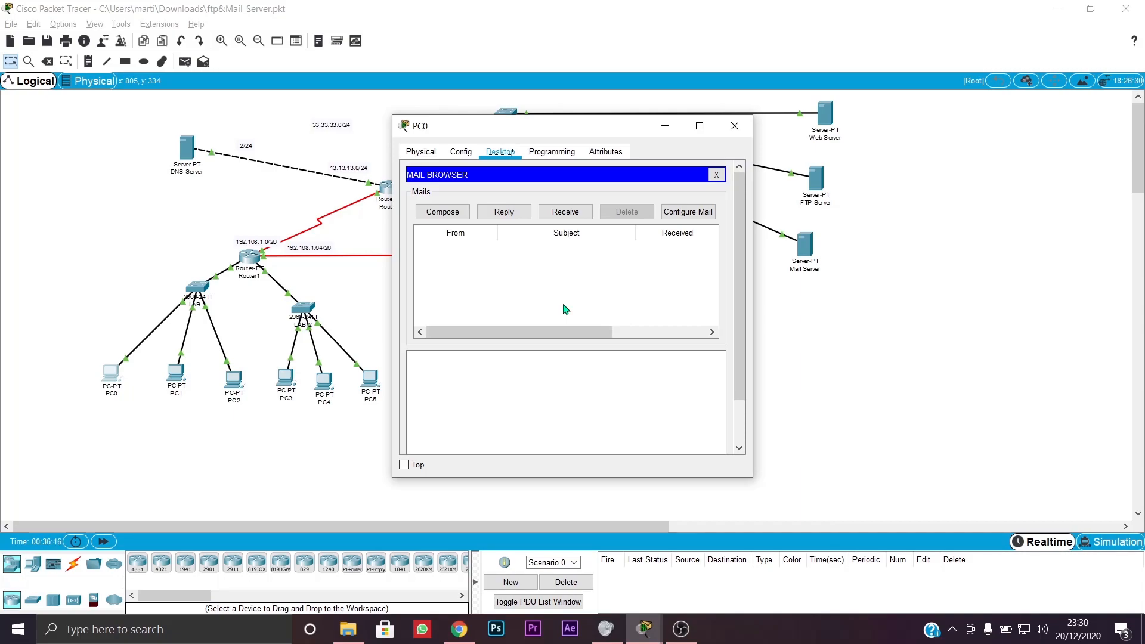
- Close PC0, then delete the old tes message from Laptop1's inbox
{"action": "left_click", "coordinate": [731, 132]}
{"action": "left_click", "coordinate": [460, 382]}
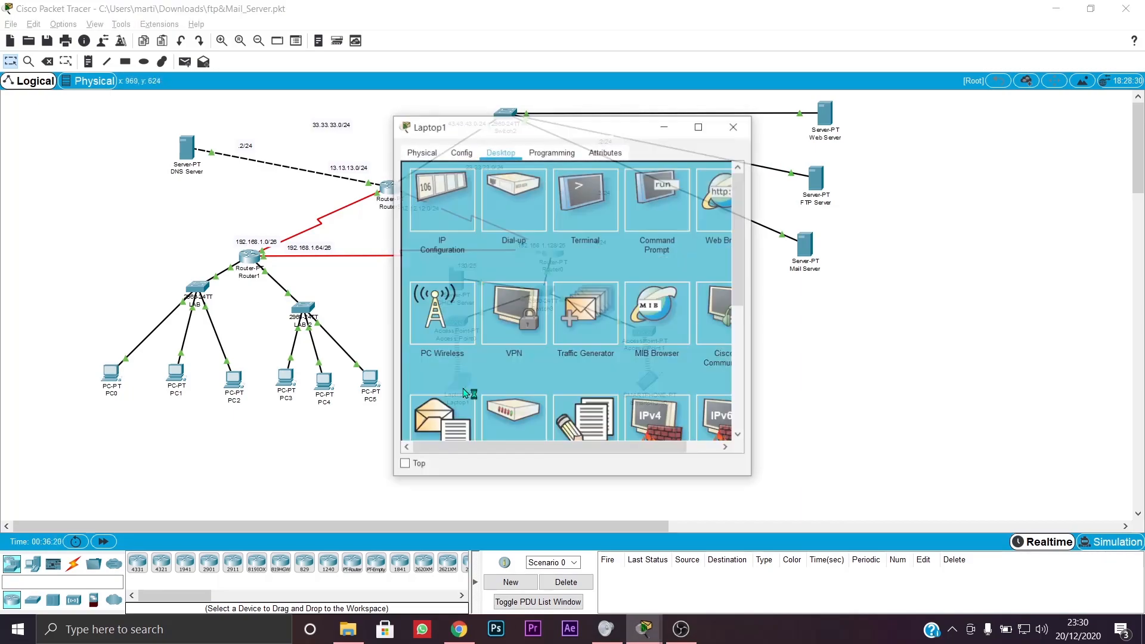
{"action": "scroll", "coordinate": [467, 366], "scroll_direction": "down", "scroll_amount": 3}
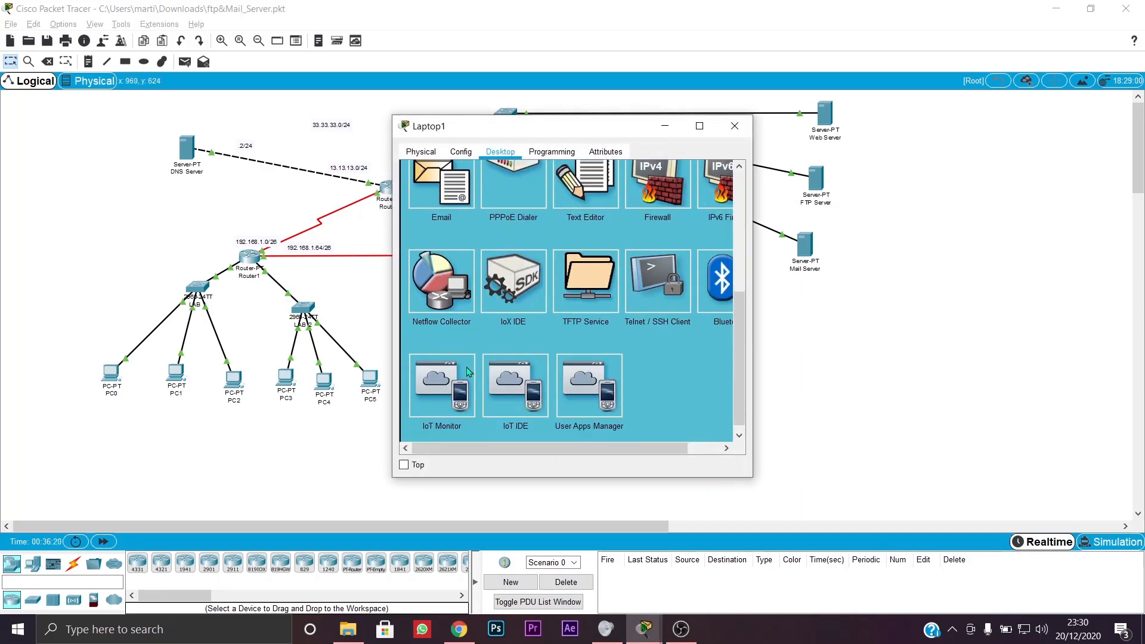
{"action": "left_click", "coordinate": [461, 203]}
{"action": "left_click", "coordinate": [460, 197]}
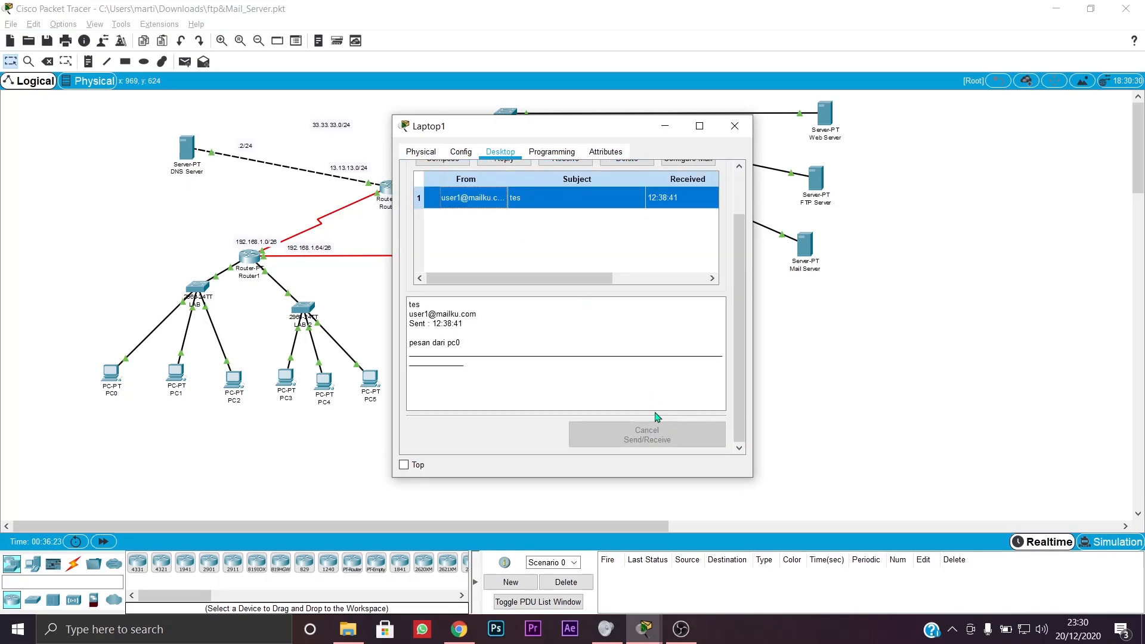
{"action": "scroll", "coordinate": [687, 212], "scroll_direction": "up", "scroll_amount": 3}
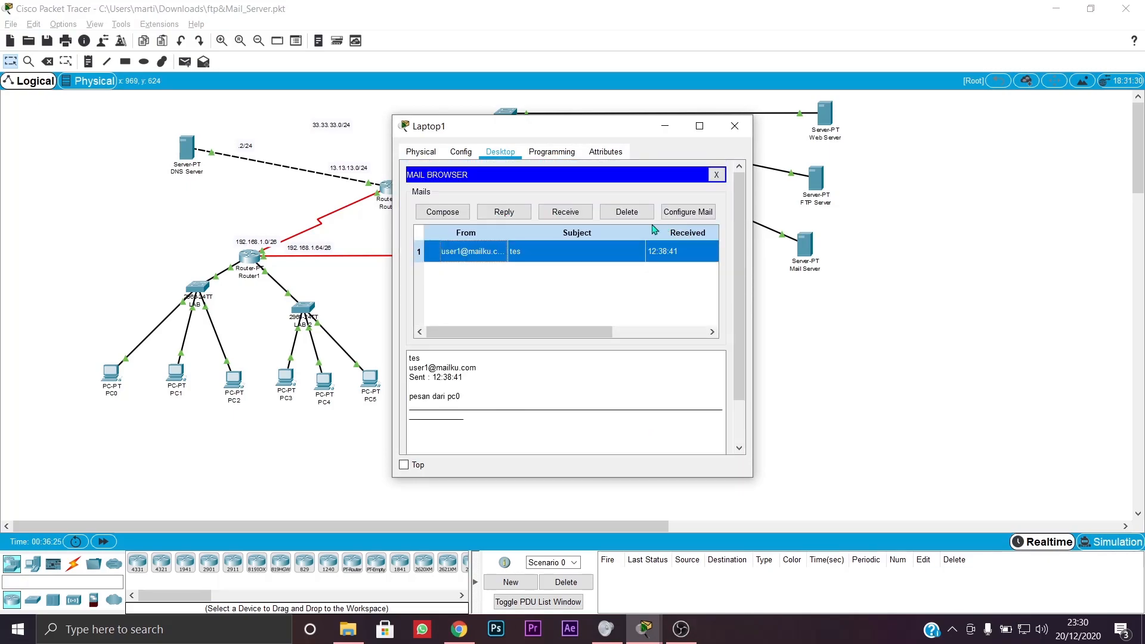
{"action": "left_click", "coordinate": [627, 212]}
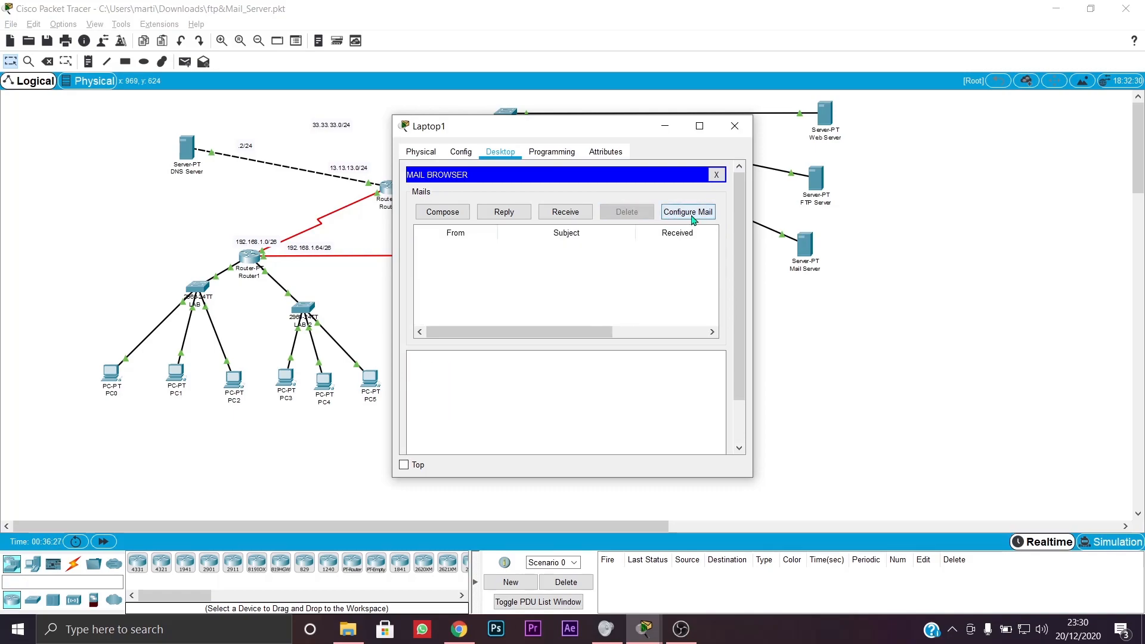
- Rename Laptop1's mail account to saya2 with a lord.com address, edit the incoming server, and close Laptop1's window
{"action": "left_click", "coordinate": [689, 213]}
{"action": "type", "text": "saya2"}
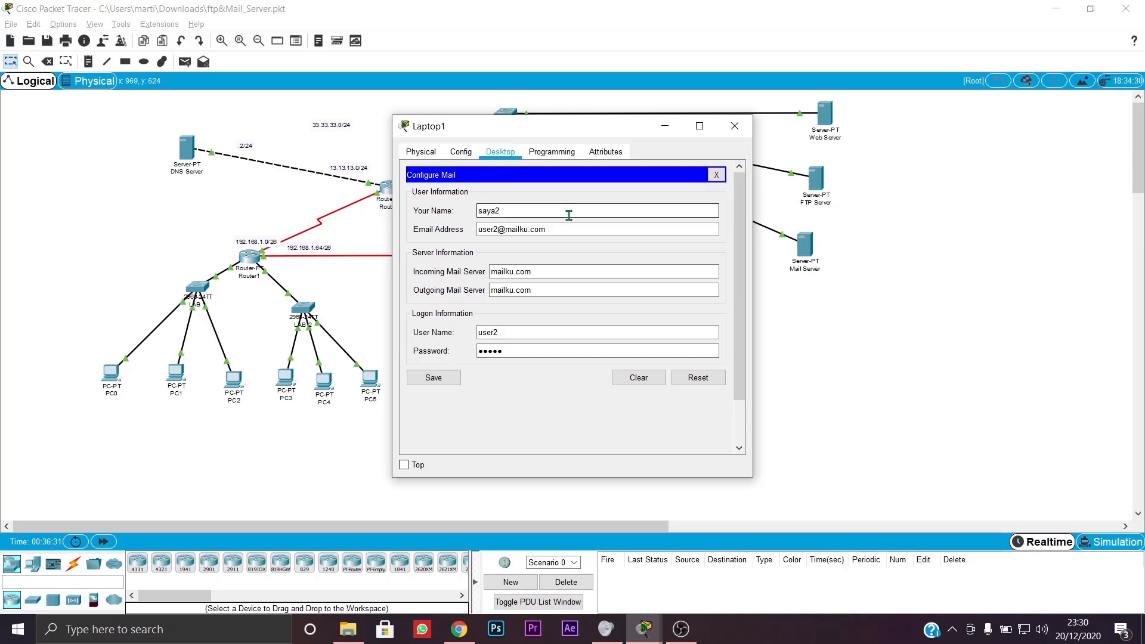
{"action": "triple_click", "coordinate": [571, 229]}
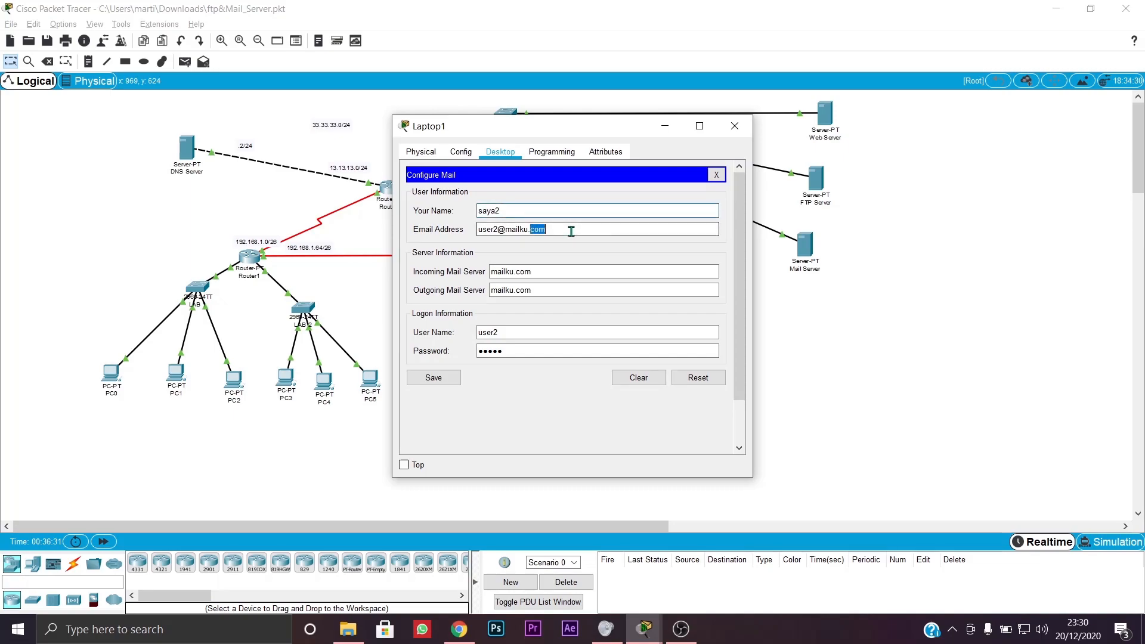
{"action": "type", "text": "saya2@"}
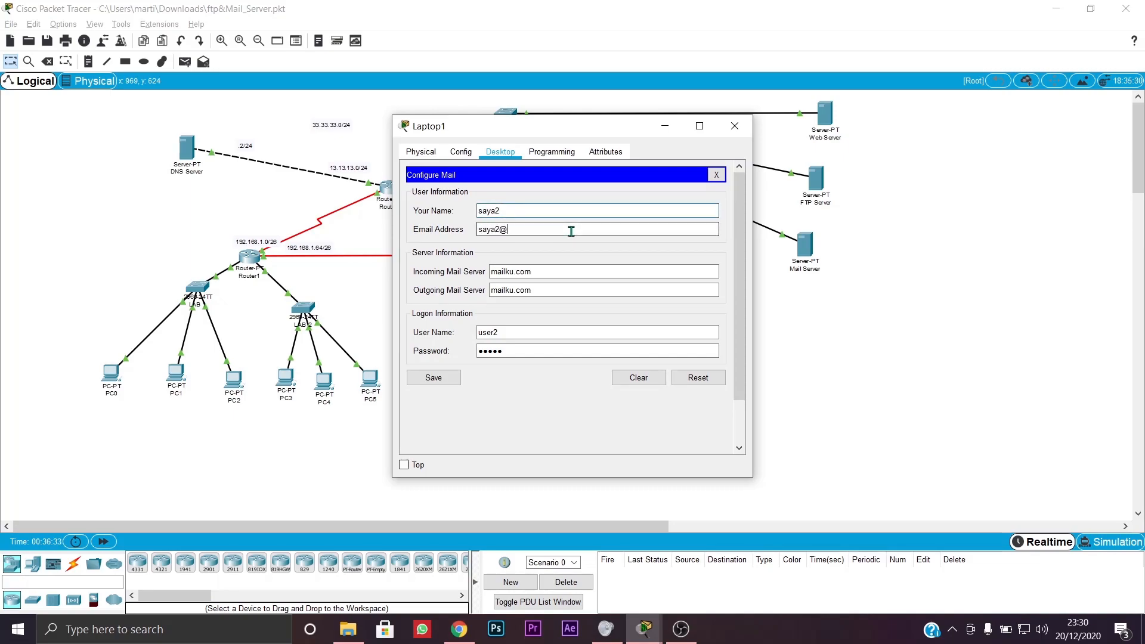
{"action": "type", "text": "lord.com"}
{"action": "triple_click", "coordinate": [560, 270]}
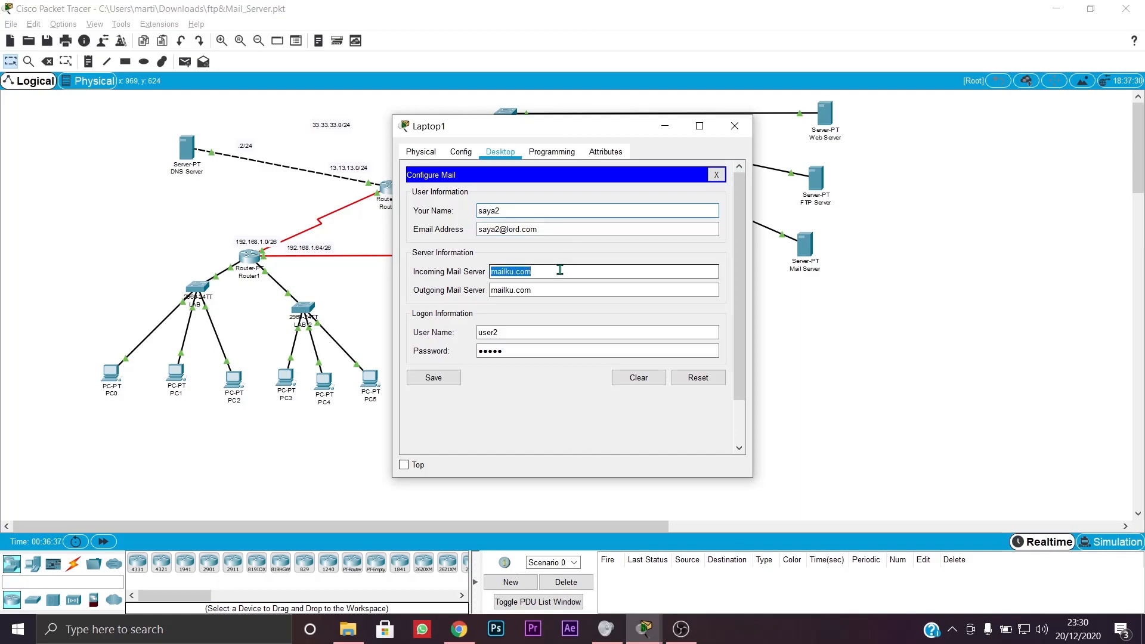
{"action": "type", "text": "lior"}
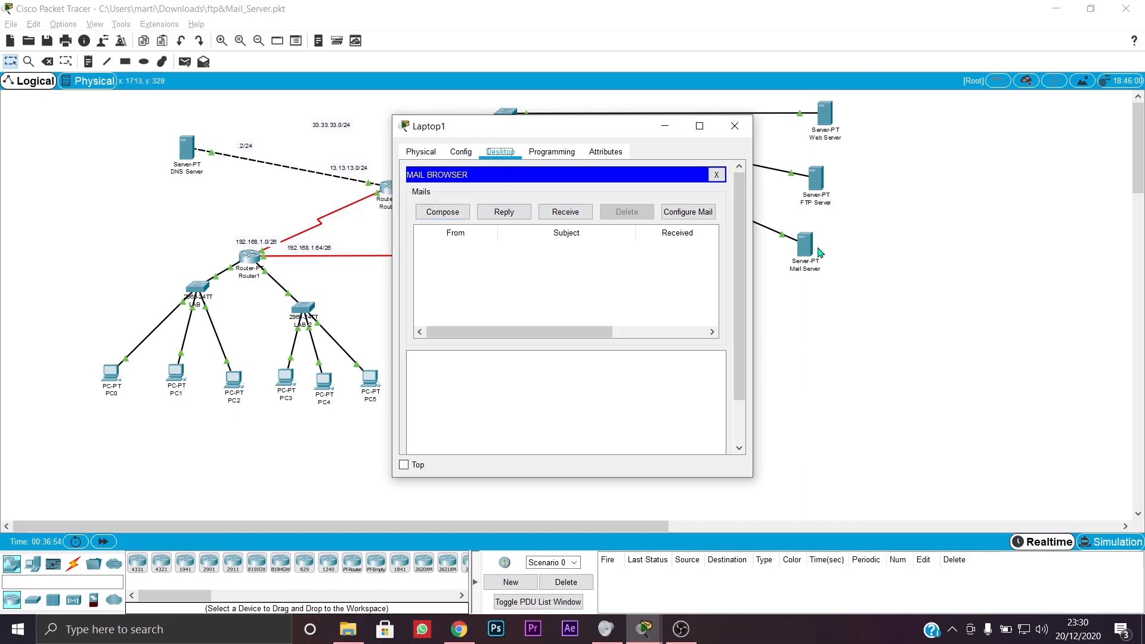
{"action": "left_click", "coordinate": [665, 125]}
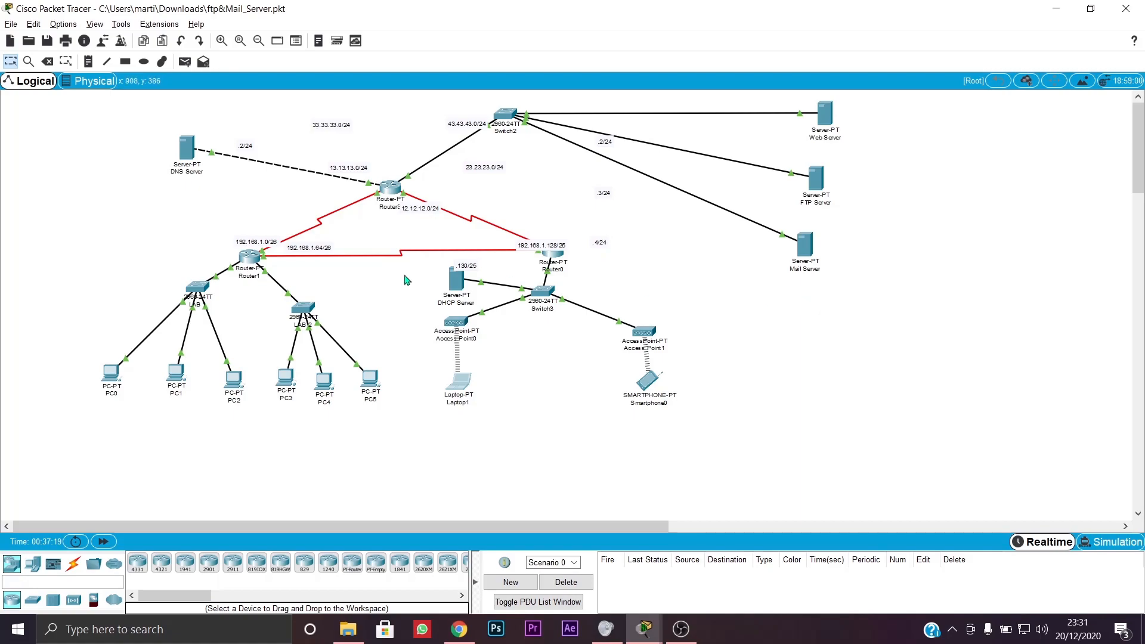
- Start a new email in PC0's mail client
{"action": "left_click", "coordinate": [108, 374]}
{"action": "scroll", "coordinate": [483, 198], "scroll_direction": "down", "scroll_amount": 3}
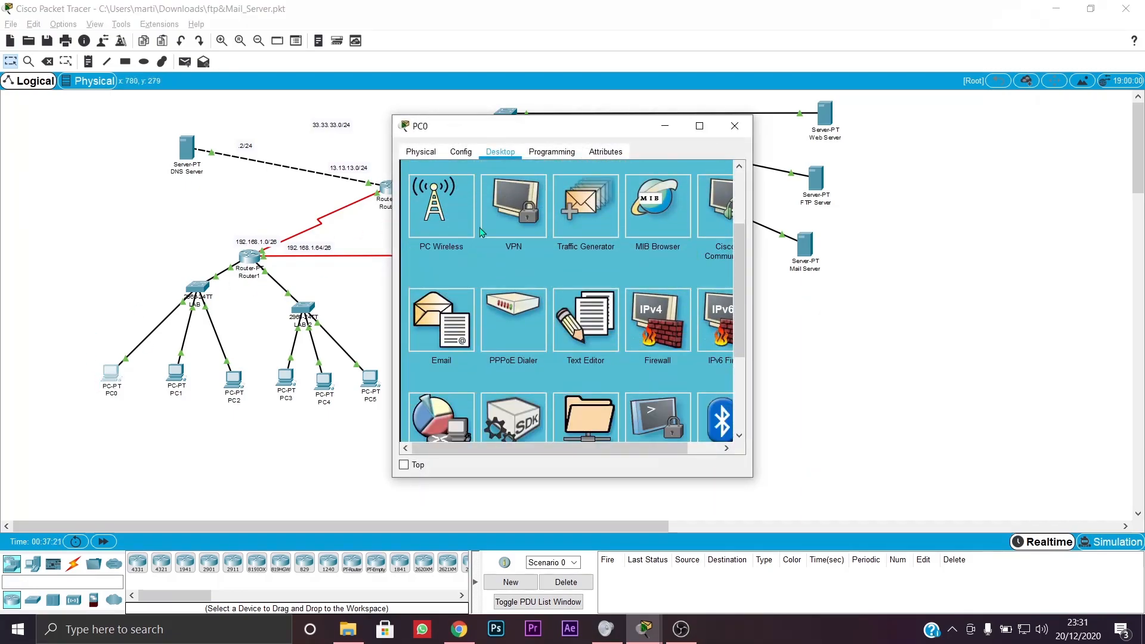
{"action": "left_click", "coordinate": [435, 241]}
{"action": "scroll", "coordinate": [442, 239], "scroll_direction": "up", "scroll_amount": 2}
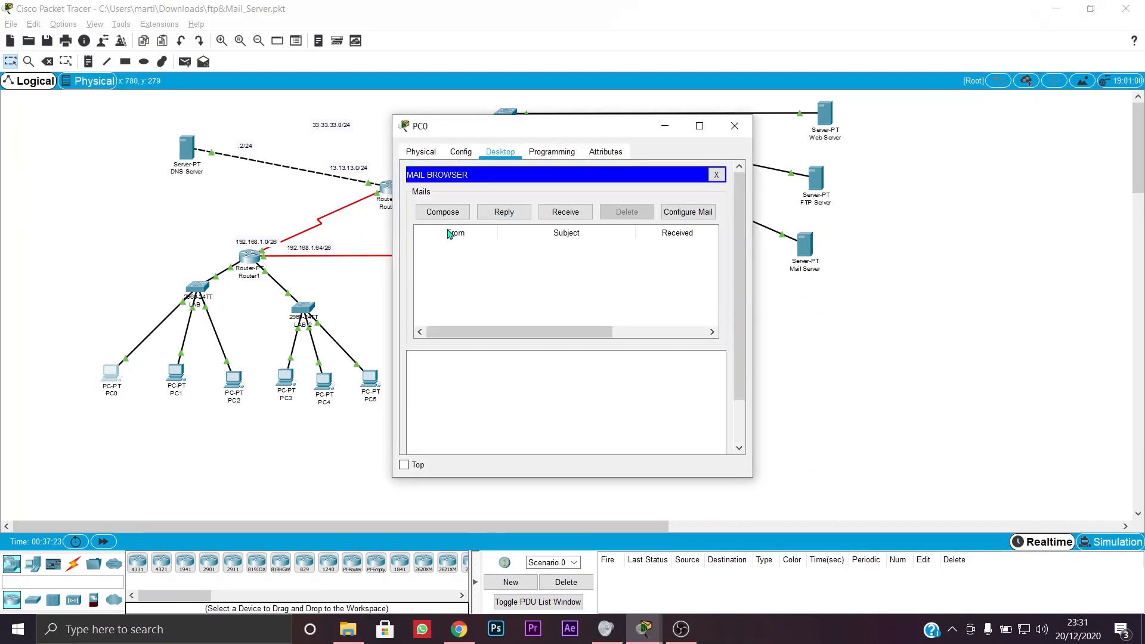
{"action": "left_click", "coordinate": [442, 210]}
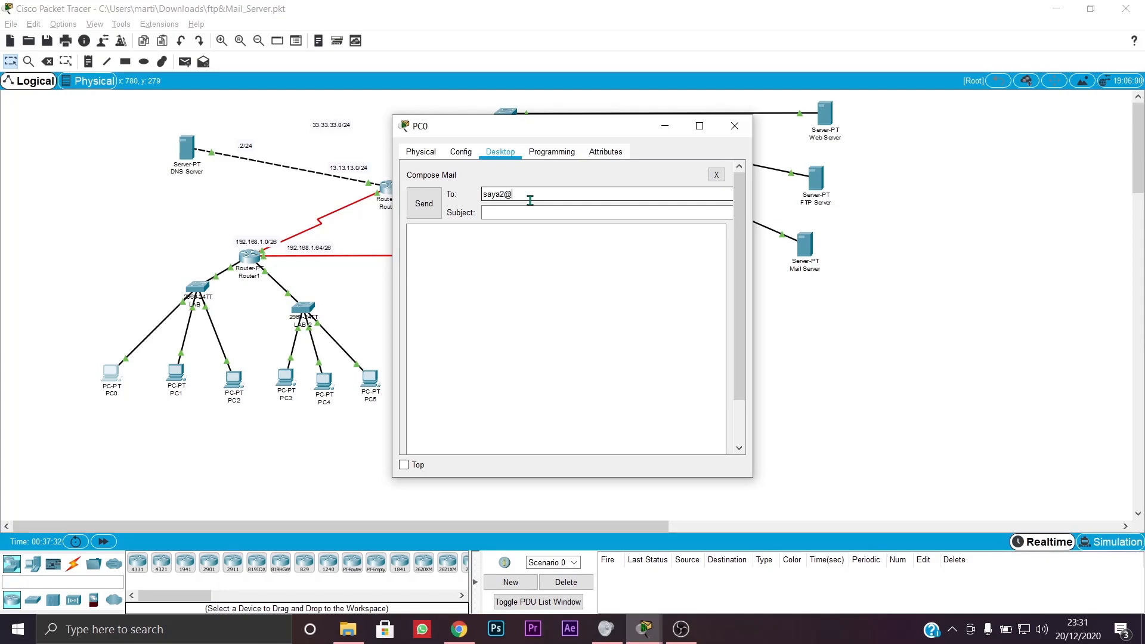
- Address it to the second user, subject HAI KENALAN, with a UNESA 2019 Information Systems student introduction
{"action": "type", "text": "com"}
{"action": "key", "text": "Tab"}
{"action": "type", "text": "HAI KENALAN"}
{"action": "left_click", "coordinate": [500, 256]}
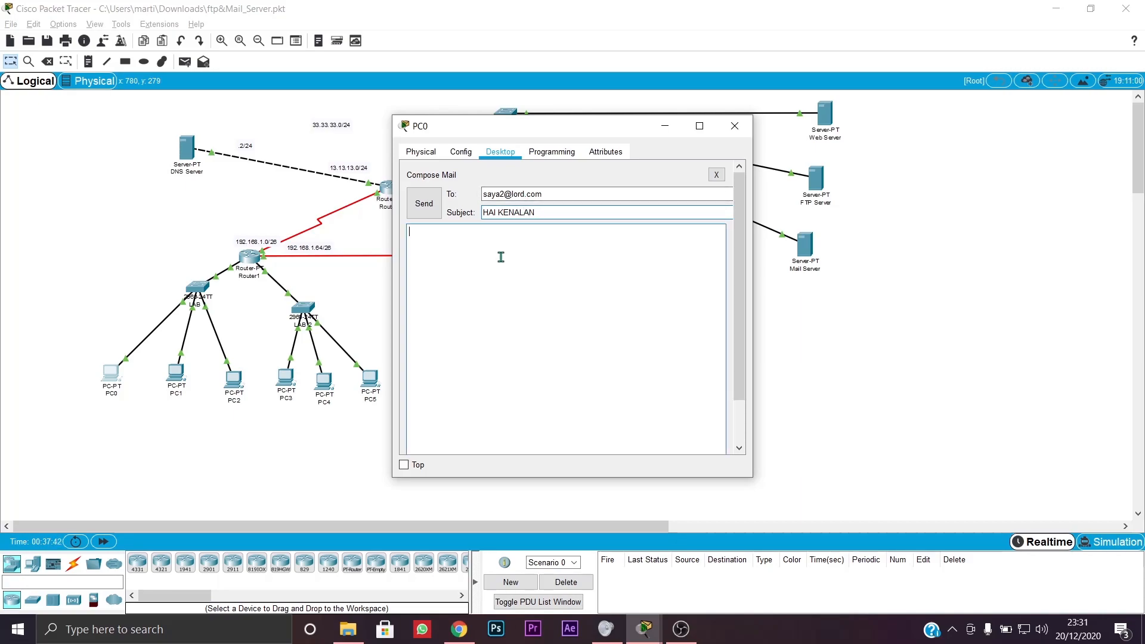
{"action": "type", "text": "PERKENALKAN NAMA SAYA MARTIN SA"}
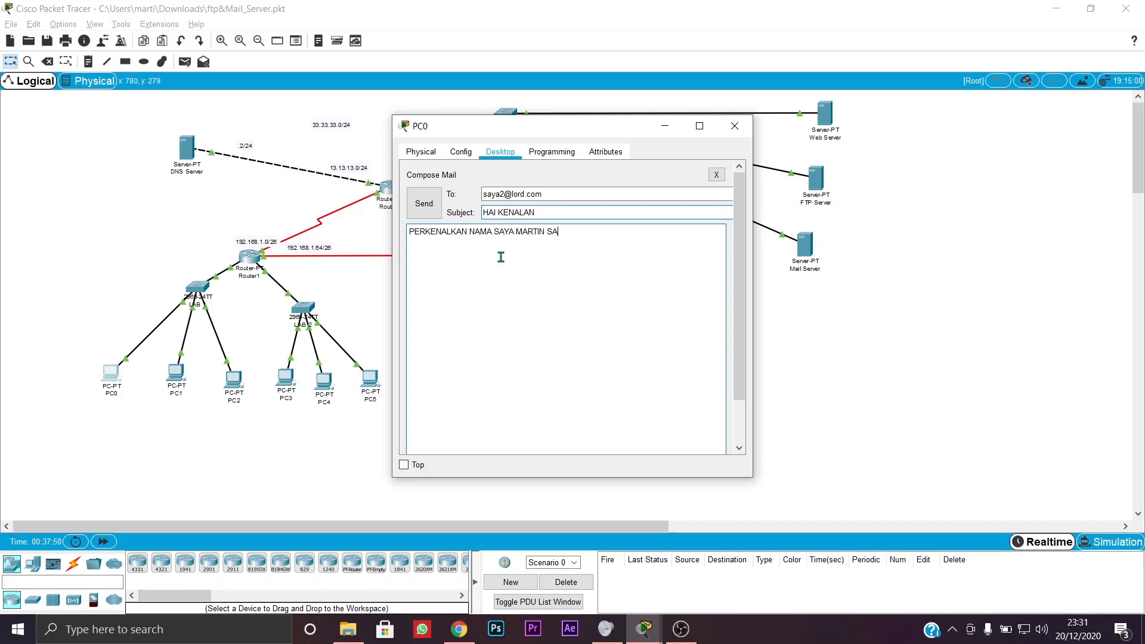
{"action": "type", "text": "YA MAHASISWA"}
{"action": "type", "text": "UNESA ANGKATAN 2019"}
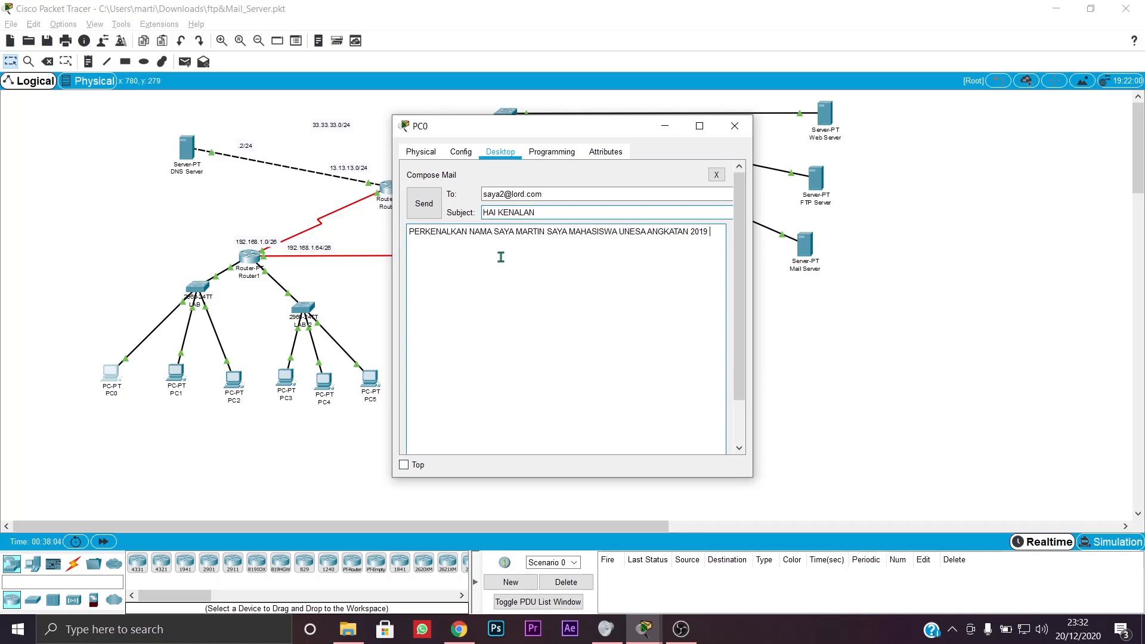
{"action": "type", "text": " s1 Sistem Informasi"}
- Try sending the HAI KENALAN email and dismiss the domain name error
{"action": "left_click", "coordinate": [424, 203]}
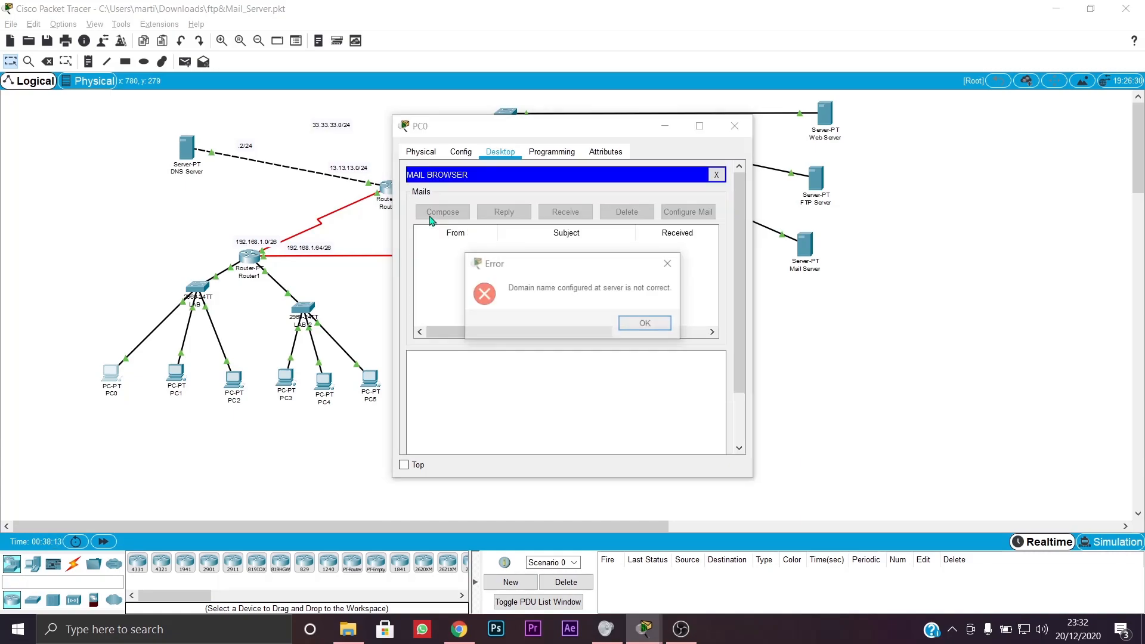
{"action": "left_click", "coordinate": [646, 326]}
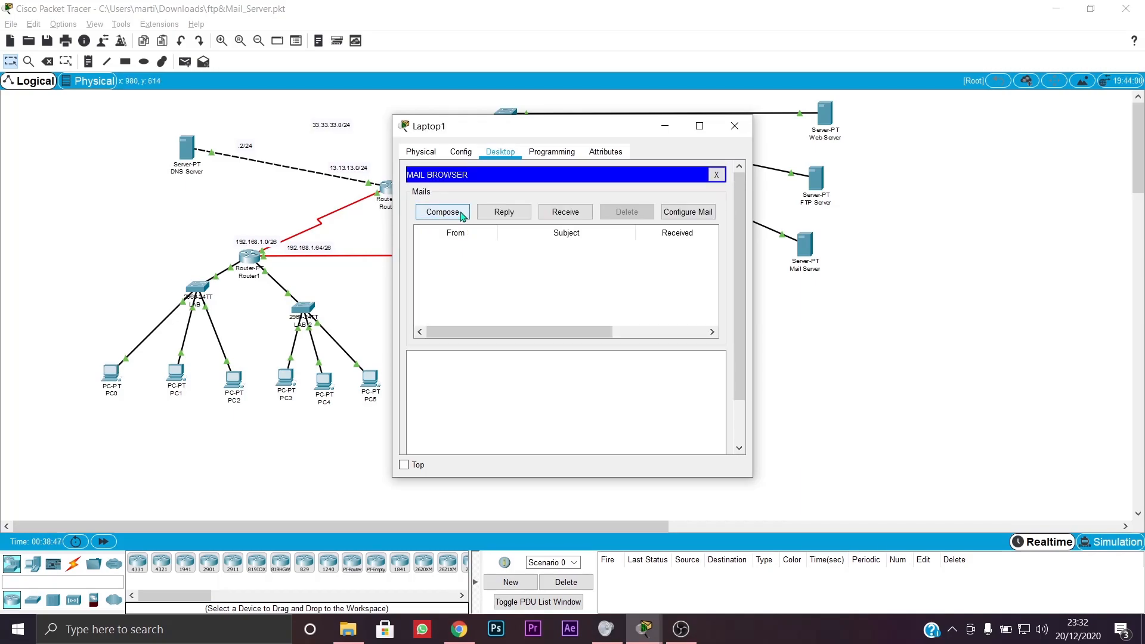
{"action": "left_click", "coordinate": [462, 214]}
{"action": "left_click", "coordinate": [716, 174]}
- Check and save Laptop1's lord.com mail settings, then return to PC0's drafted email
{"action": "left_click", "coordinate": [673, 215]}
{"action": "left_click", "coordinate": [583, 226]}
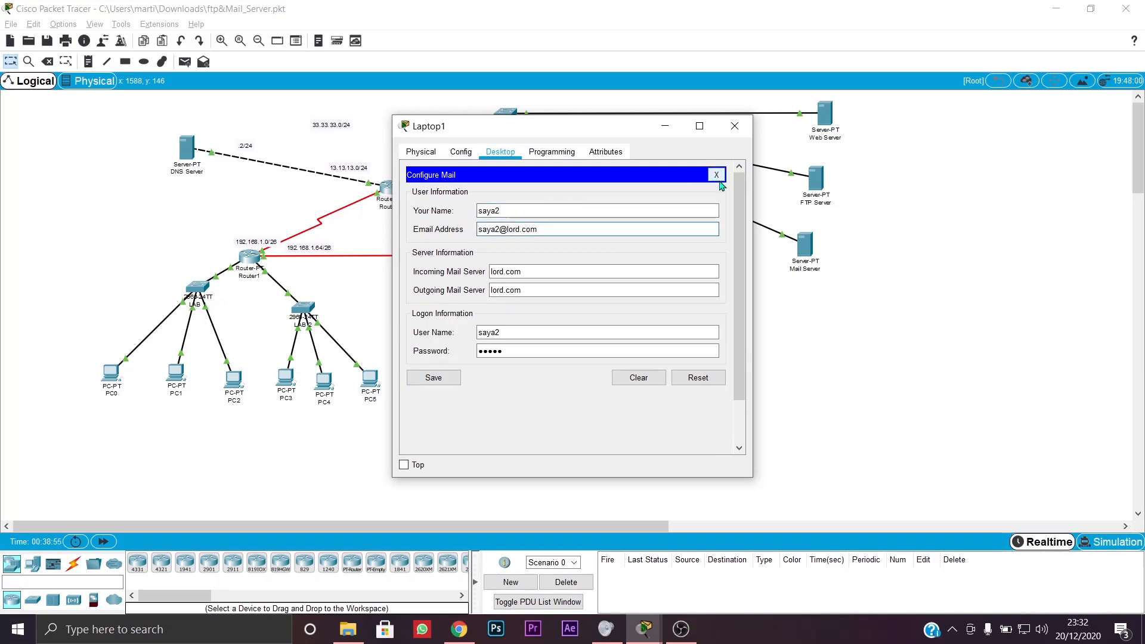
{"action": "left_click", "coordinate": [434, 377]}
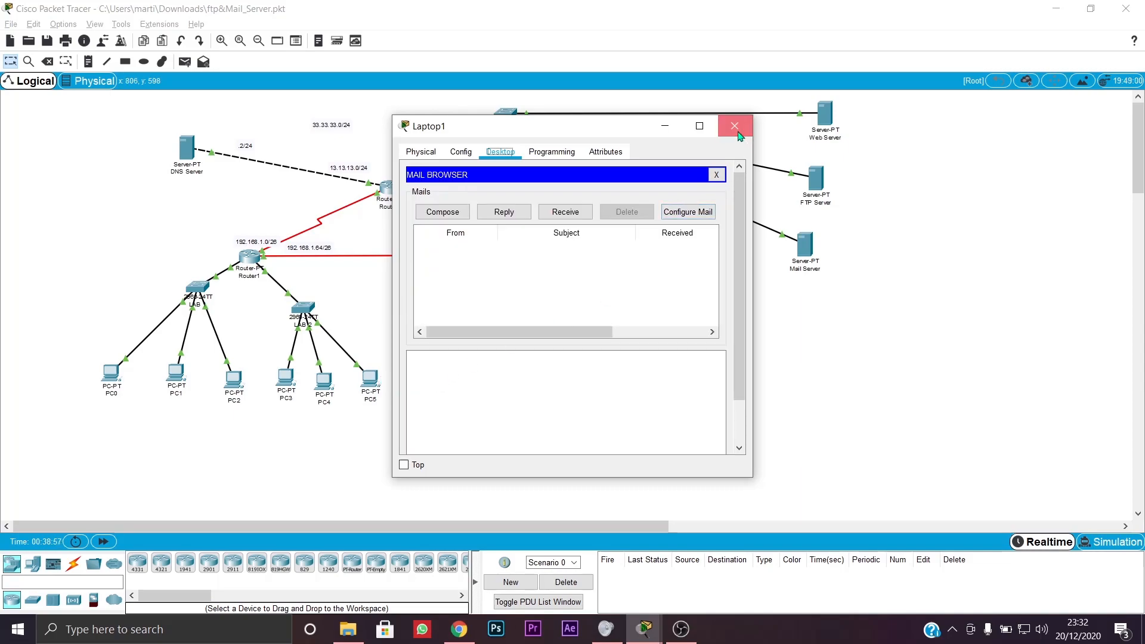
{"action": "left_click", "coordinate": [735, 126]}
{"action": "left_click", "coordinate": [116, 376]}
{"action": "left_click", "coordinate": [454, 210]}
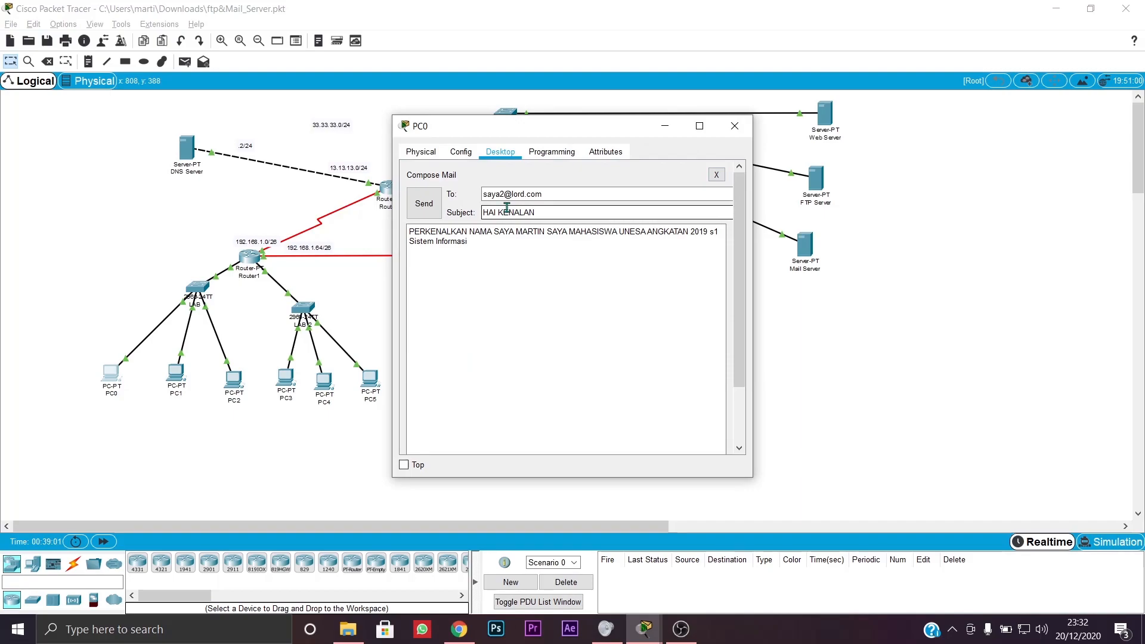
- Retype the recipient's lord.com address and resend, dismissing the domain error again
{"action": "triple_click", "coordinate": [541, 194]}
{"action": "type", "text": "sa"}
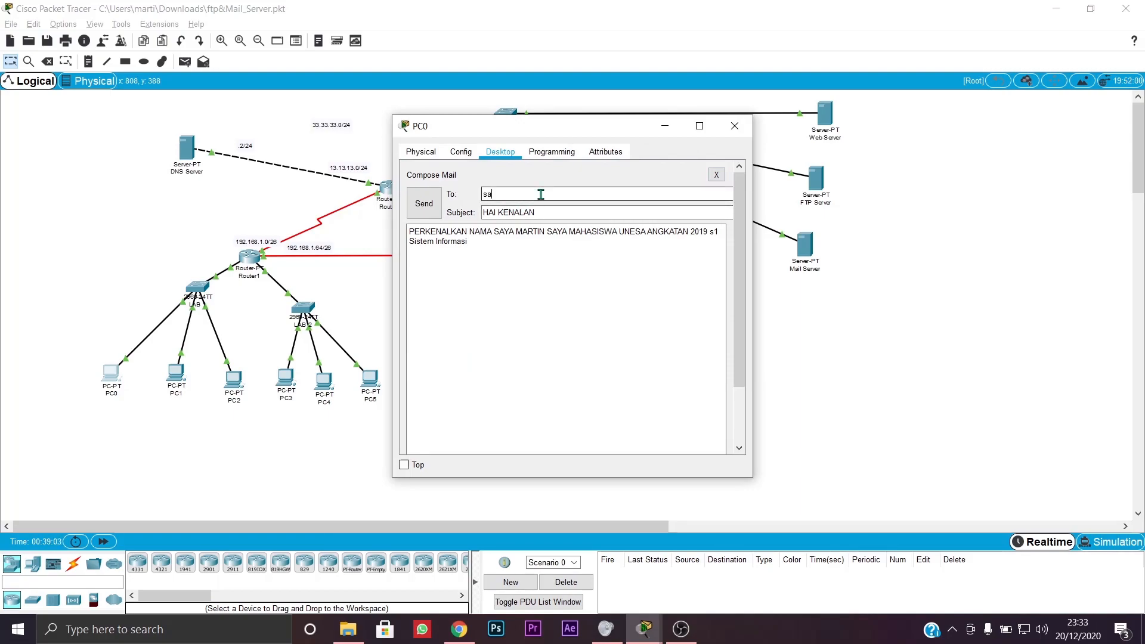
{"action": "type", "text": "ya2@lord.com"}
{"action": "left_click", "coordinate": [424, 204]}
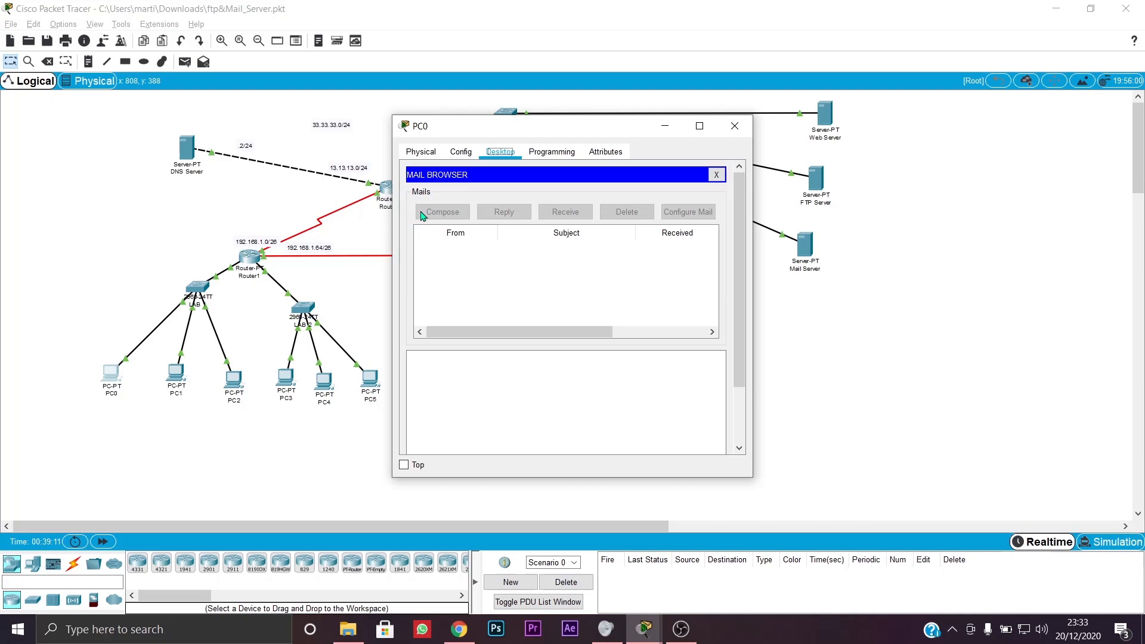
{"action": "left_click", "coordinate": [635, 330]}
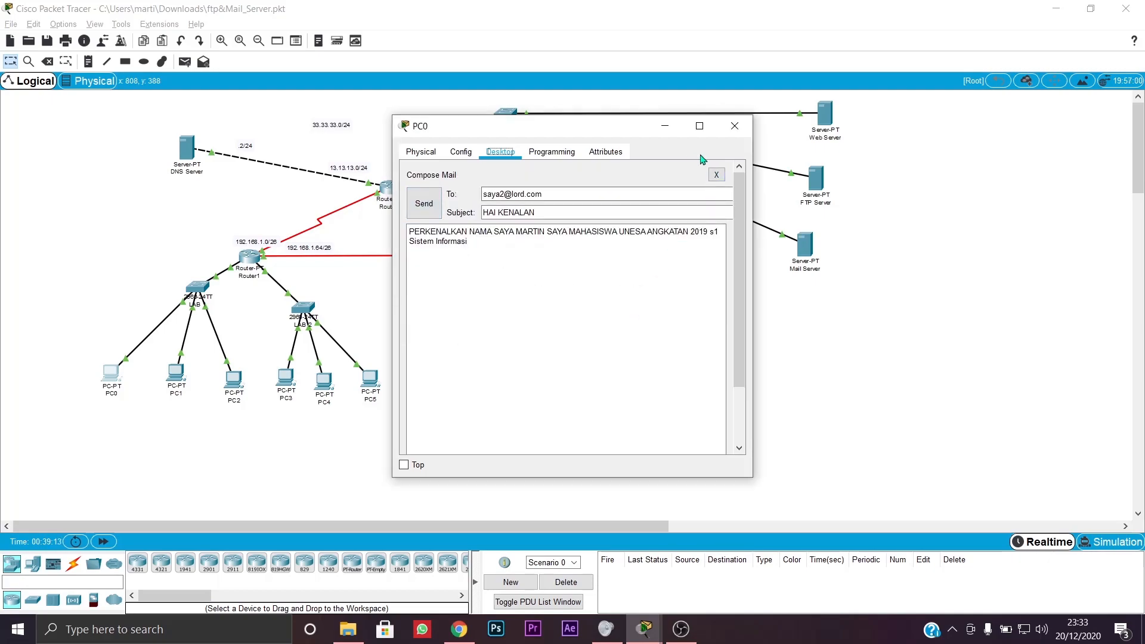
- Review PC0's tabs and mail account settings, close PC0, and open the Mail Server
{"action": "left_click", "coordinate": [531, 154]}
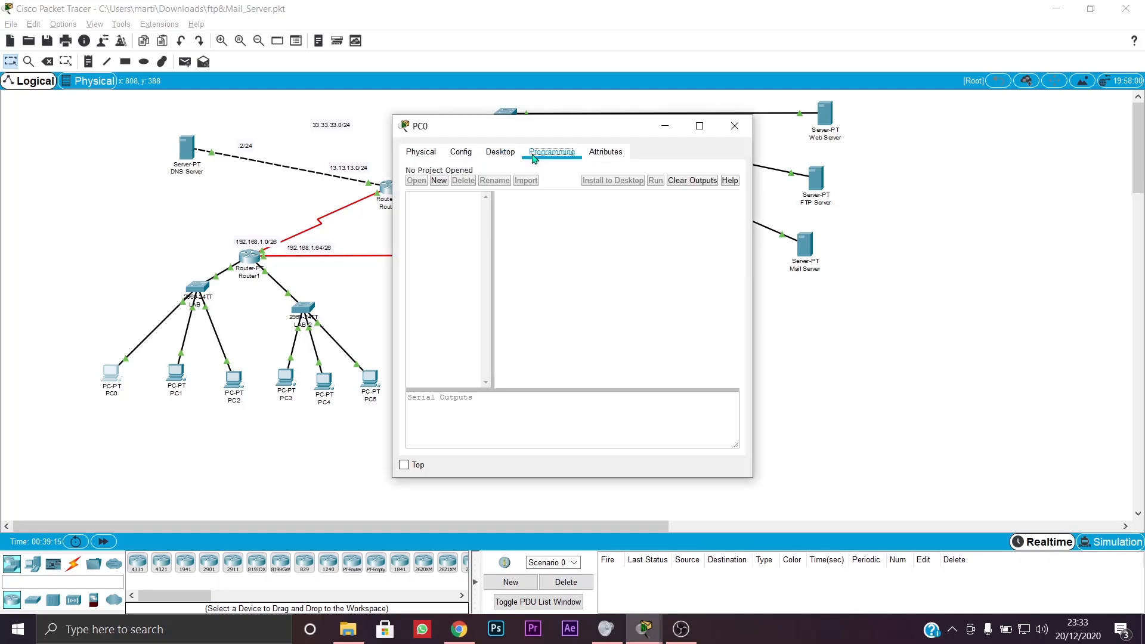
{"action": "left_click", "coordinate": [592, 154]}
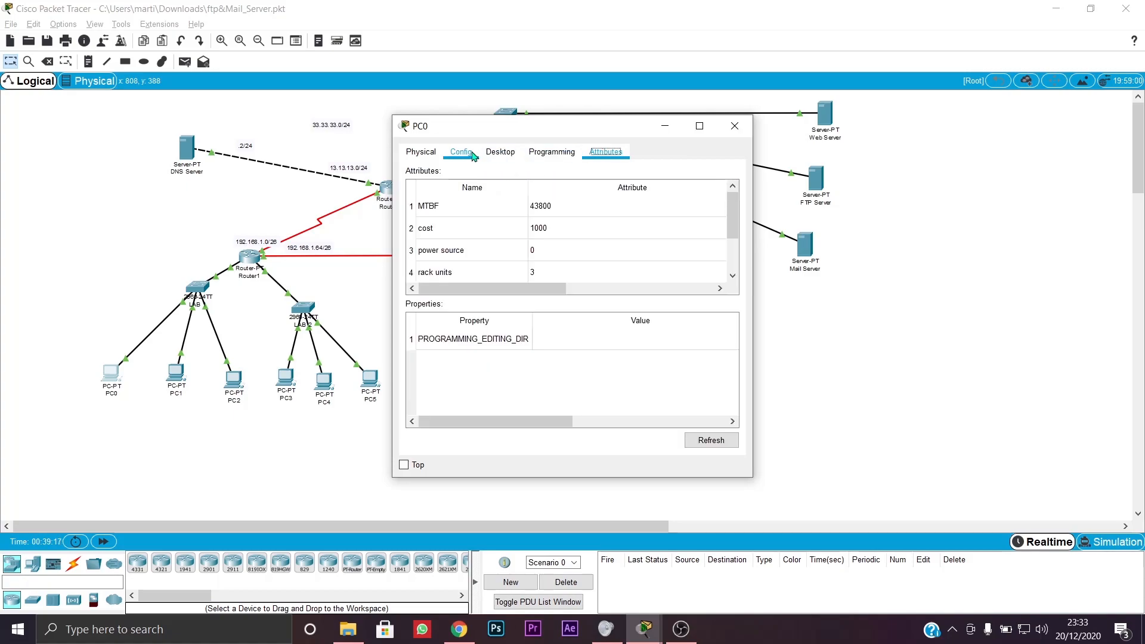
{"action": "left_click", "coordinate": [472, 155]}
{"action": "left_click", "coordinate": [500, 153]}
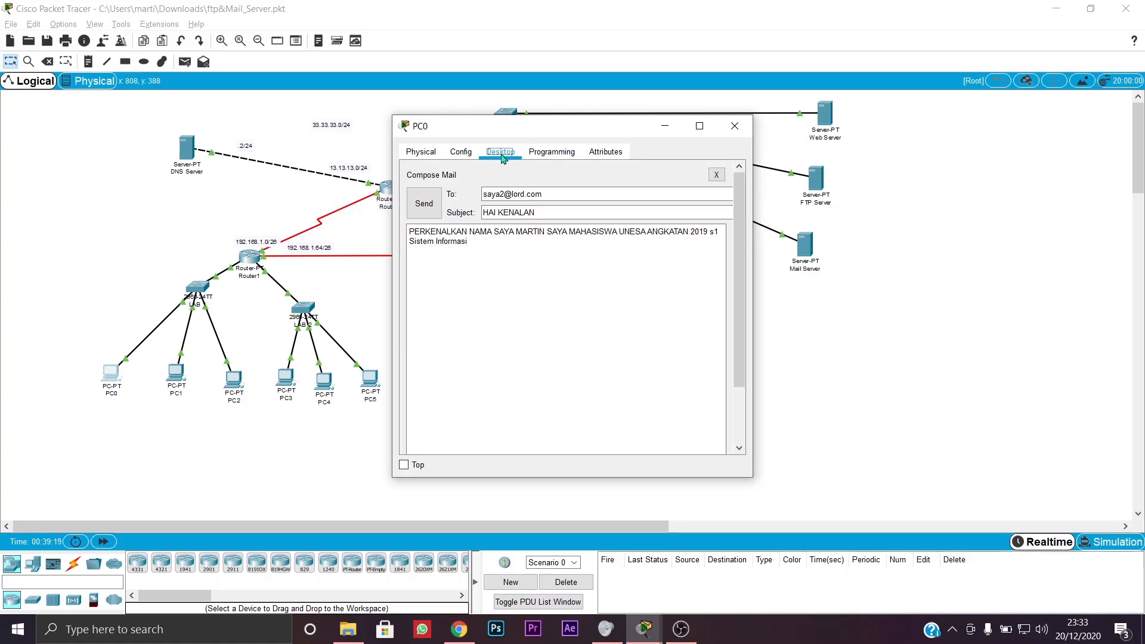
{"action": "left_click", "coordinate": [716, 175]}
{"action": "left_click", "coordinate": [686, 209]}
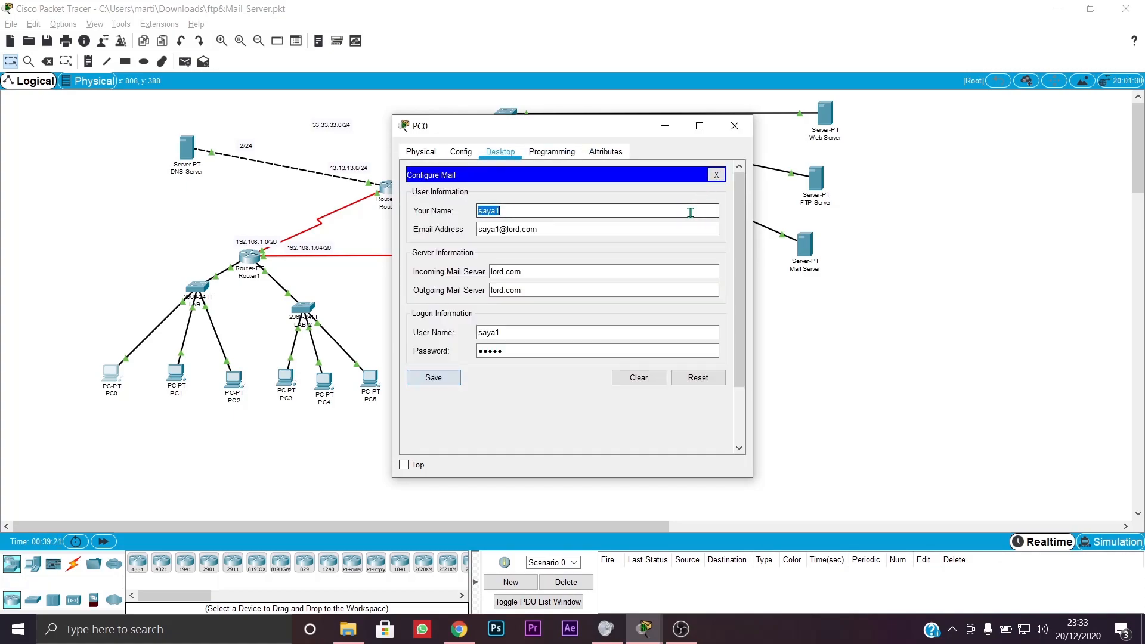
{"action": "left_click", "coordinate": [586, 226]}
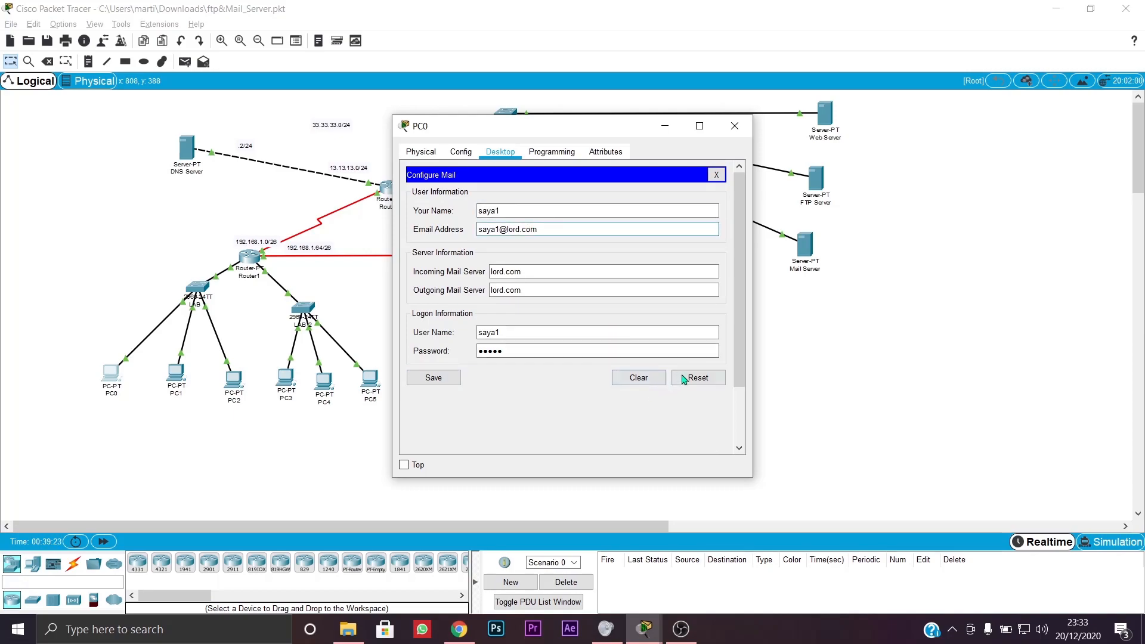
{"action": "left_click", "coordinate": [734, 126]}
{"action": "left_click", "coordinate": [805, 244]}
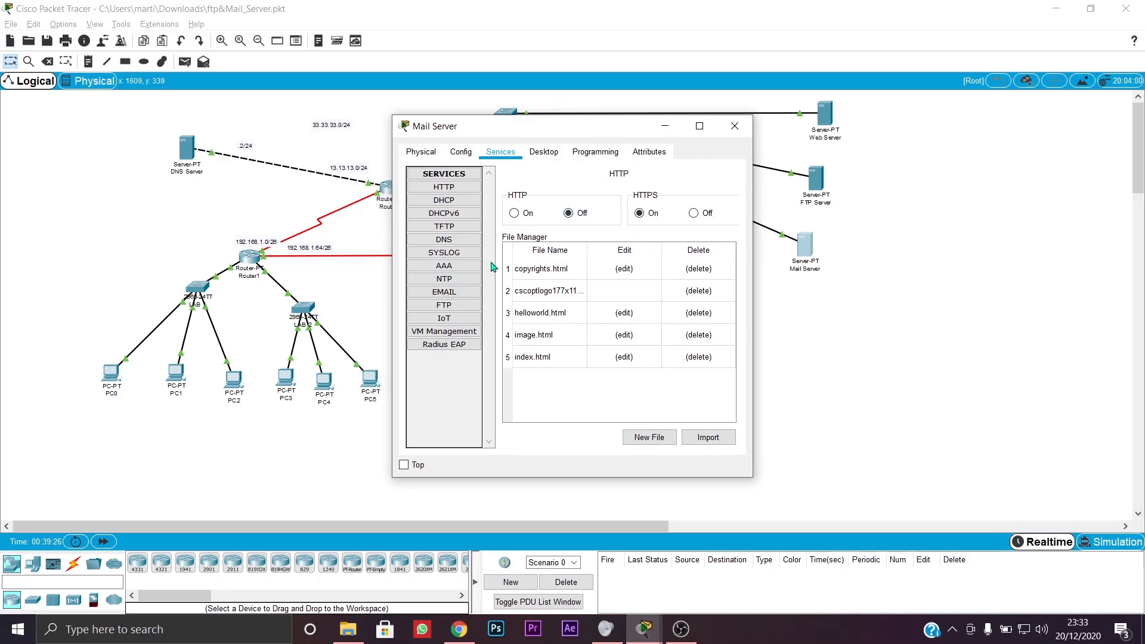
- In the Mail Server's EMAIL service, replace domain mailku.com with lord.com and apply it
{"action": "left_click", "coordinate": [452, 295]}
{"action": "left_click", "coordinate": [567, 295]}
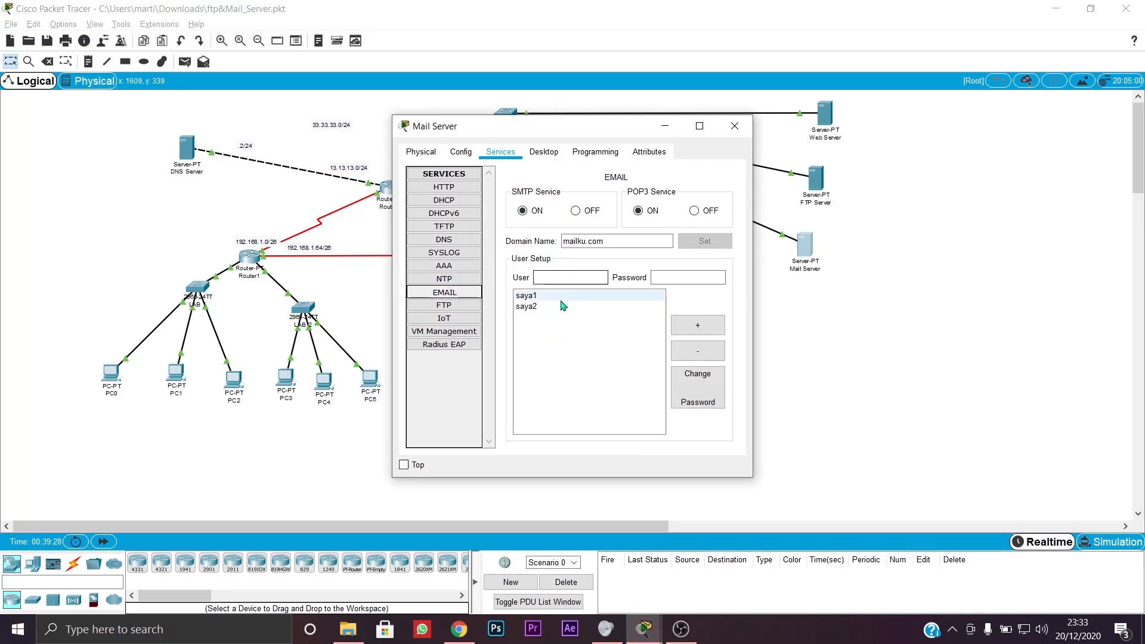
{"action": "left_click", "coordinate": [558, 307]}
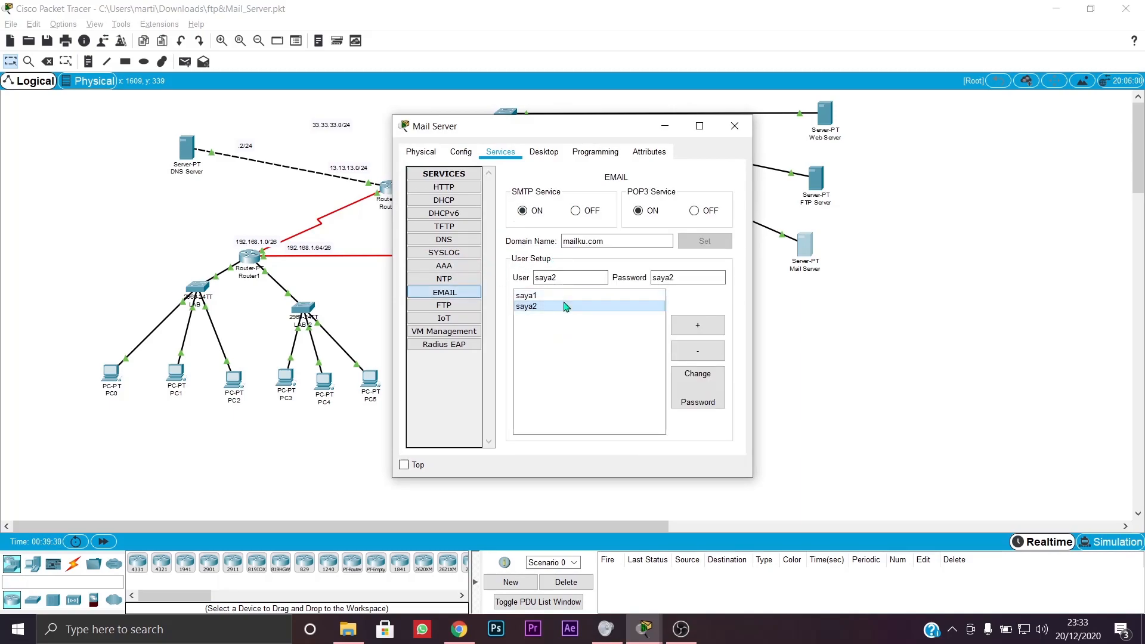
{"action": "left_click", "coordinate": [570, 297]}
{"action": "double_click", "coordinate": [602, 247]}
{"action": "key", "text": "BackSpace"}
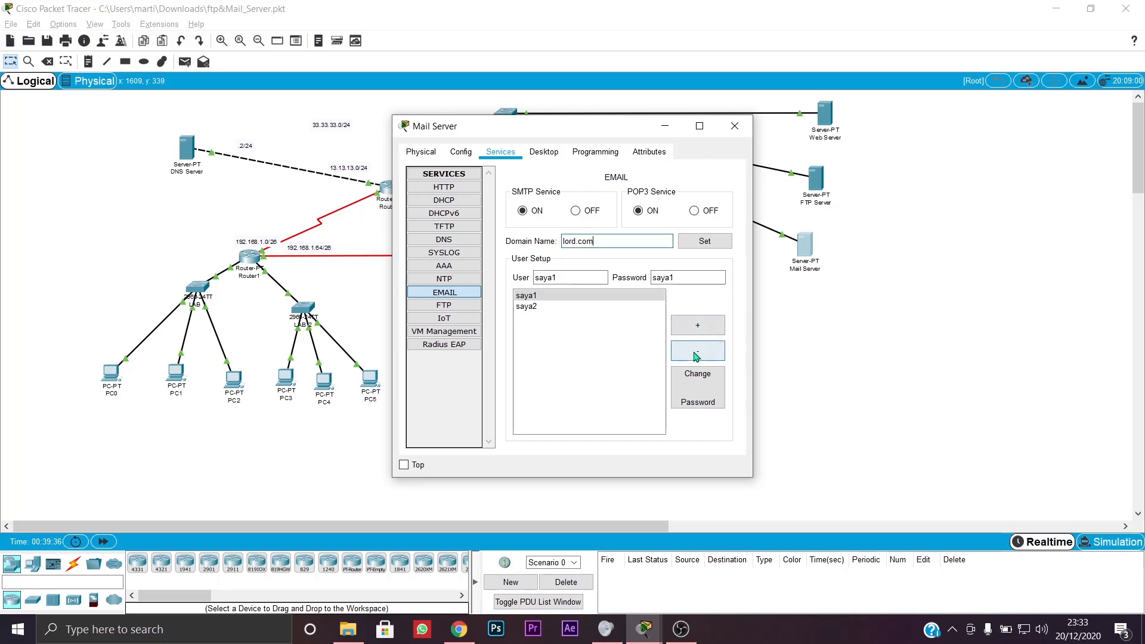
{"action": "left_click", "coordinate": [705, 242]}
{"action": "left_click", "coordinate": [550, 306]}
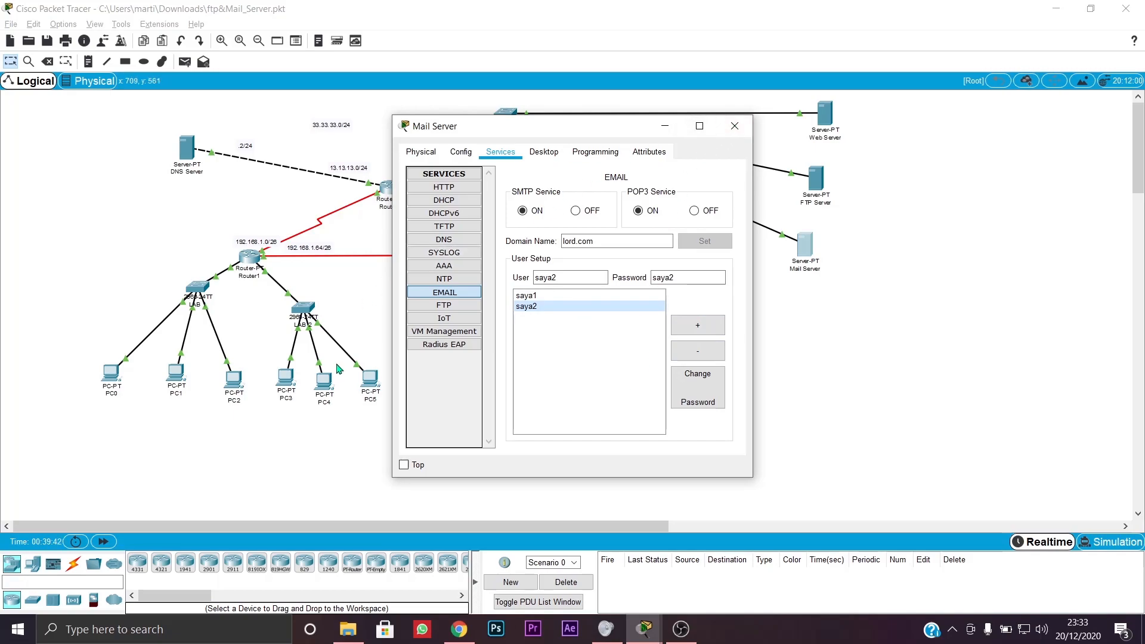
{"action": "left_click", "coordinate": [112, 376]}
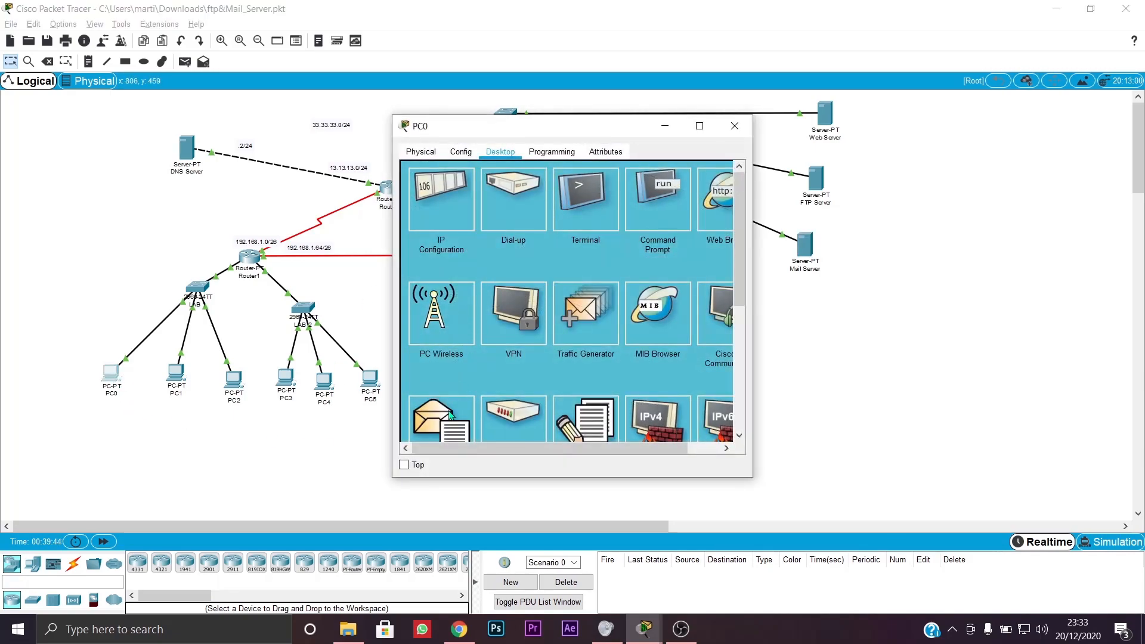
- Start a new PC0 email to the second user with subject KENALAN LYUK
{"action": "scroll", "coordinate": [452, 415], "scroll_direction": "down", "scroll_amount": 3}
{"action": "left_click", "coordinate": [455, 352]}
{"action": "left_click", "coordinate": [454, 212]}
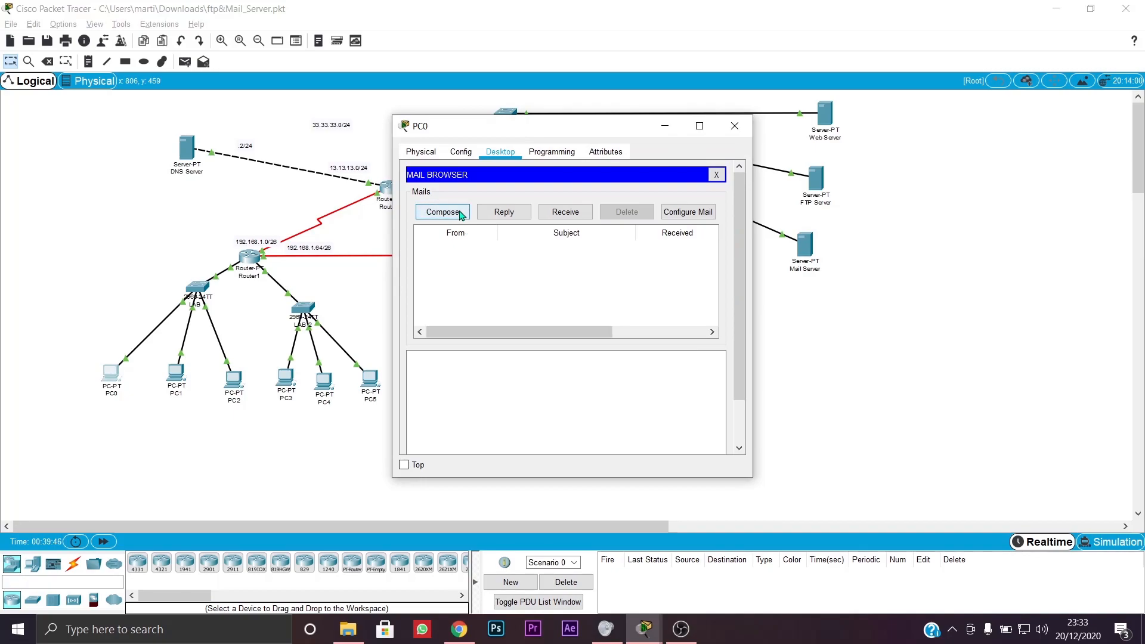
{"action": "left_click", "coordinate": [525, 192]}
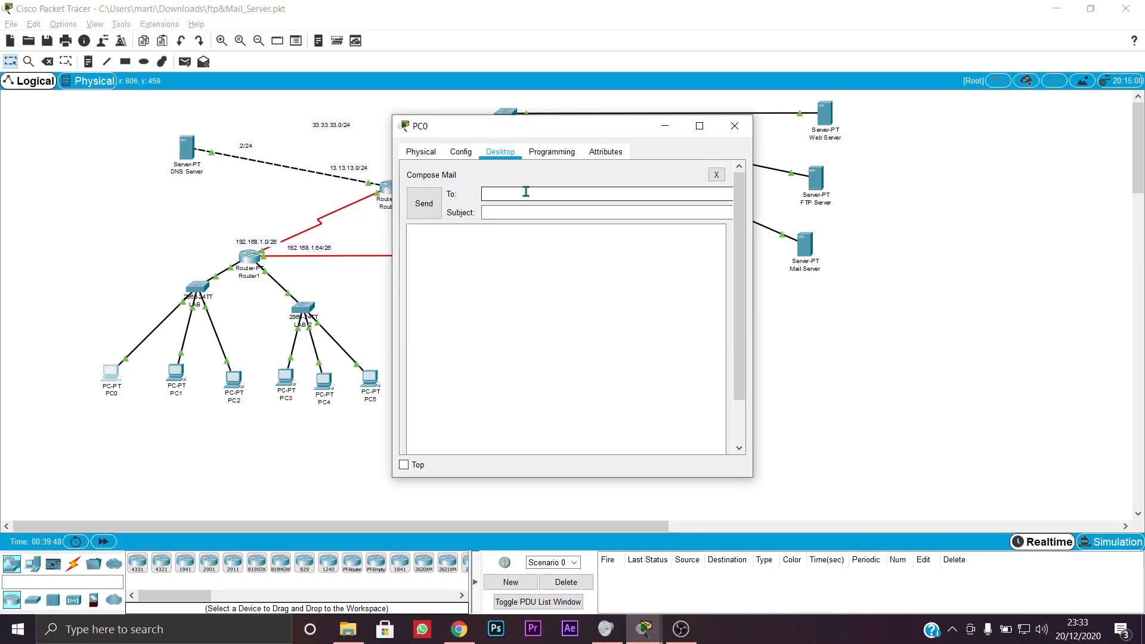
{"action": "type", "text": "saya2@"}
{"action": "type", "text": "KENALAN "}
{"action": "type", "text": "LYUK"}
- Write a short UNESA self-introduction body, send the email, and minimize PC0's window
{"action": "left_click", "coordinate": [466, 295]}
{"action": "type", "text": "SAYA MAR"}
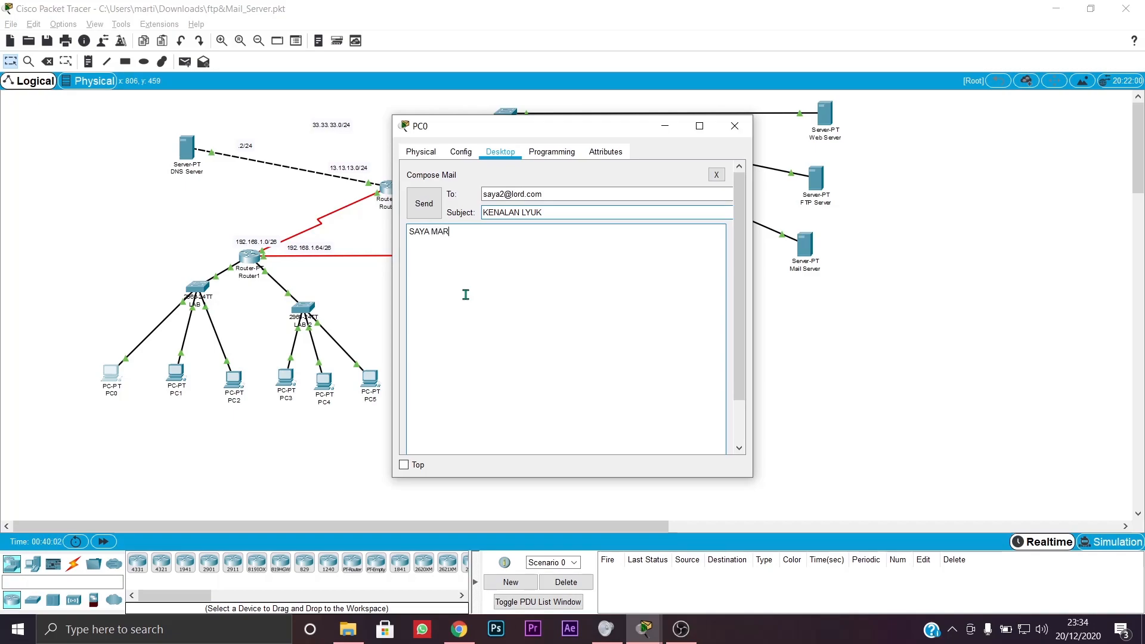
{"action": "type", "text": "TIN ANAK G"}
{"action": "key", "text": "BackSpace"}
{"action": "type", "text": "UNESA"}
{"action": "left_click", "coordinate": [424, 204]}
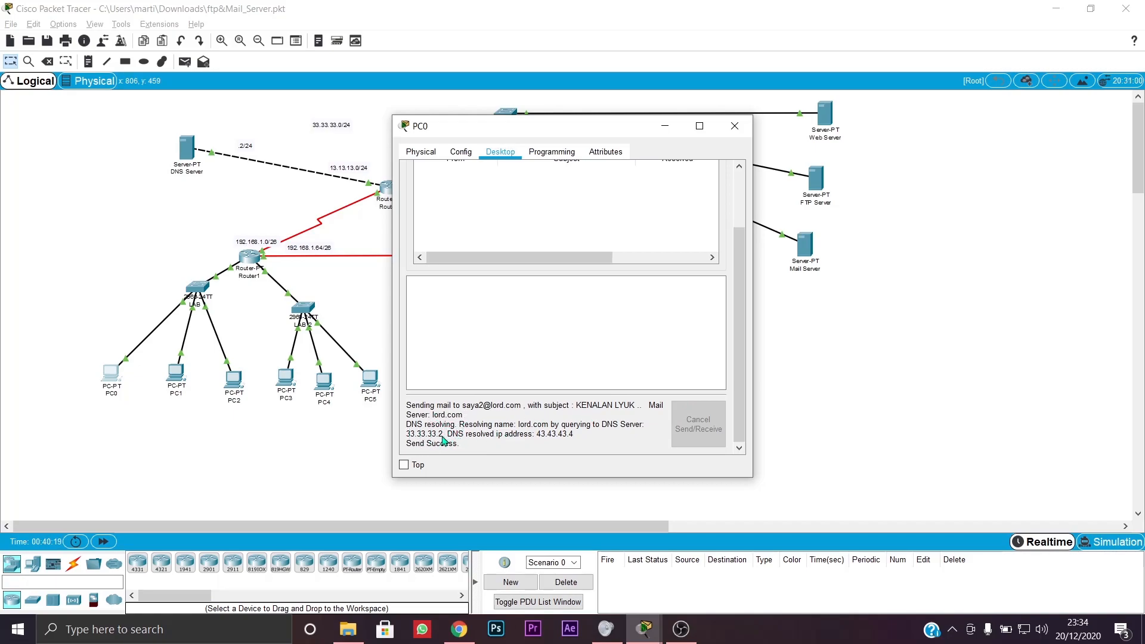
{"action": "left_click", "coordinate": [487, 153]}
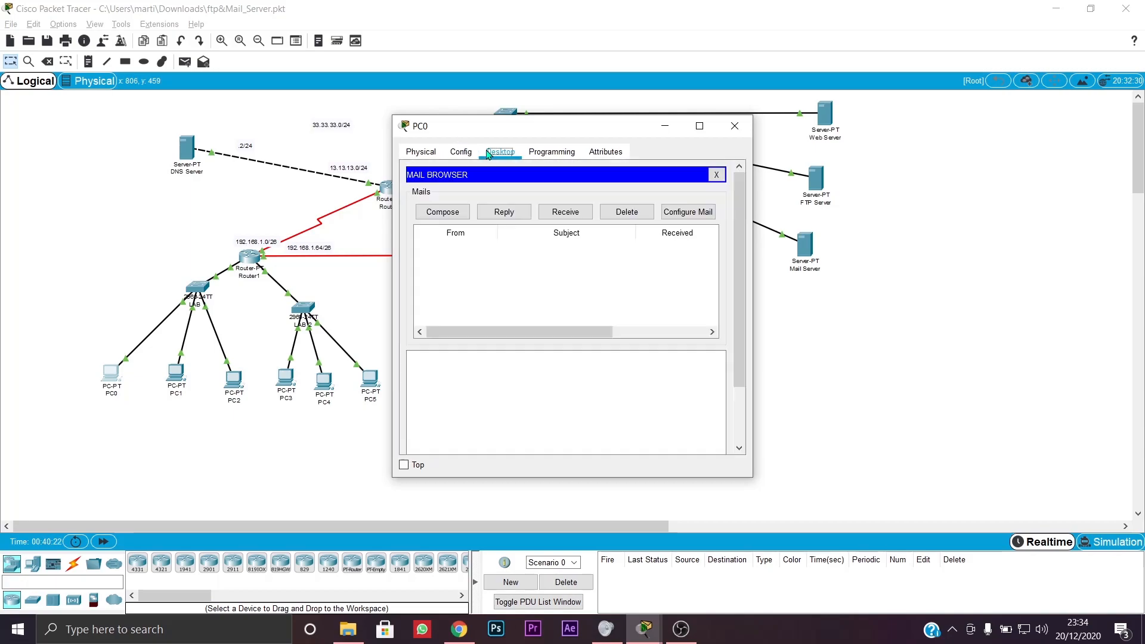
{"action": "left_click", "coordinate": [657, 127]}
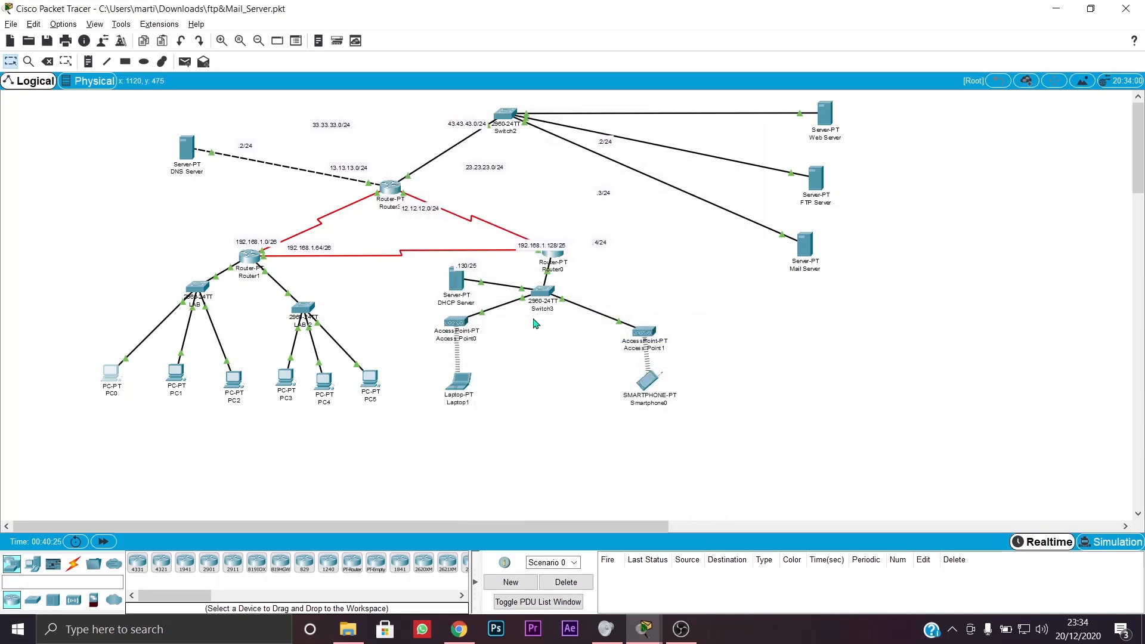
- Open Laptop1's email client, moving its window aside and dismissing an empty compose form
{"action": "left_click", "coordinate": [458, 382]}
{"action": "scroll", "coordinate": [457, 379], "scroll_direction": "down", "scroll_amount": 3}
{"action": "left_click_drag", "start_coordinate": [529, 129], "coordinate": [772, 147]}
{"action": "left_click", "coordinate": [689, 397]}
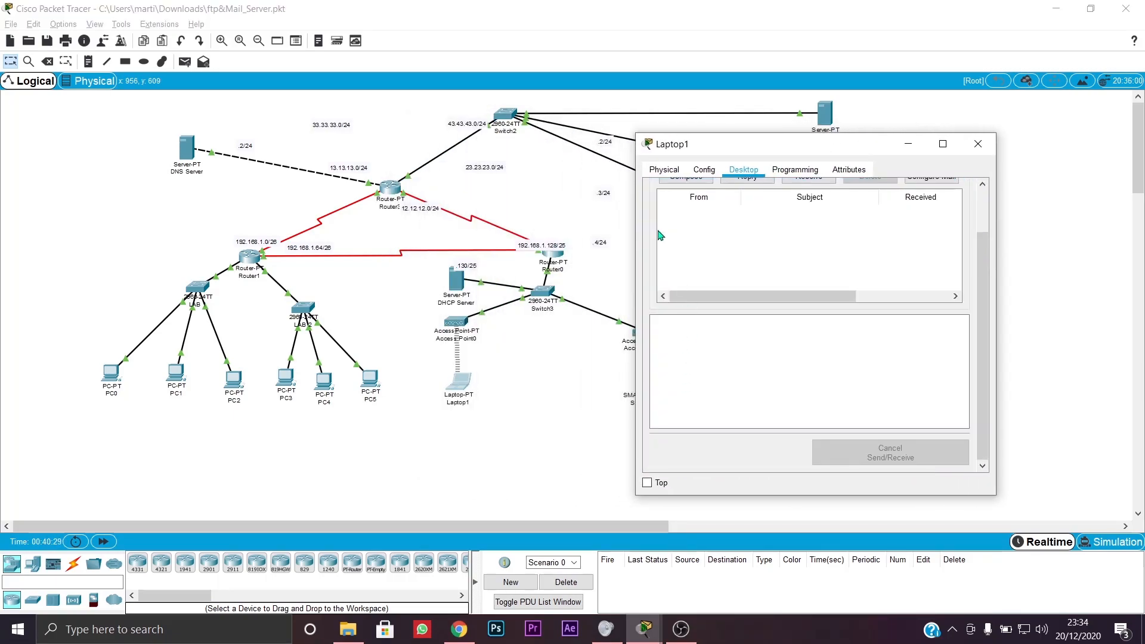
{"action": "left_click", "coordinate": [686, 225]}
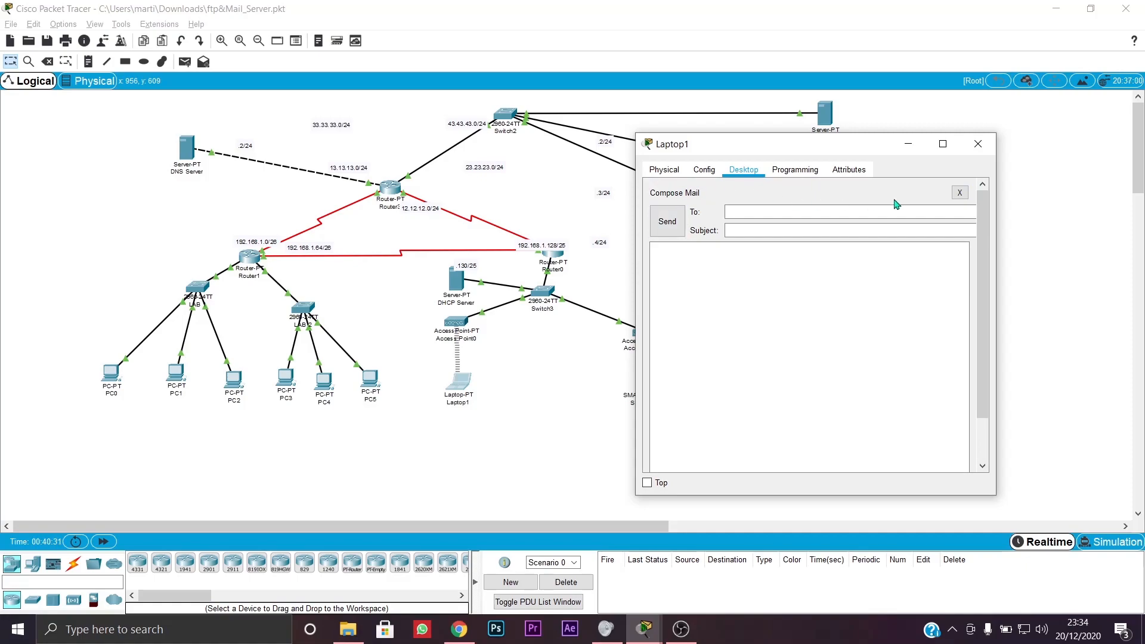
{"action": "left_click", "coordinate": [958, 192]}
- Receive and read the KENALAN LYUK message on Laptop1, then reopen PC0's window
{"action": "left_click", "coordinate": [800, 230]}
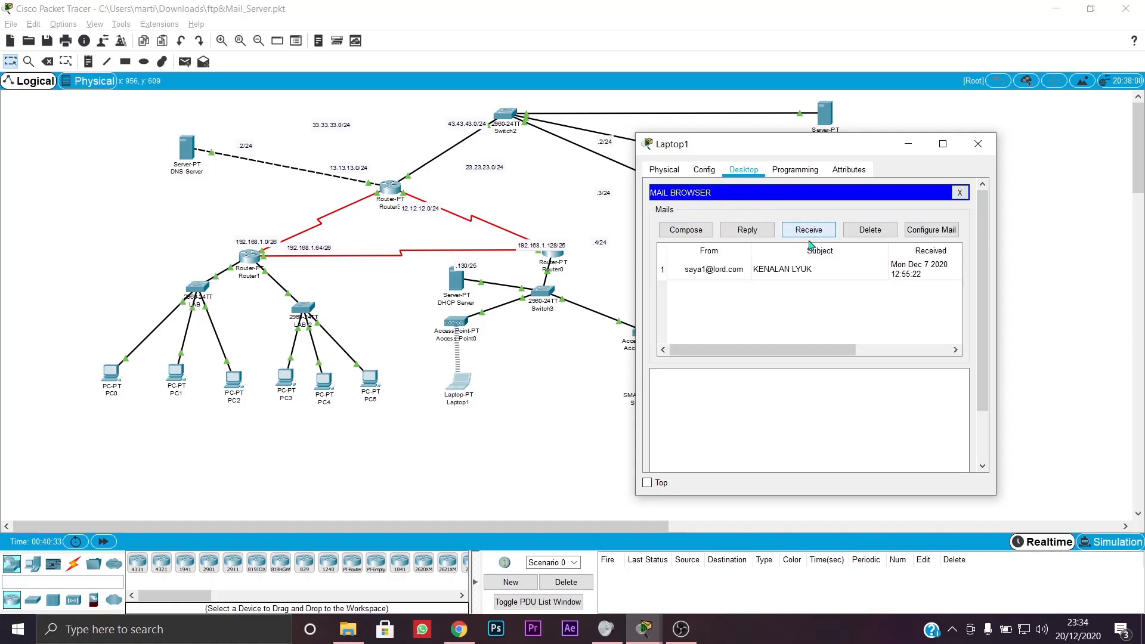
{"action": "left_click", "coordinate": [804, 278]}
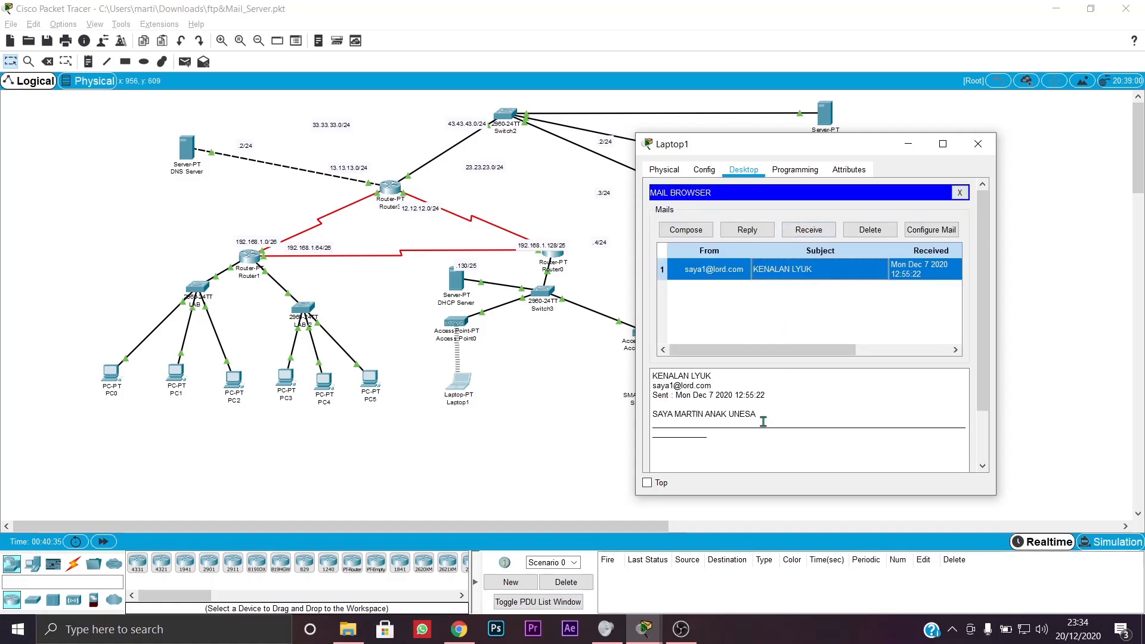
{"action": "scroll", "coordinate": [760, 425], "scroll_direction": "down", "scroll_amount": 2}
{"action": "scroll", "coordinate": [737, 329], "scroll_direction": "up", "scroll_amount": 2}
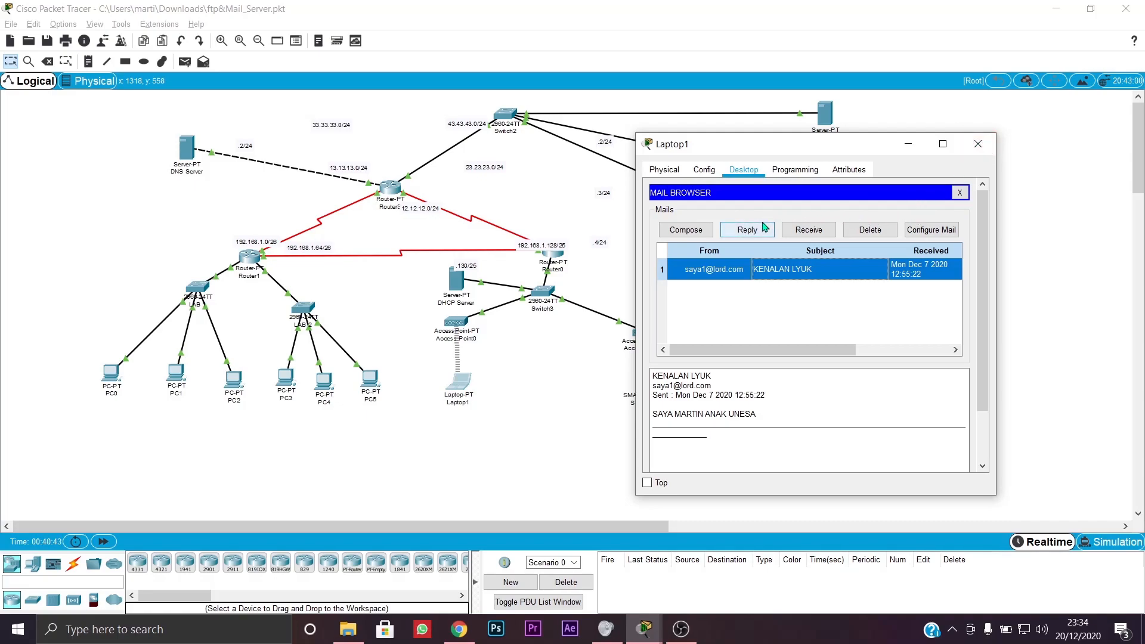
{"action": "left_click_drag", "start_coordinate": [811, 148], "coordinate": [1003, 134]}
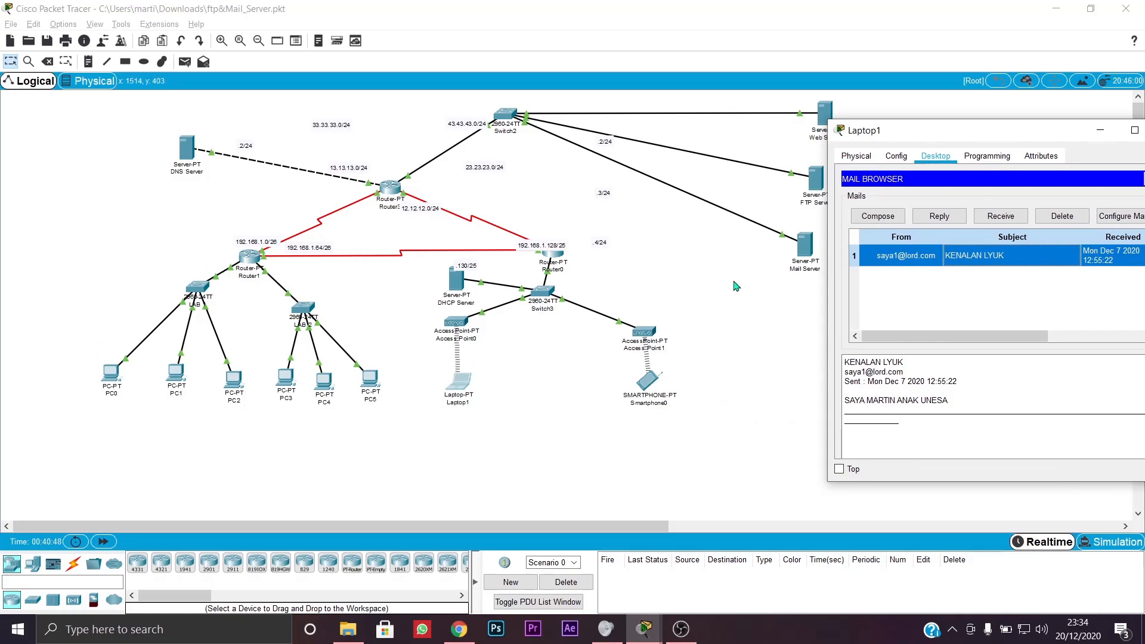
{"action": "left_click_drag", "start_coordinate": [971, 142], "coordinate": [828, 154]}
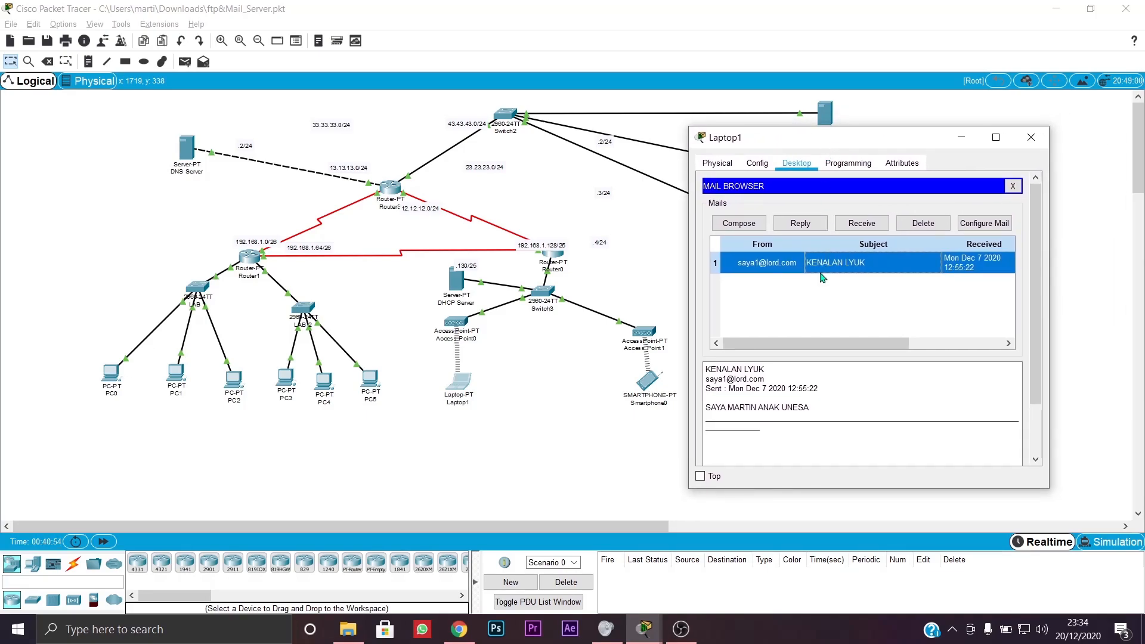
{"action": "left_click", "coordinate": [116, 379]}
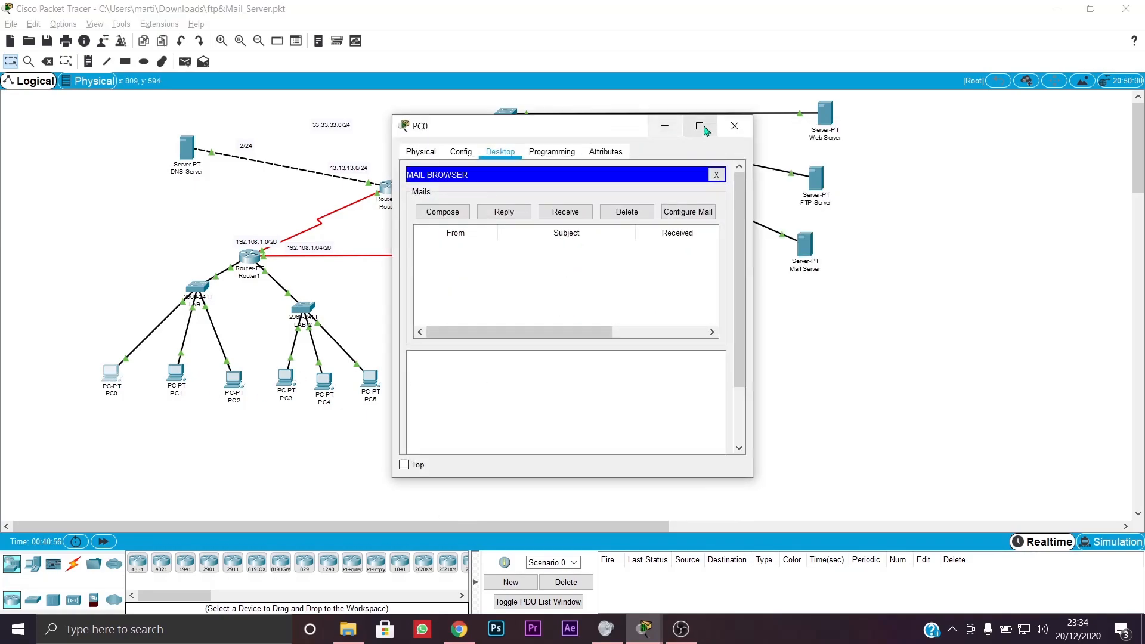
- Close PC0's mail window to reveal the full network topology
{"action": "left_click", "coordinate": [734, 126]}
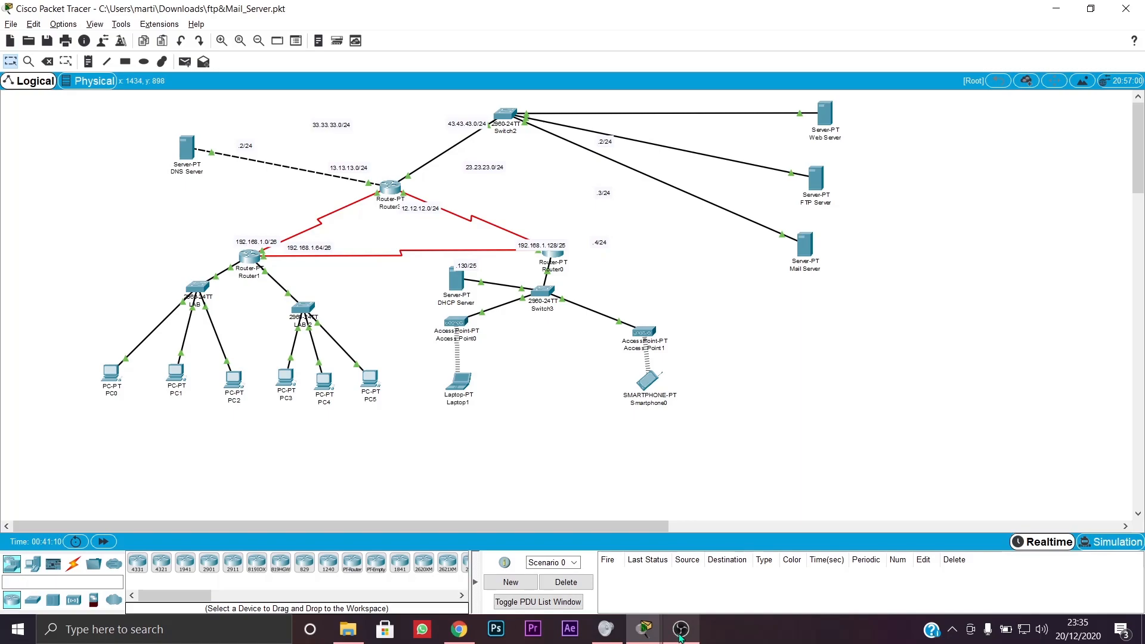
{"action": "mouse_move", "coordinate": [681, 631]}
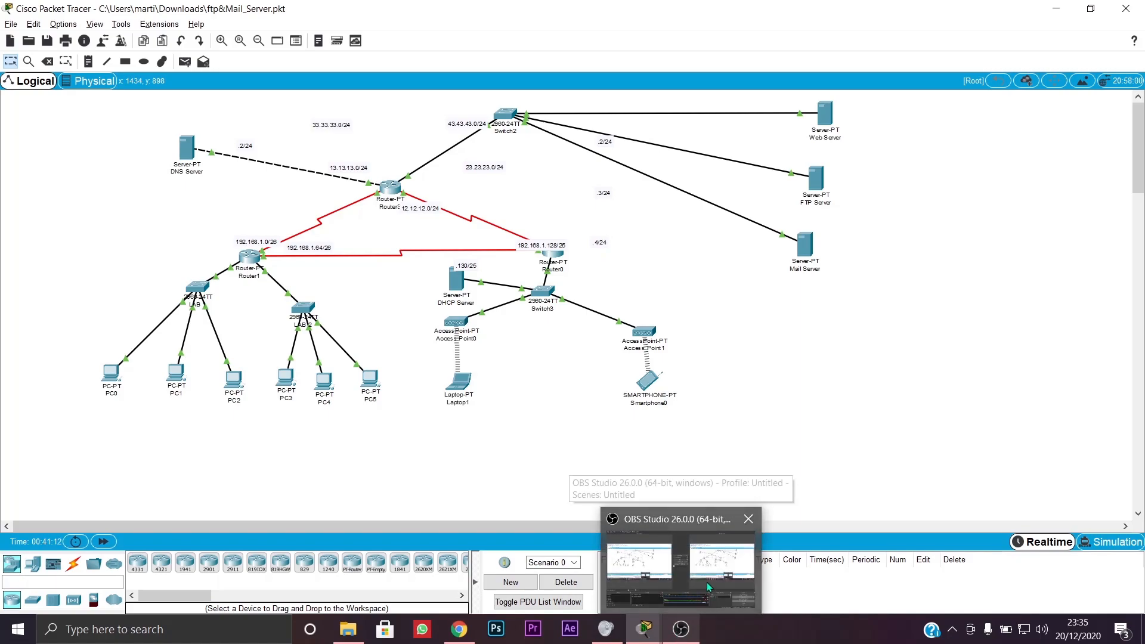